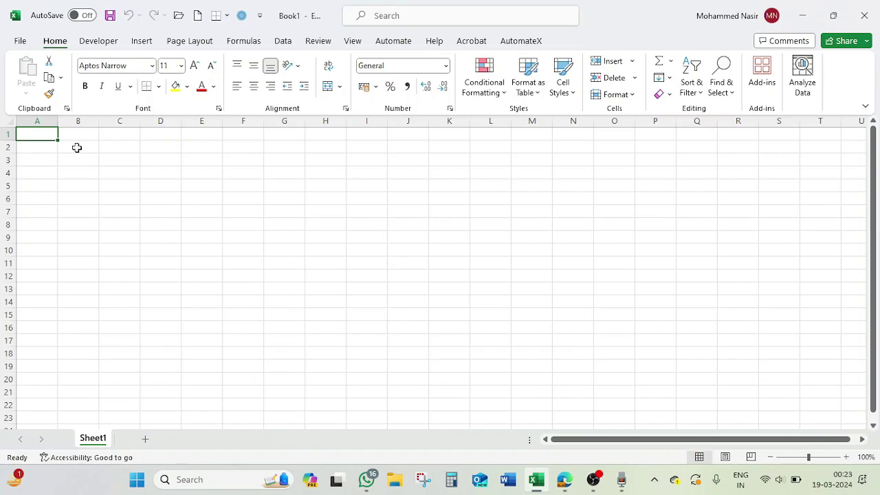
Type 'Select the Month' into B2 and 'Enter the Year' into B3
left_click(77, 147)
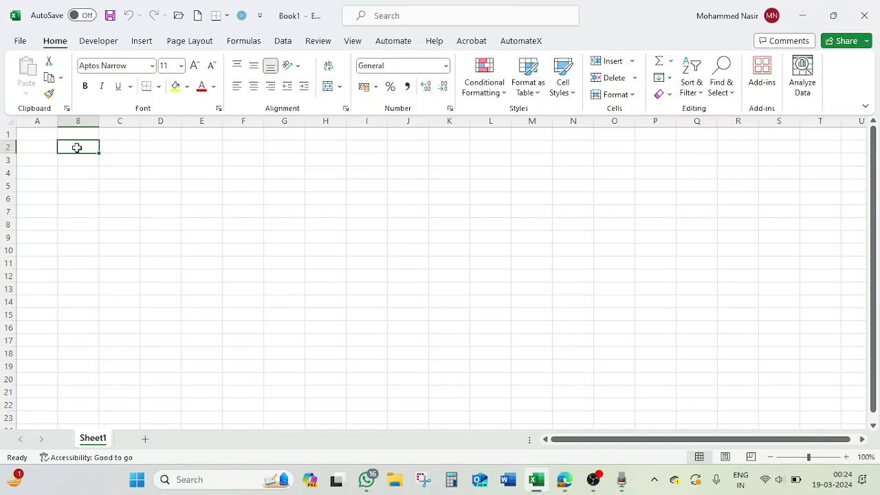
type("Select")
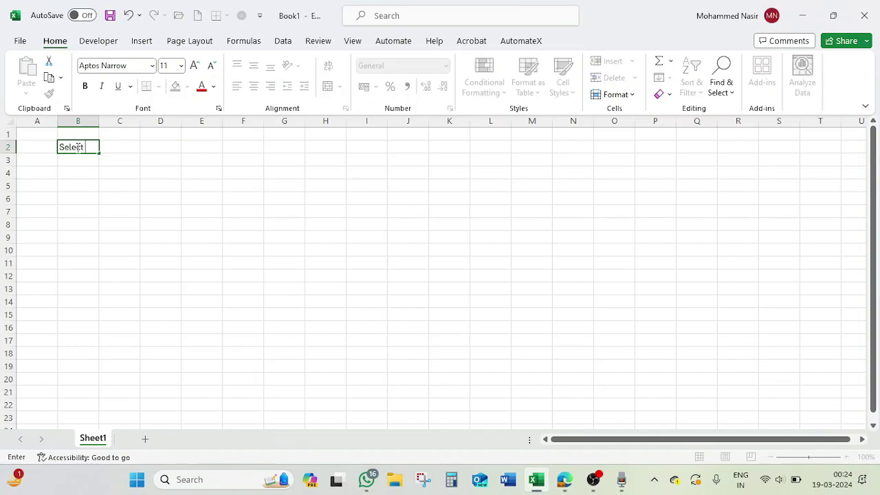
type(" the Month")
key("Return")
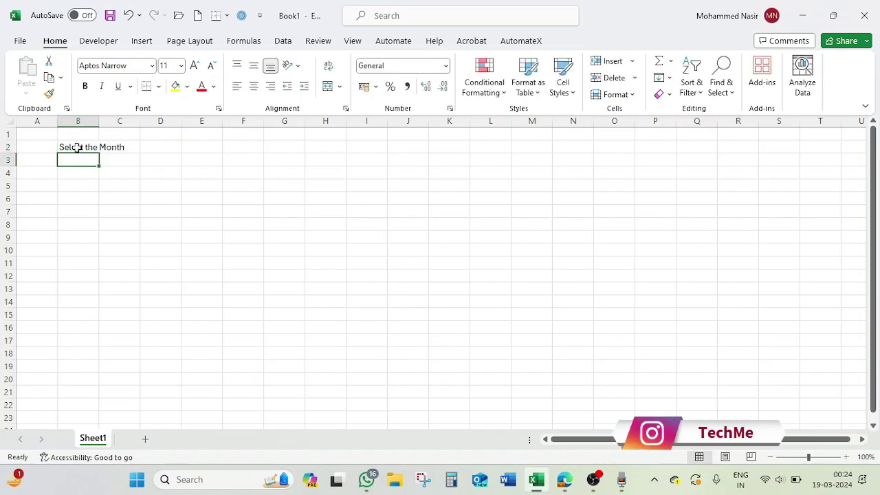
type("Enter the")
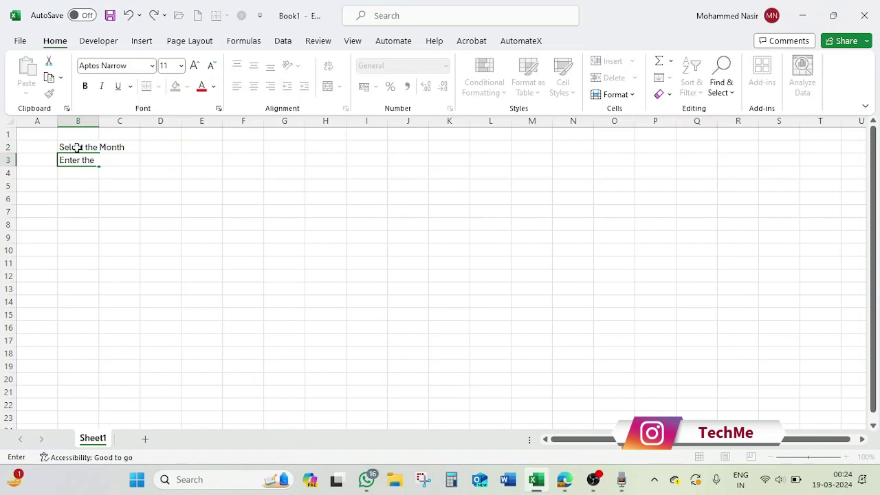
type(" Year")
key("Tab")
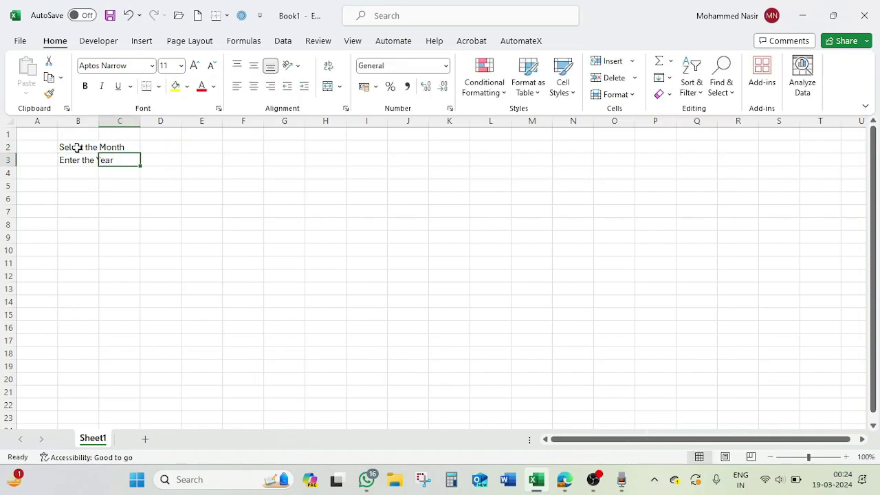
left_click(159, 147)
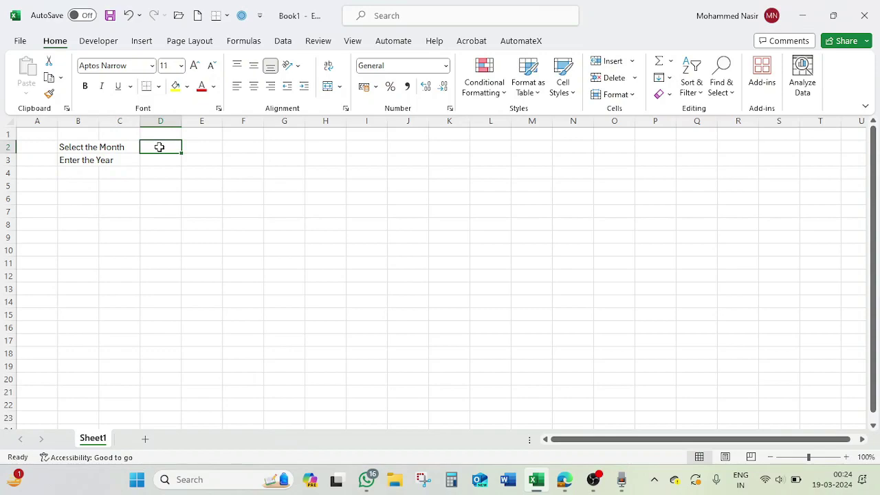
Add a Data Validation list to D2 sourced from the months January through December
left_click(287, 42)
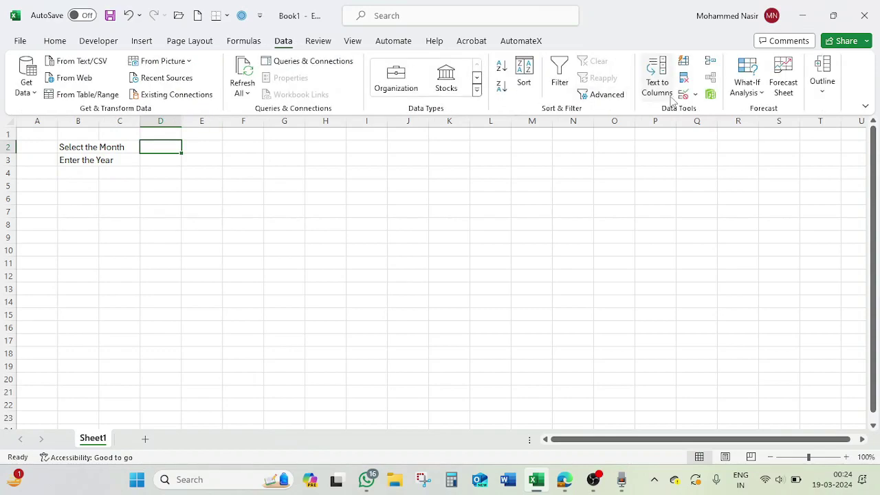
left_click(695, 94)
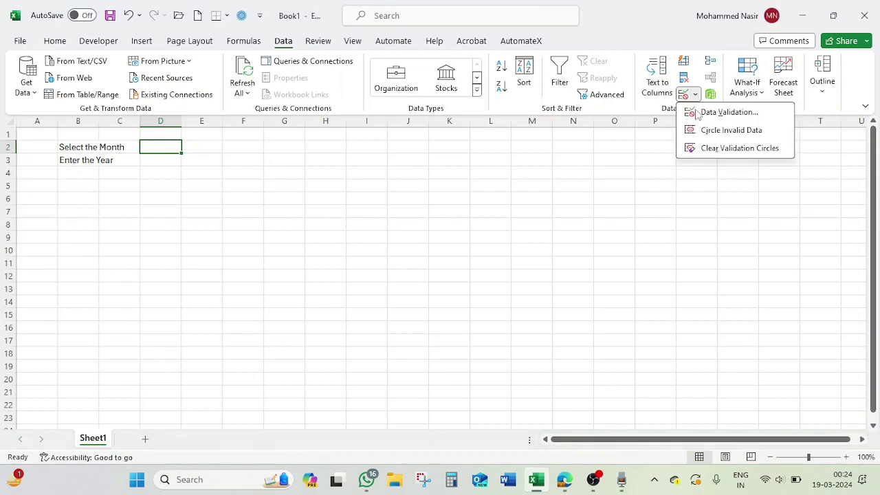
left_click(728, 112)
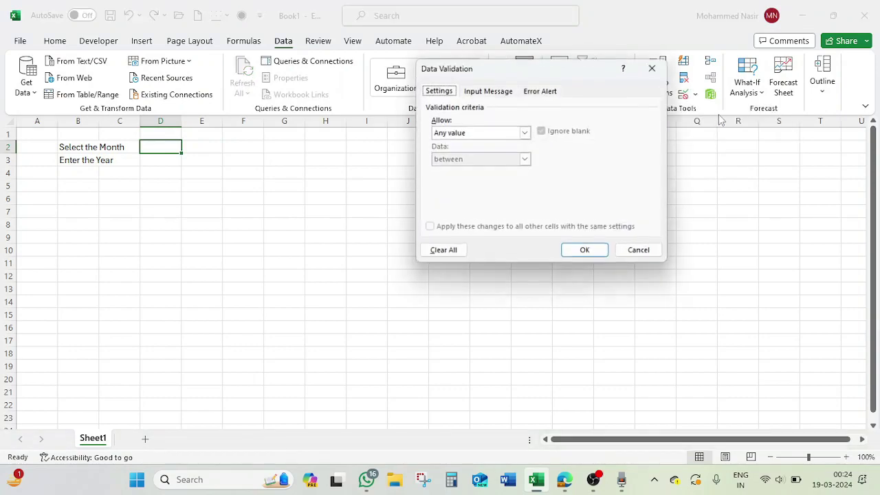
left_click(479, 135)
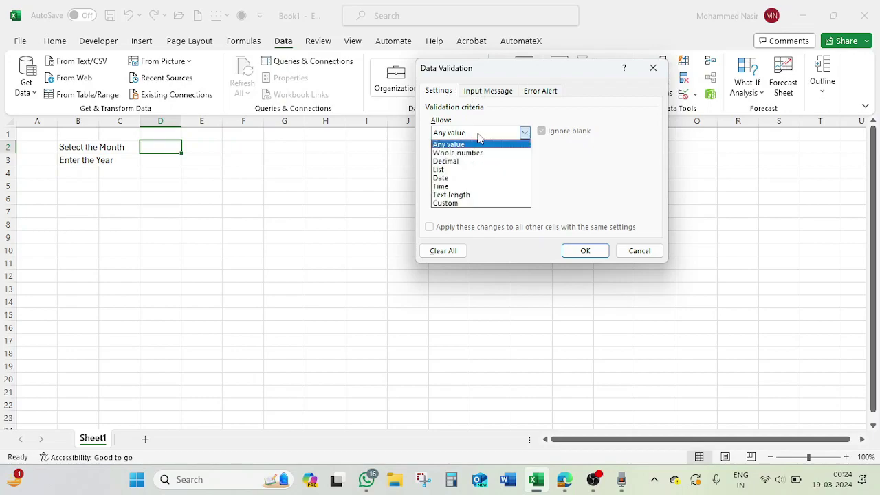
left_click(466, 170)
left_click(452, 185)
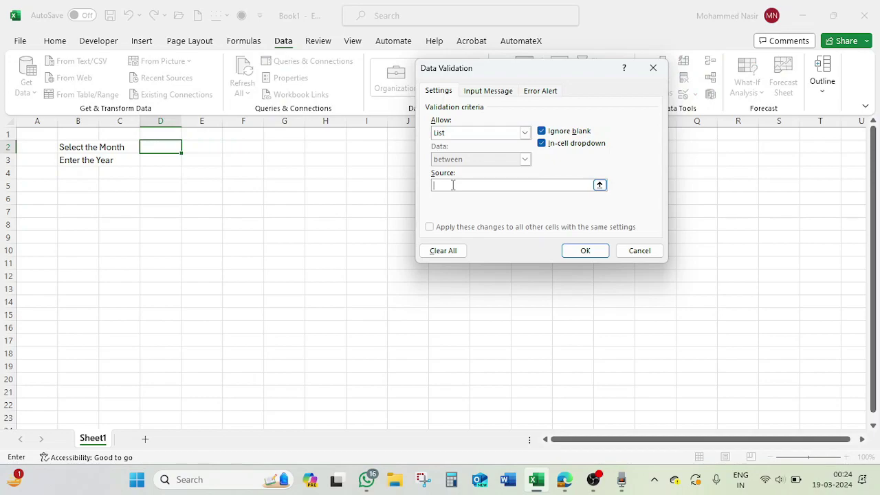
type("January, February, March, A")
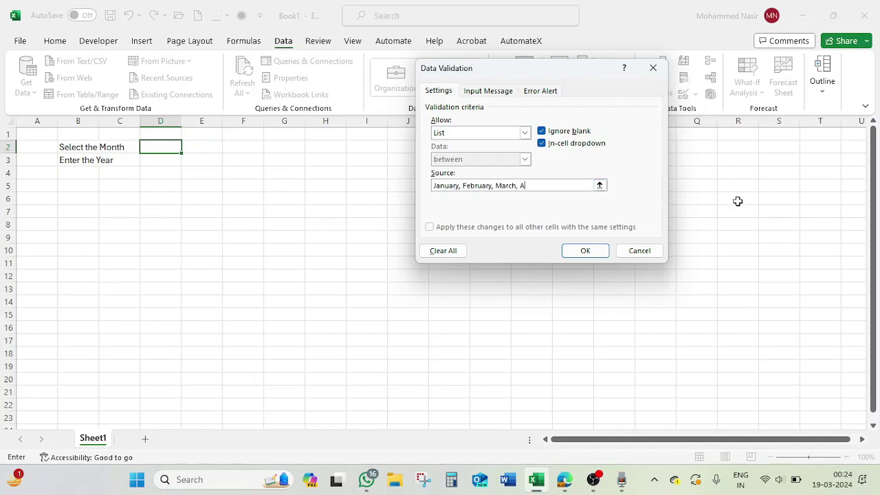
type("pril, May, June, July, August, S")
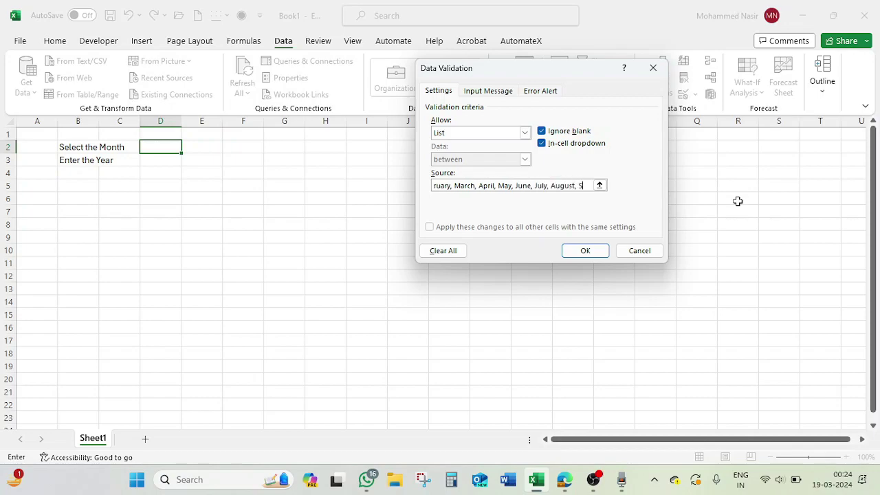
type("eptember, October, November, Dece")
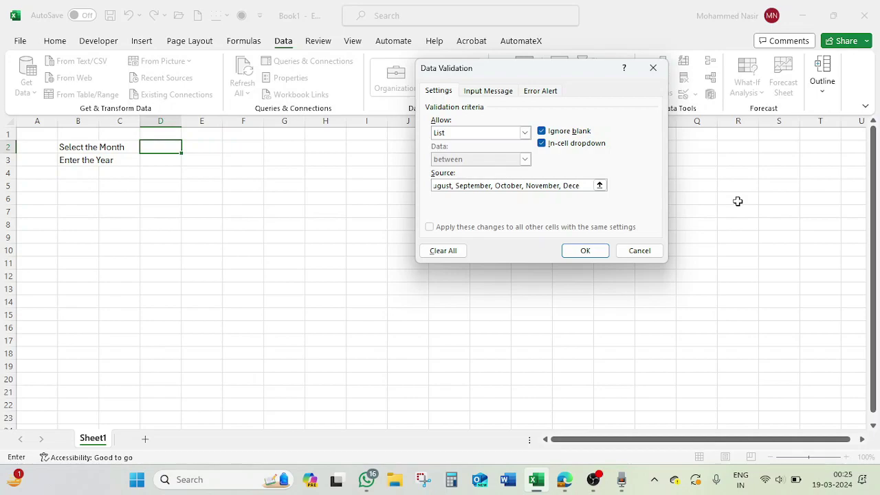
type("mber")
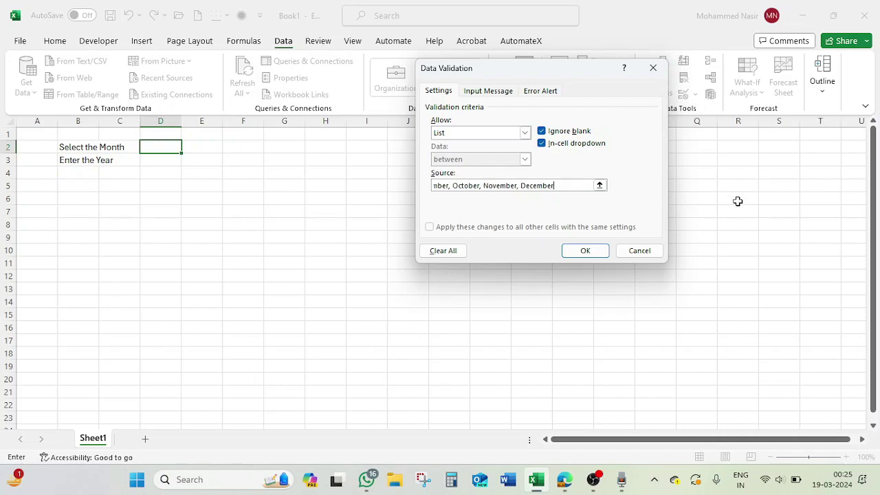
left_click(585, 251)
left_click(187, 147)
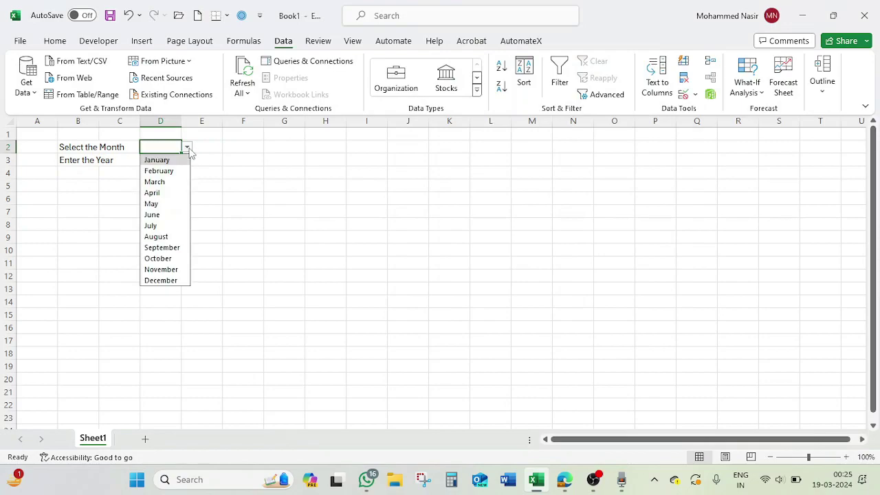
Close D2's month list and widen column D
left_click(268, 211)
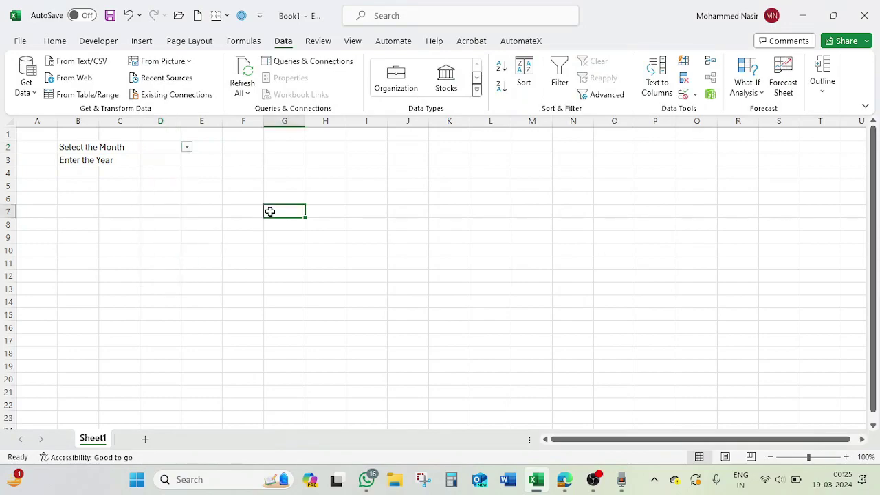
left_click(160, 160)
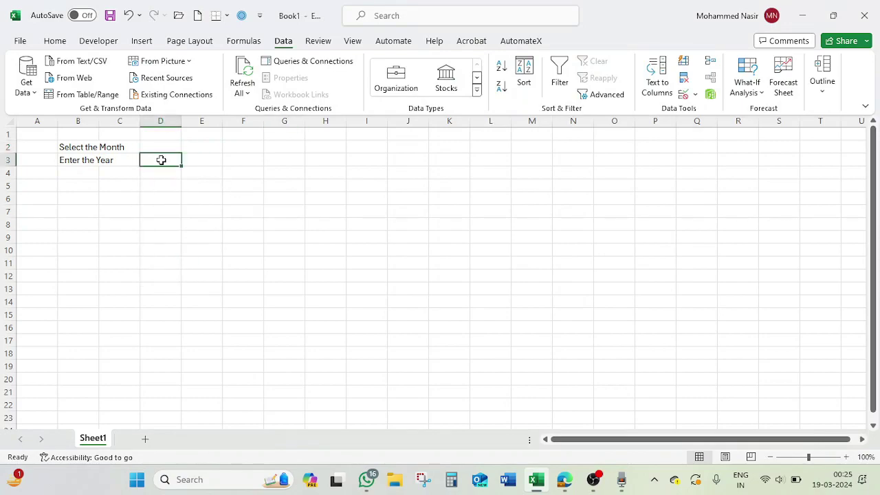
left_click_drag(182, 121, 199, 122)
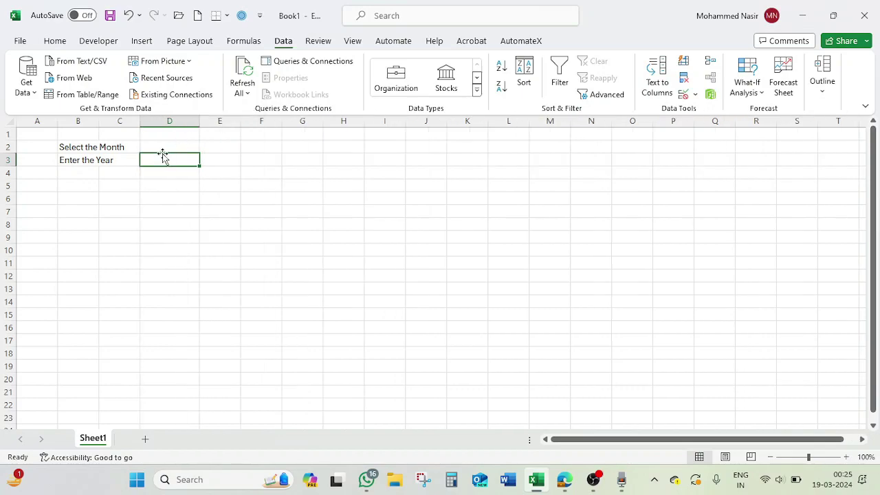
Pick January from D2's dropdown and enter 2024 as the year in D3
left_click(165, 147)
left_click(205, 147)
left_click(172, 161)
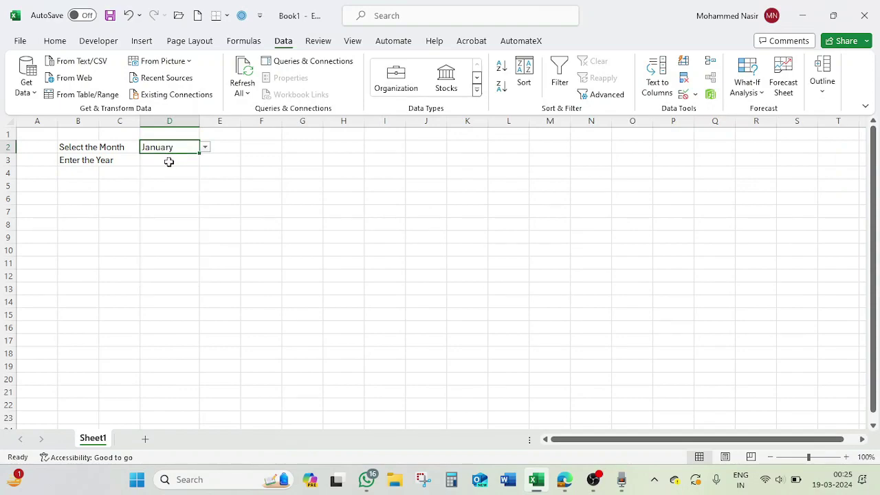
left_click(169, 160)
type("2024")
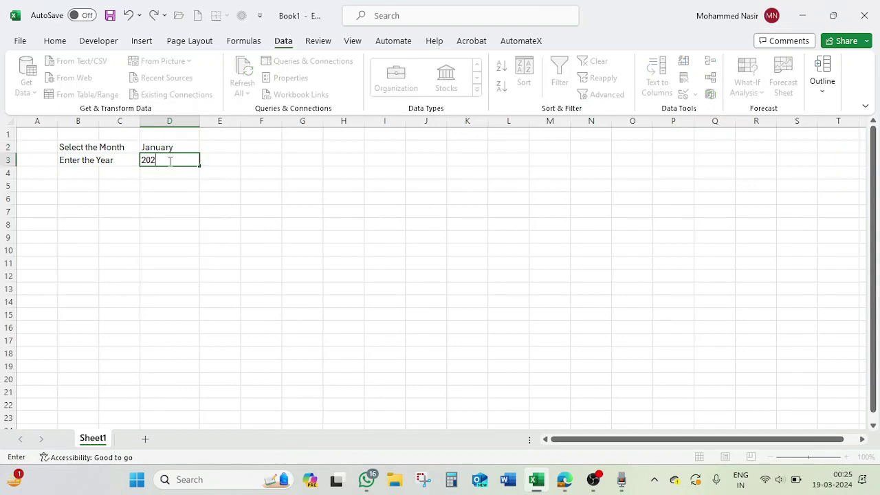
left_click(165, 184)
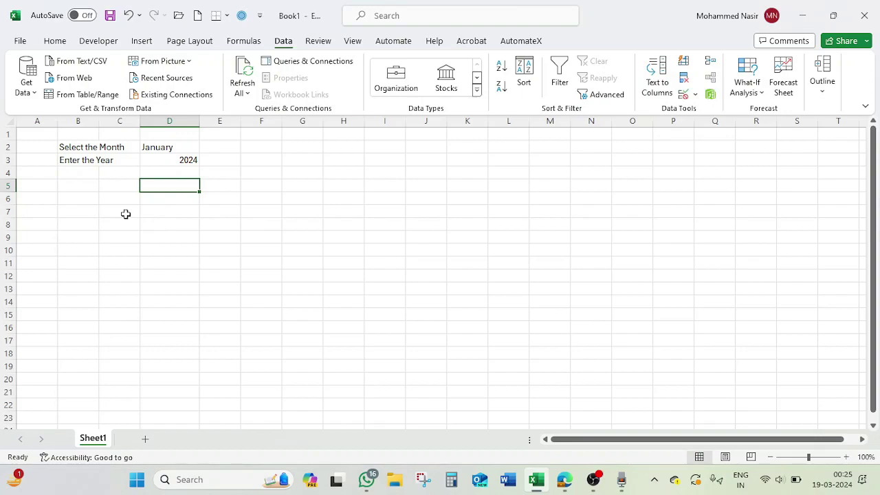
left_click(125, 215)
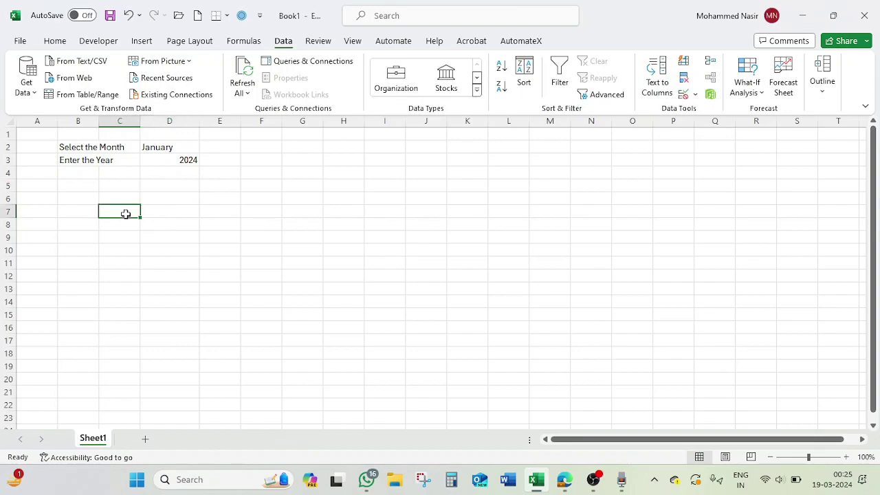
Enter Sunday in C7 and fill the weekday names across to Saturday in I7
type("SUN")
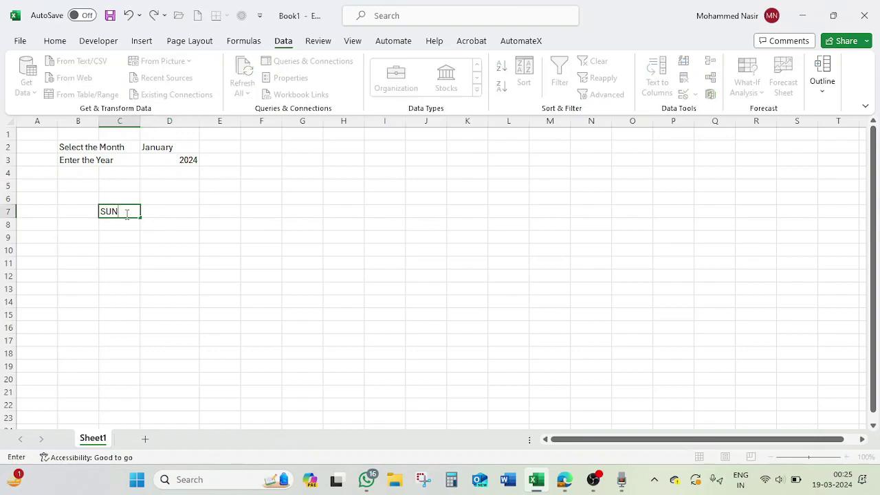
key("Tab")
left_click(126, 214)
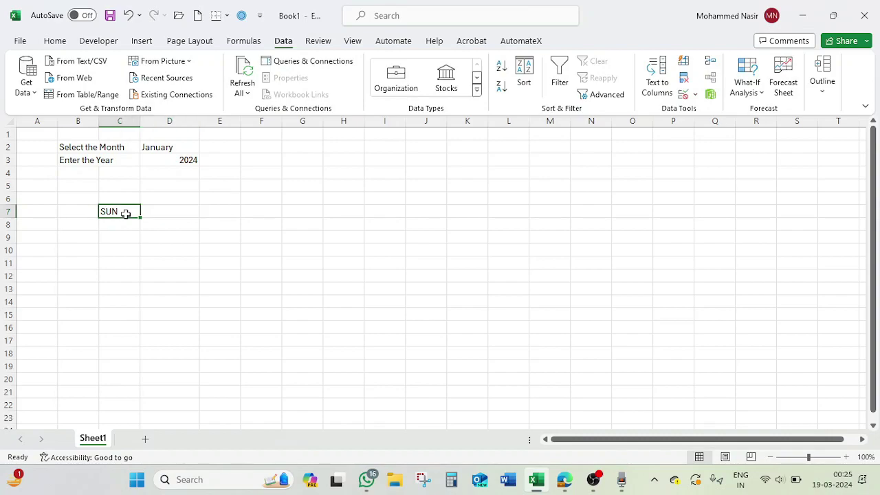
type("Sunday")
key("Tab")
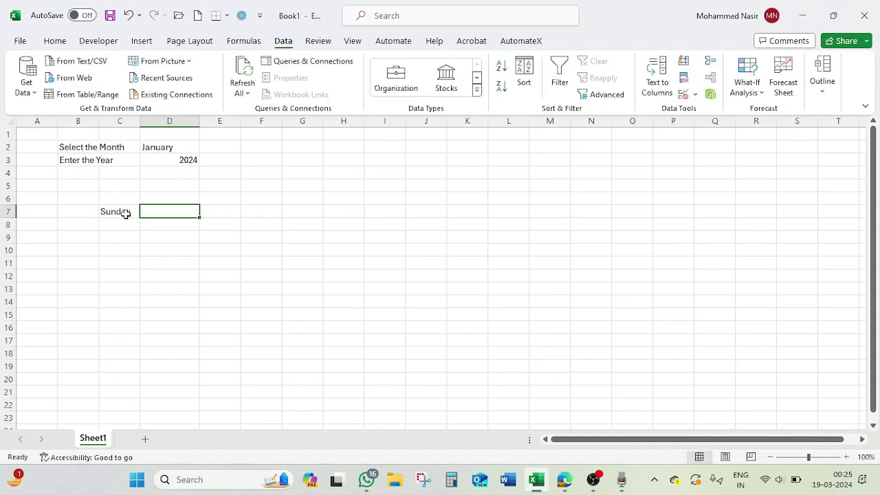
left_click(126, 214)
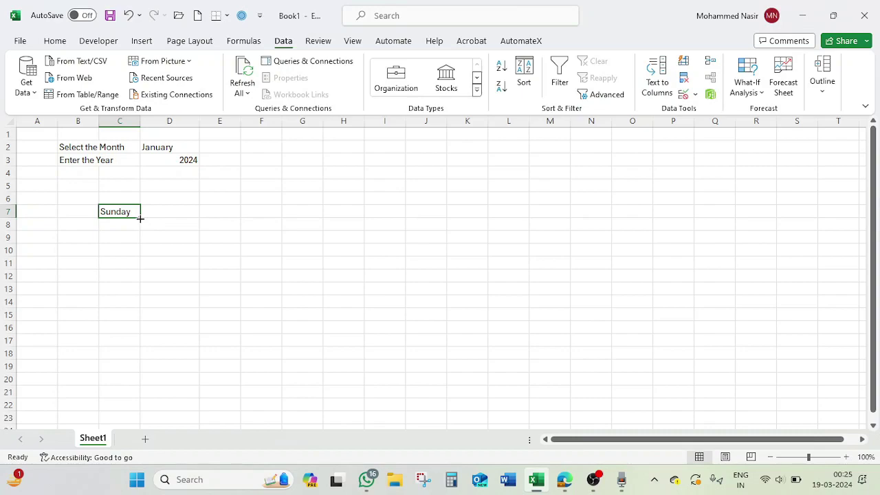
left_click_drag(140, 218, 391, 219)
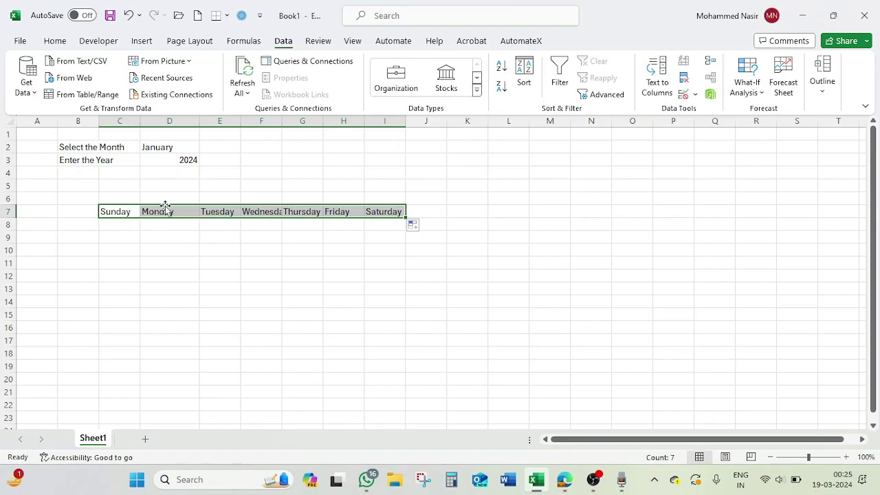
left_click_drag(119, 198, 393, 197)
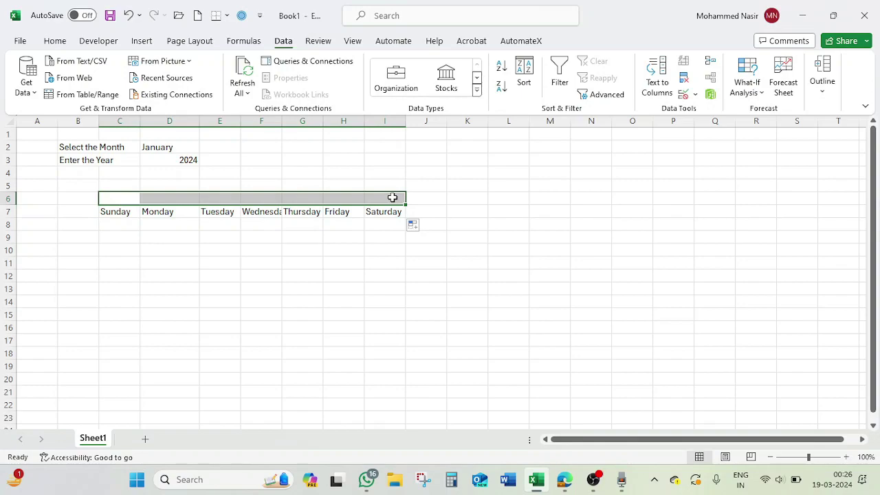
Merge and center C6:I6, then note Datevalue() in K4 and Sequence() in K5
left_click(55, 41)
left_click(327, 86)
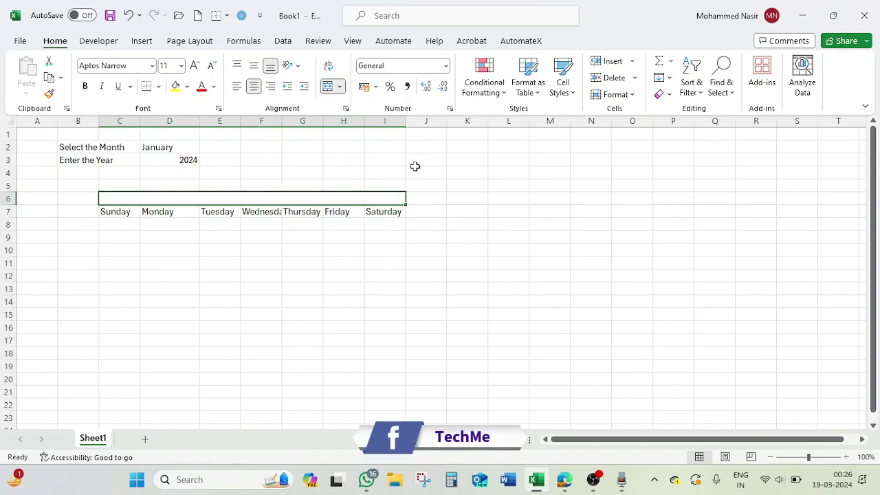
left_click(474, 175)
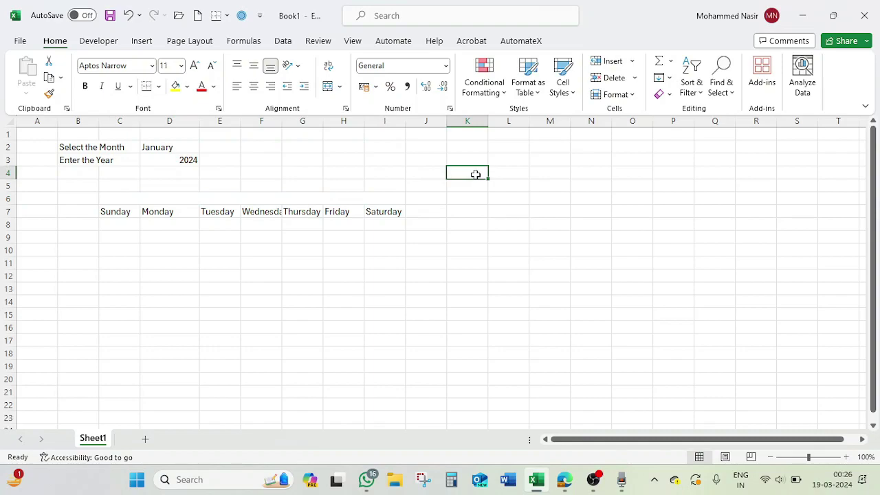
type("Datev")
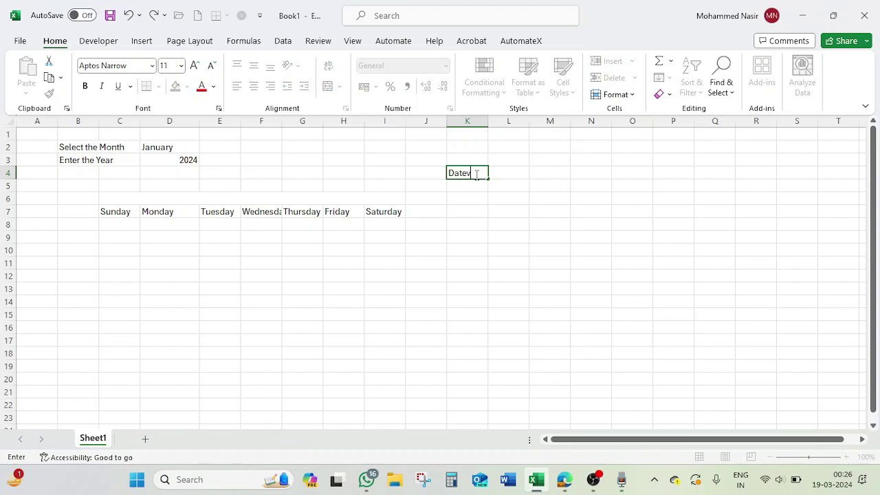
type("lalue()")
key("Return")
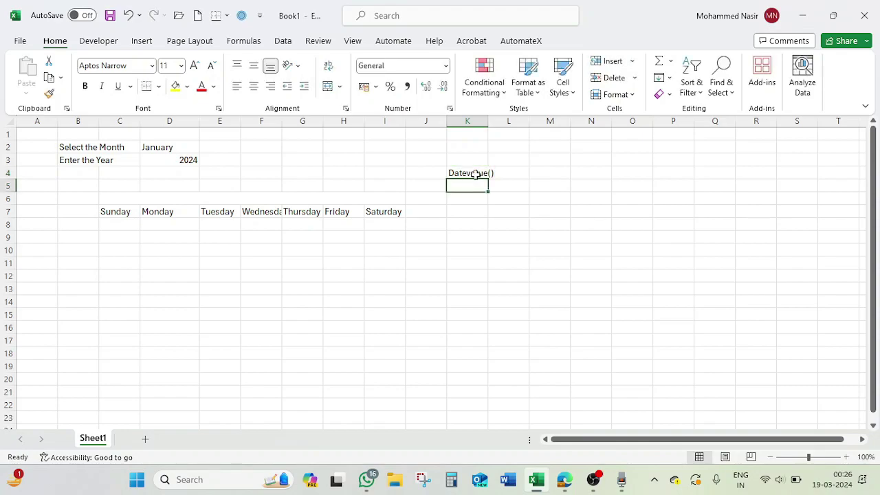
type("Se")
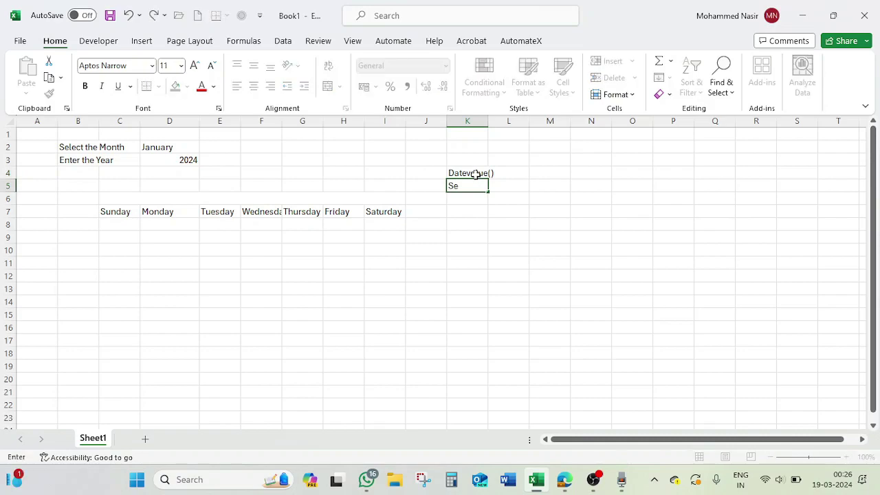
type("quence()")
key("Return")
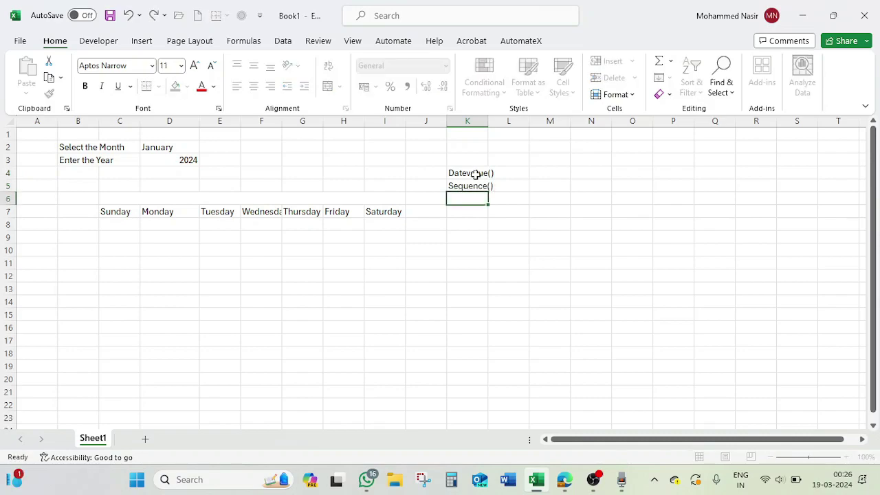
left_click(224, 197)
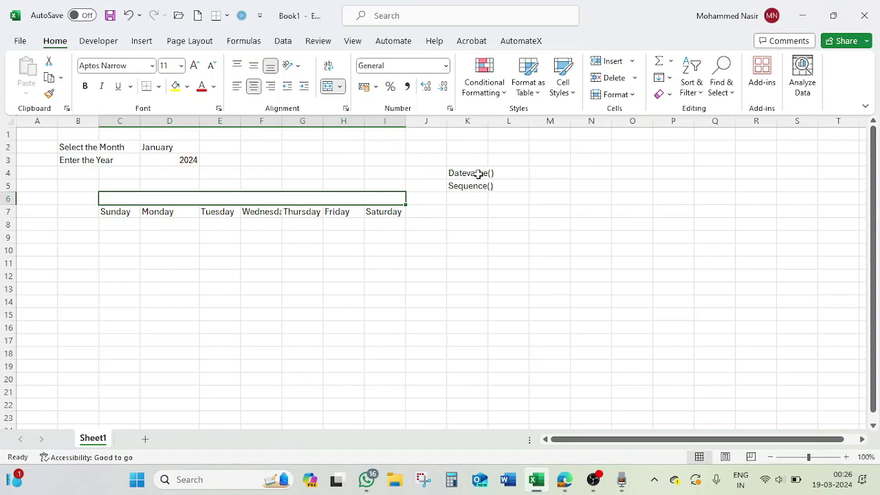
Check the month input in D2 and the year input in D3
left_click(172, 147)
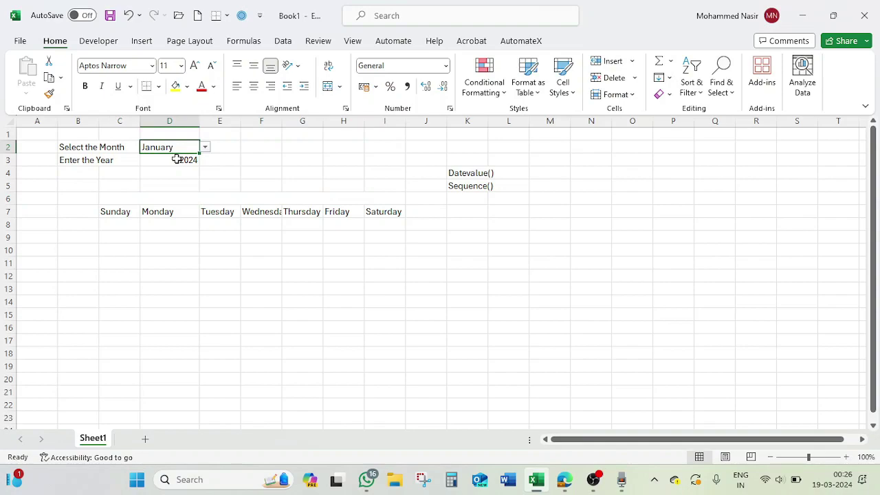
left_click(175, 158)
left_click(179, 148)
left_click(178, 161)
Enter =DATEVALUE(D2&D3) in the merged C6:I6 heading, which shows 45292
left_click(180, 197)
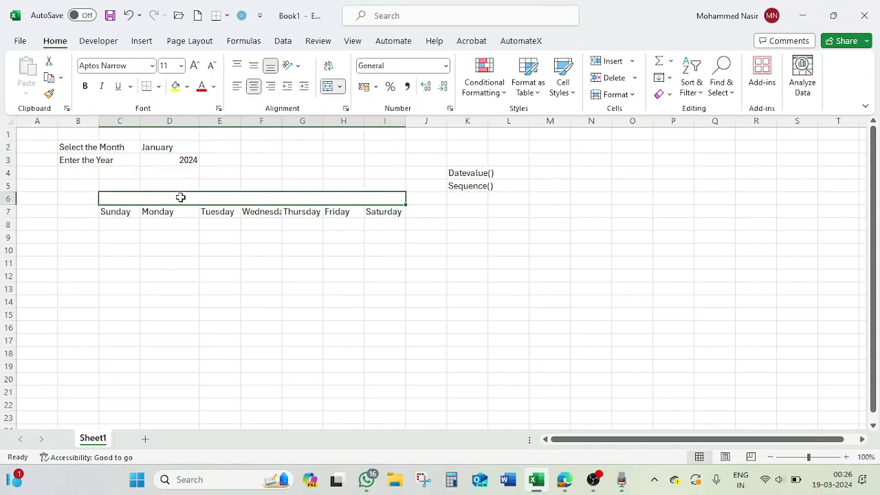
type("=g")
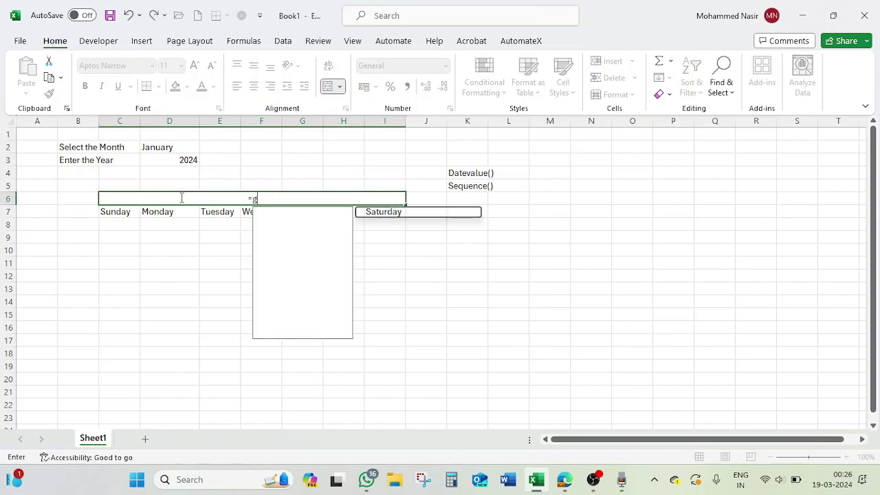
type("e")
key("BackSpace")
key("BackSpace")
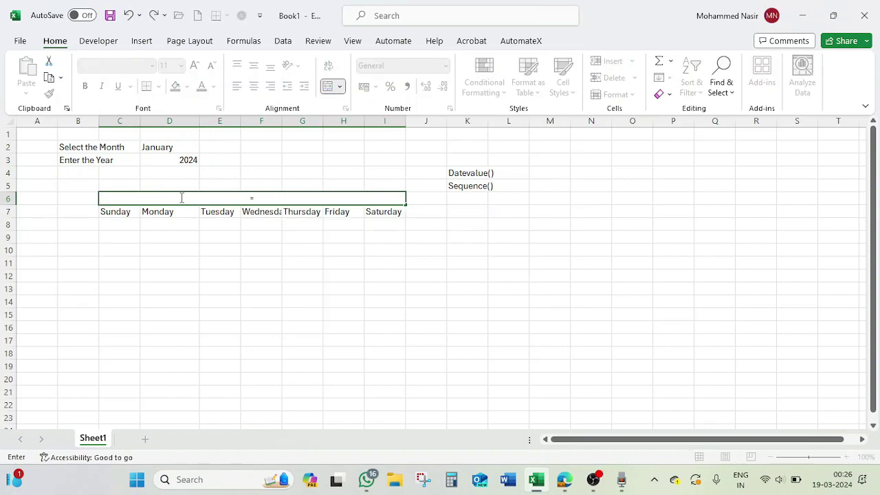
type("dateva")
key("Tab")
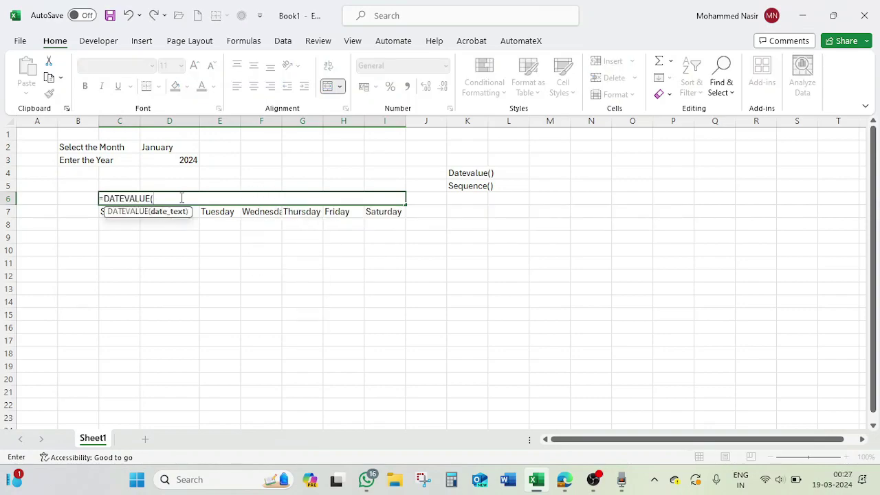
left_click(175, 143)
type("&")
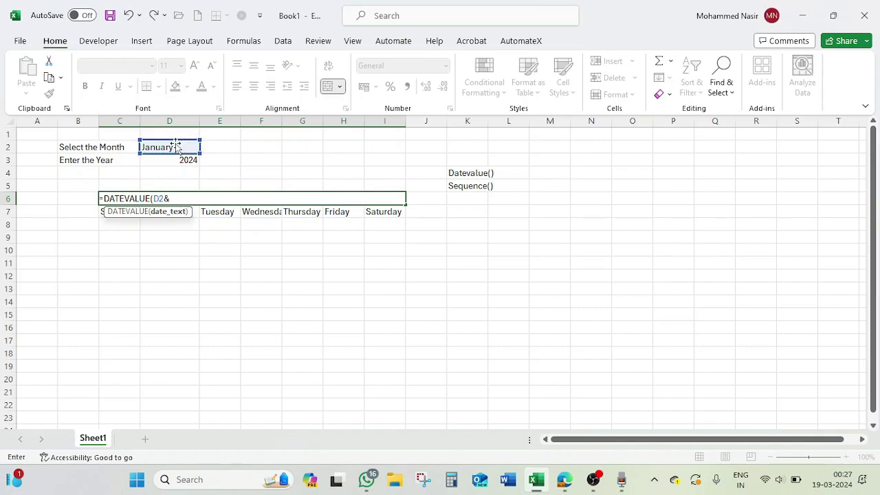
left_click(168, 160)
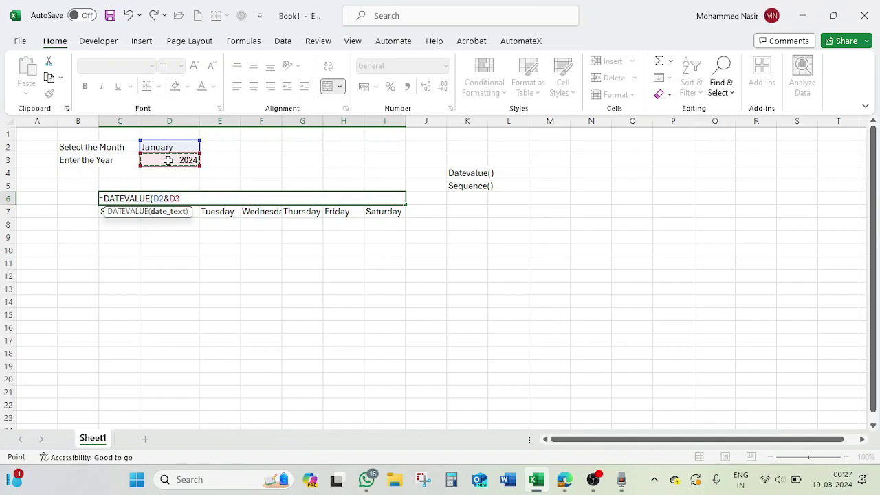
key("Return")
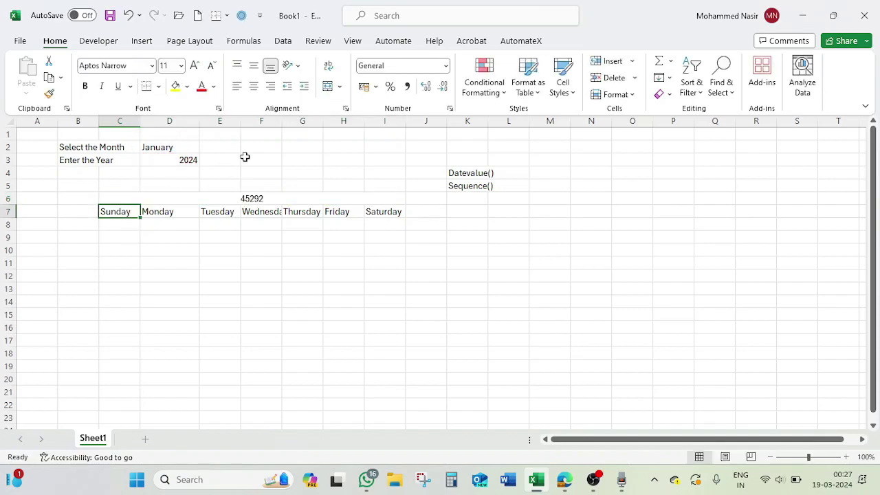
left_click(255, 199)
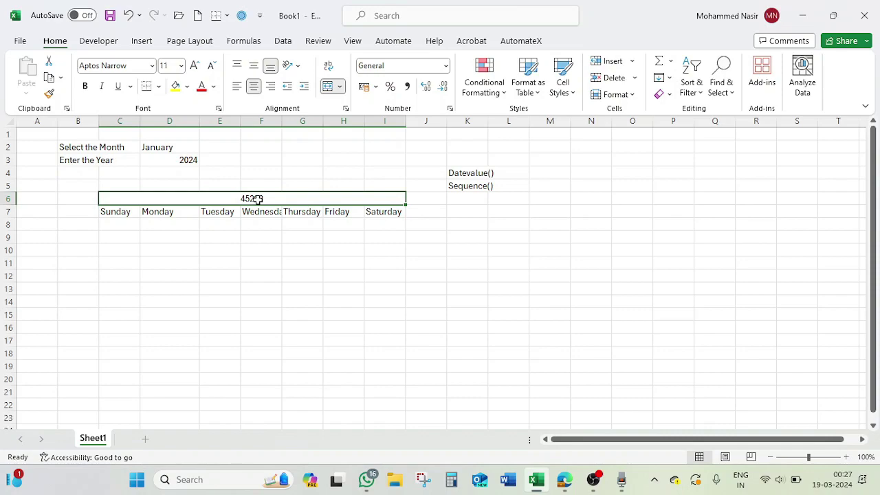
Give the merged heading the custom number format 'mmmm yyyy' so it reads January 2024
key("ctrl+1")
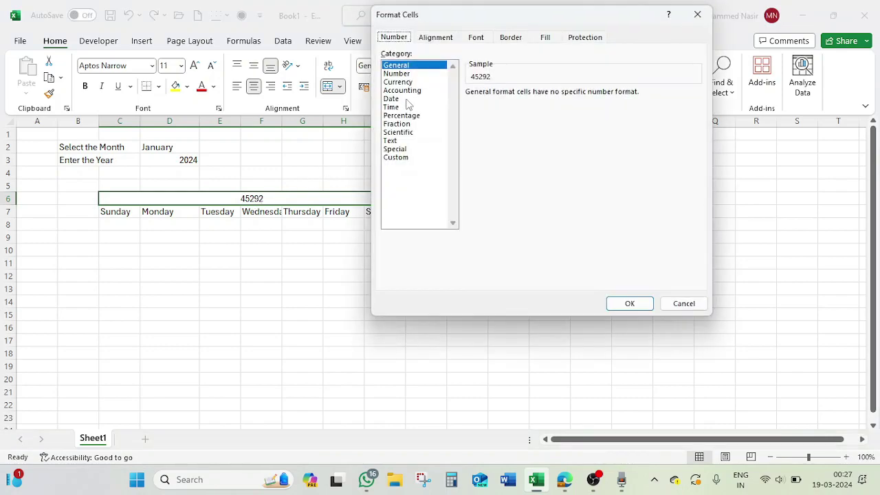
left_click(392, 99)
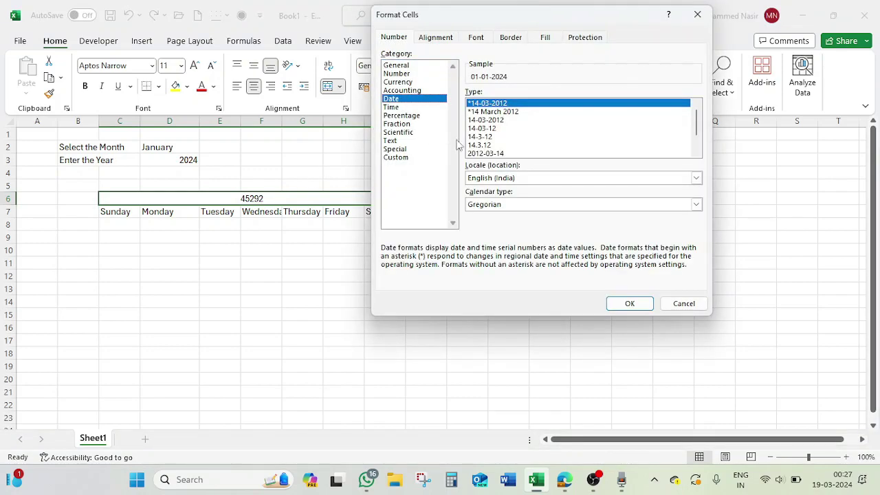
left_click(409, 157)
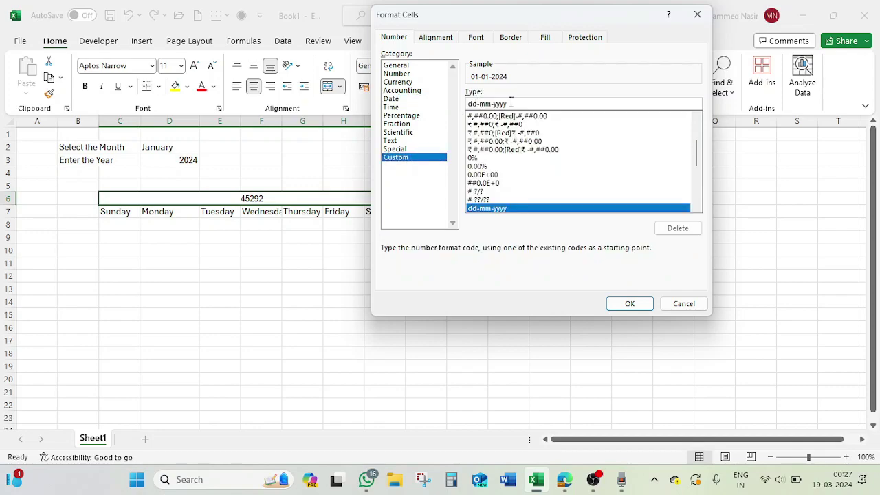
type("mmmm")
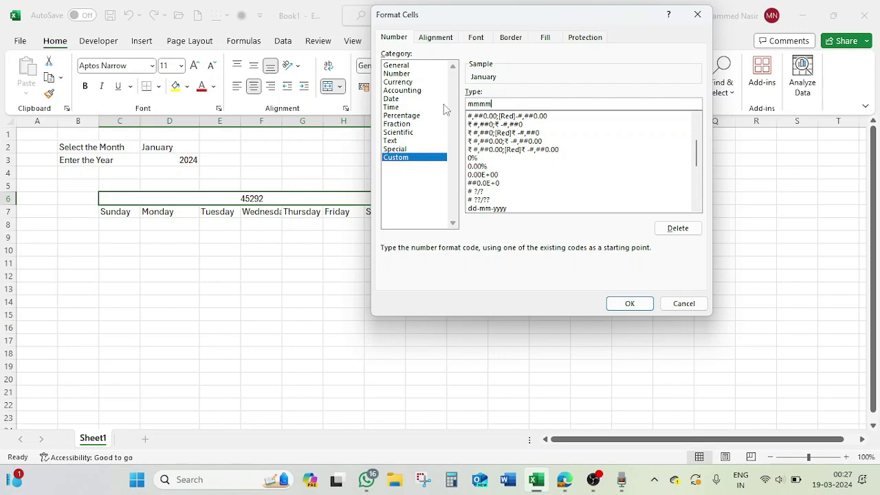
type(" yyyy")
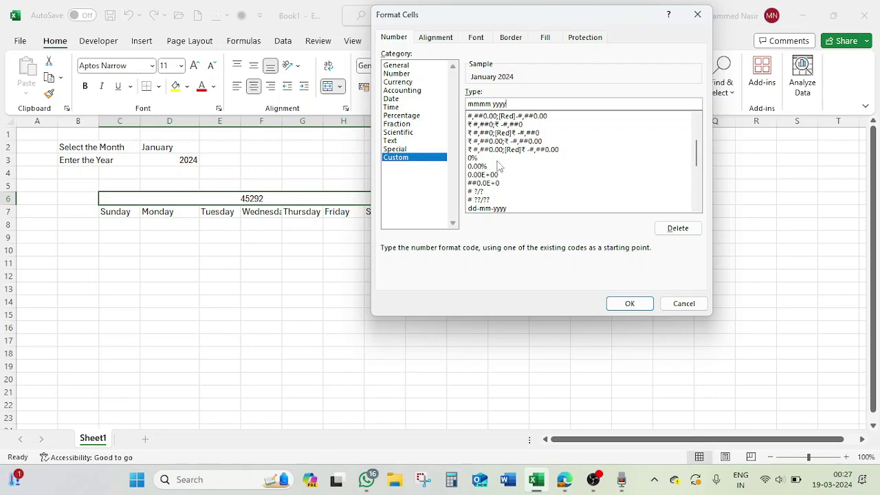
left_click(628, 304)
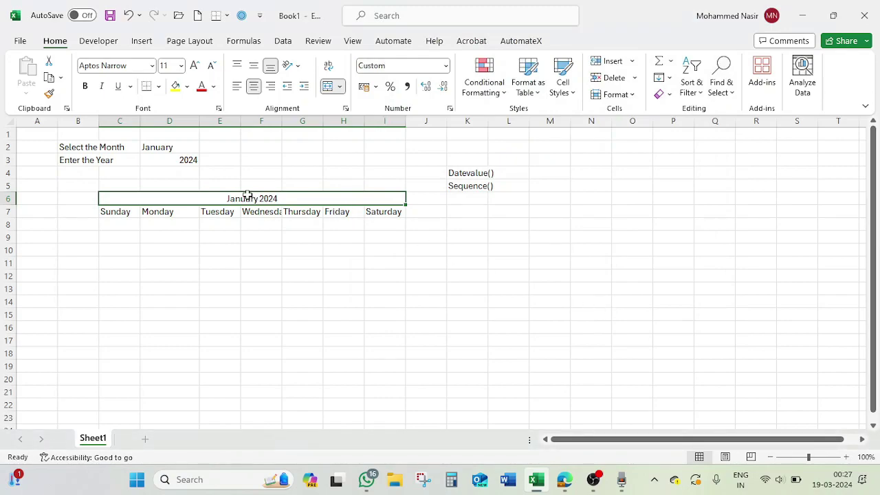
Pick May in D2 and re-enter 2024 in D3, turning the heading into May 2024
left_click(191, 147)
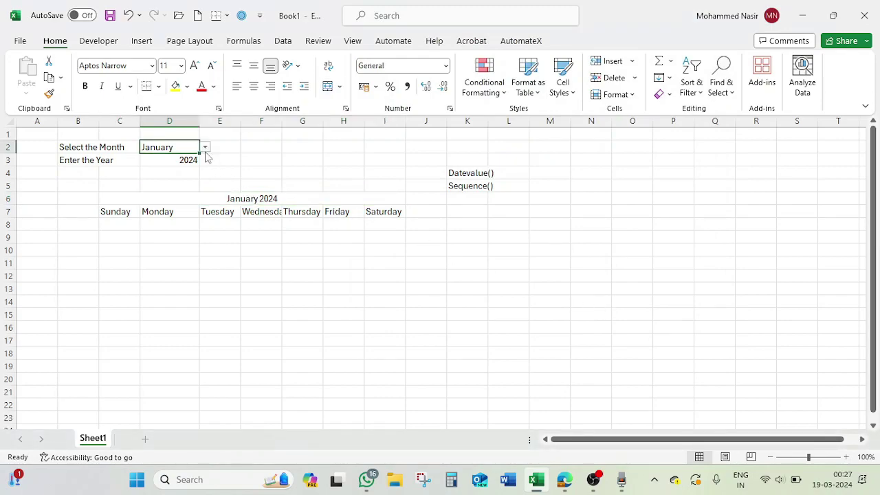
left_click(206, 150)
left_click(167, 203)
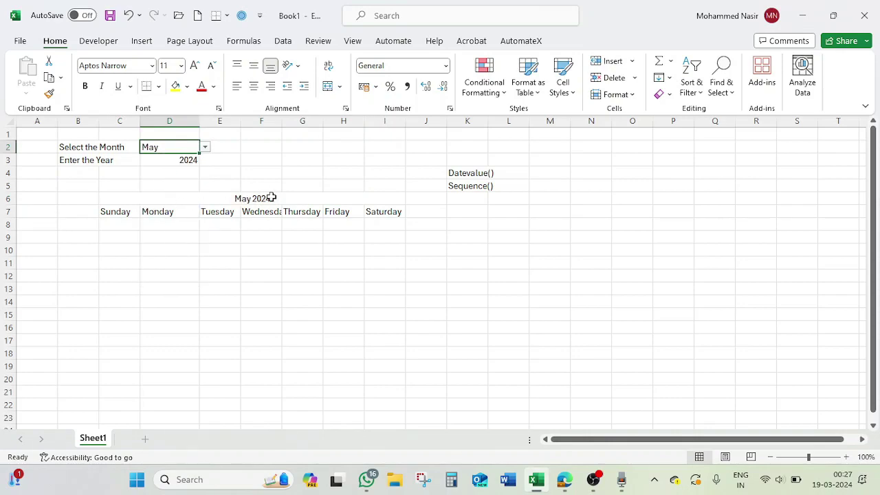
left_click(184, 160)
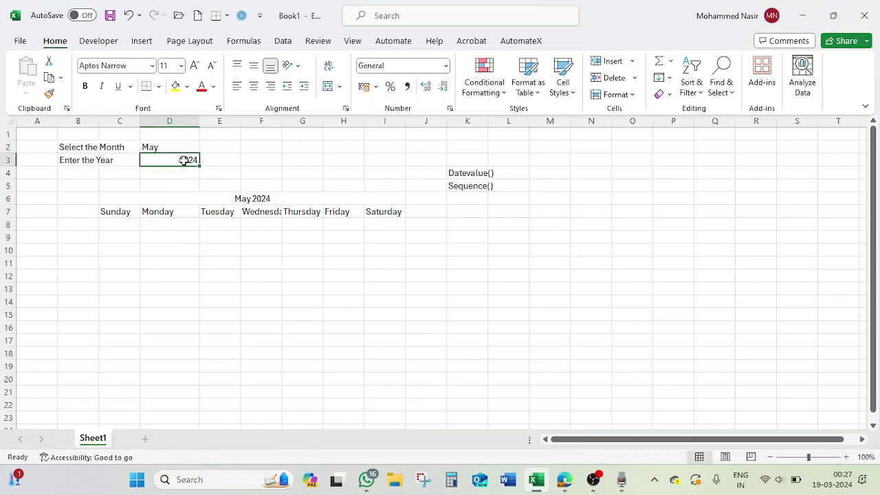
type("2024")
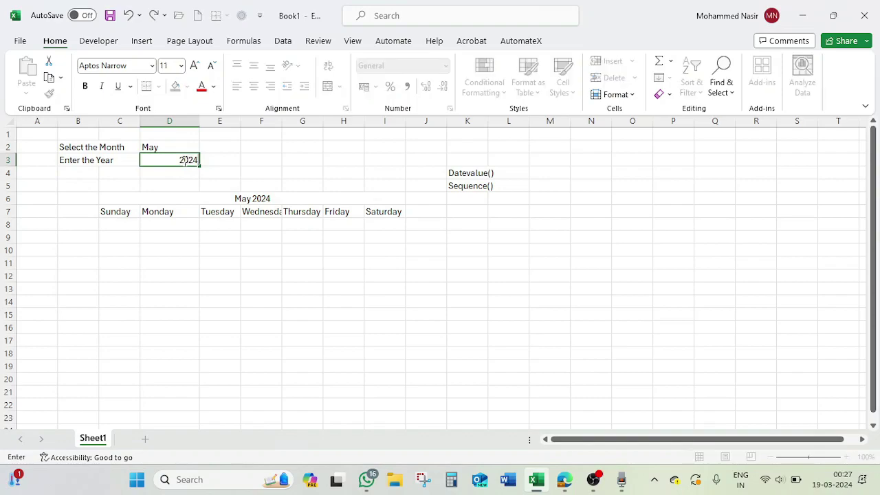
key("Return")
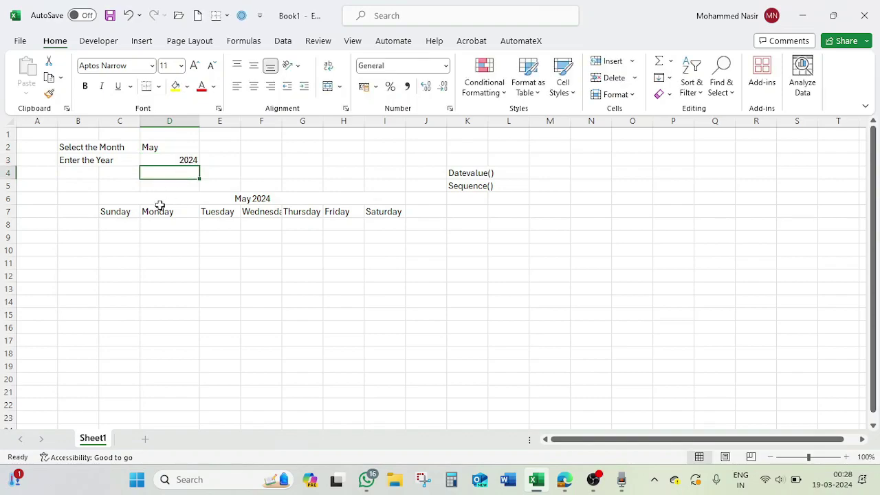
Enter =SEQUENCE(6,7,$C$6,1) in C8, fixing the extra-argument error, to spill dates across C8:I13
left_click(125, 224)
type("=sequen")
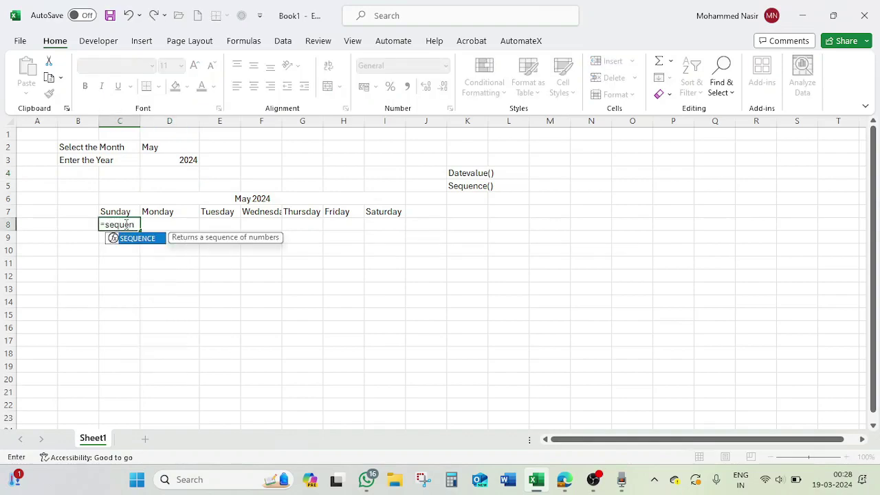
key("Tab")
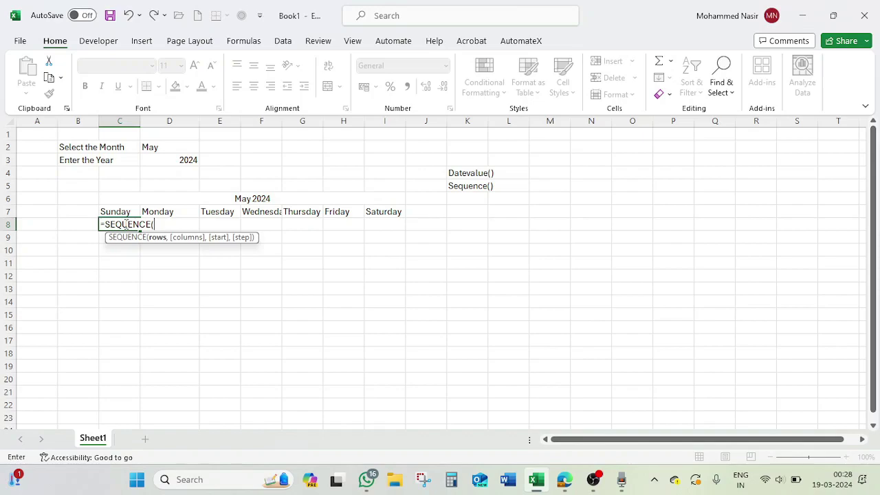
type("6,")
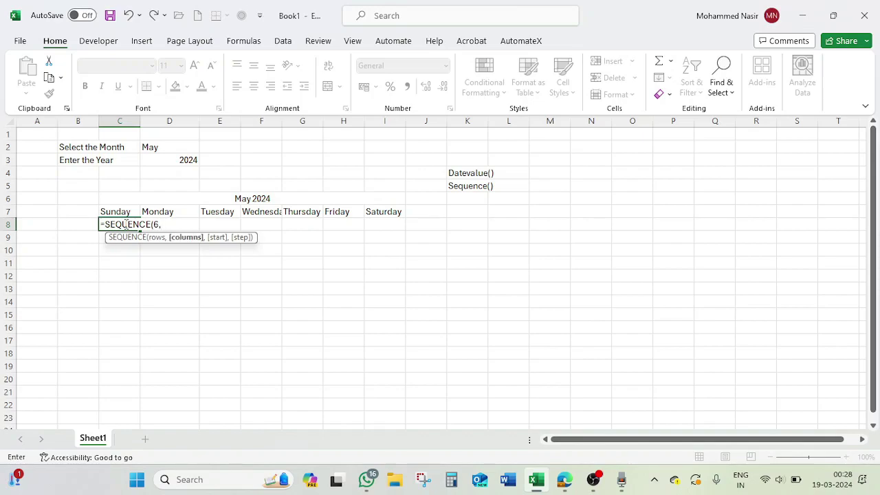
type("7,")
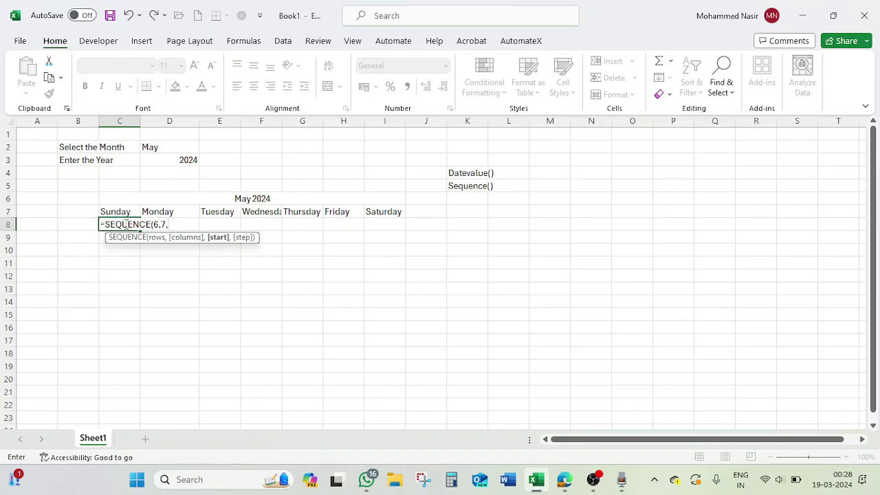
left_click(253, 199)
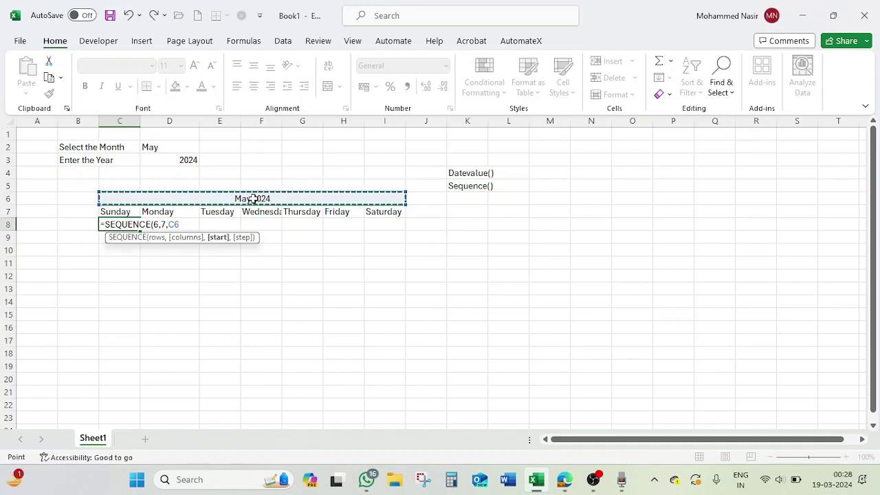
key("F4")
type(",1")
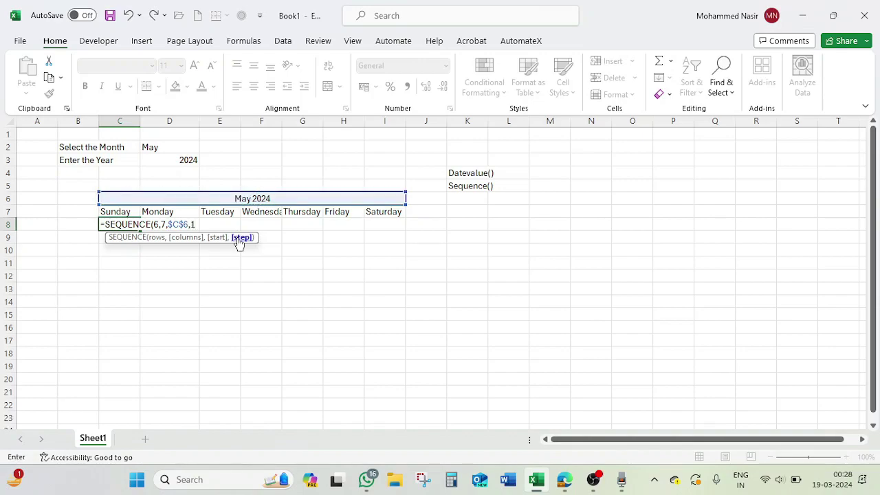
type(",1)")
key("Return")
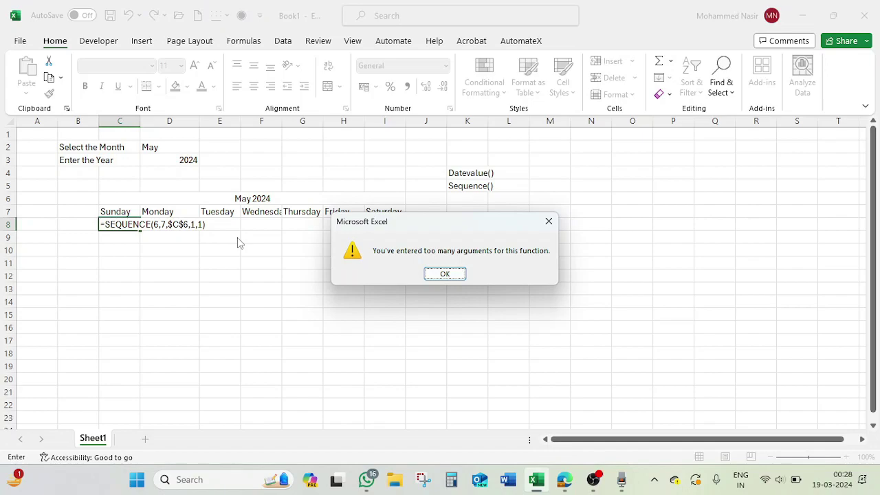
key("Return")
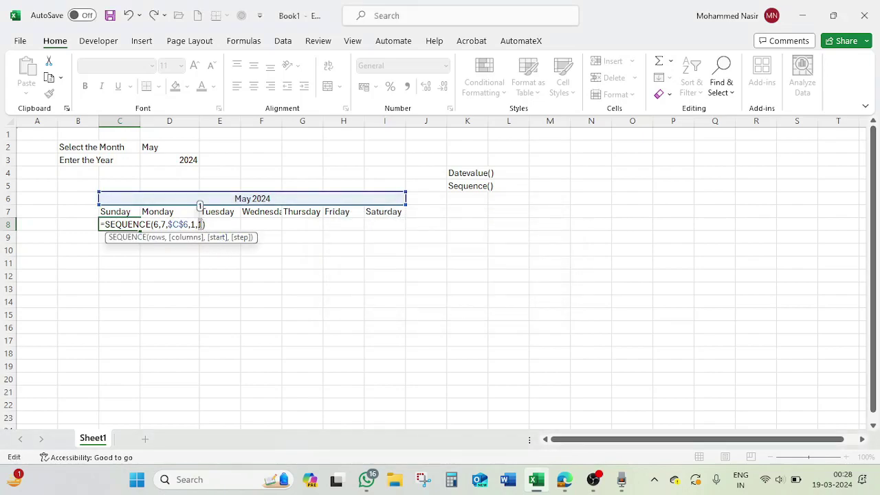
key("BackSpace")
key("BackSpace")
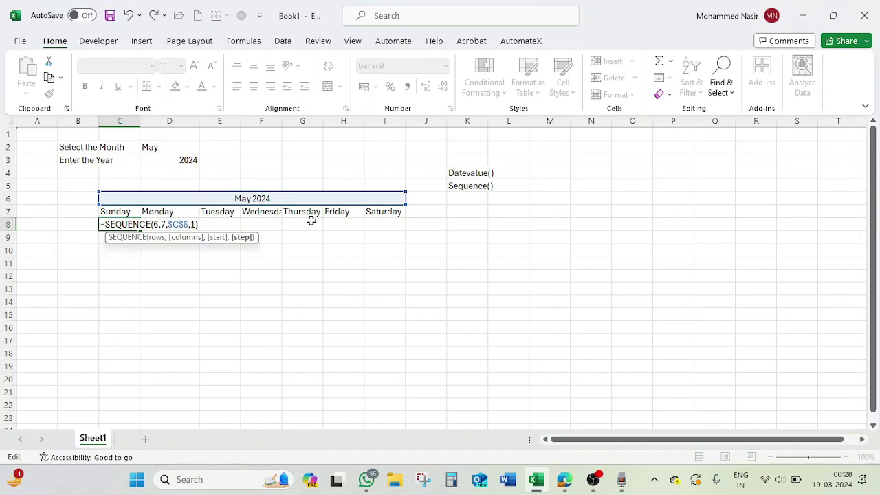
key("Return")
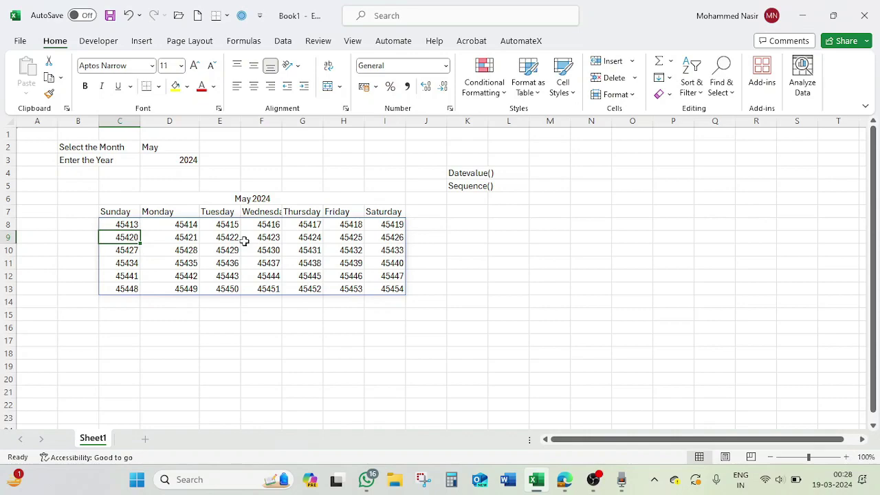
Apply the custom format 'dd' to C8:I13 so the grid shows two-digit day numbers
key("Down")
key("Down")
key("Down")
key("Down")
key("Down")
key("Down")
key("Down")
key("Down")
key("Right")
key("Right")
left_click_drag(128, 225, 402, 297)
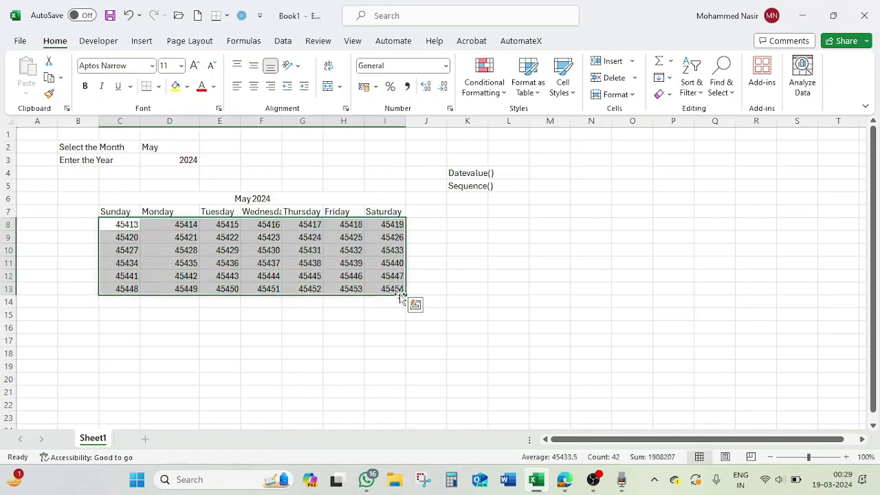
key("ctrl+1")
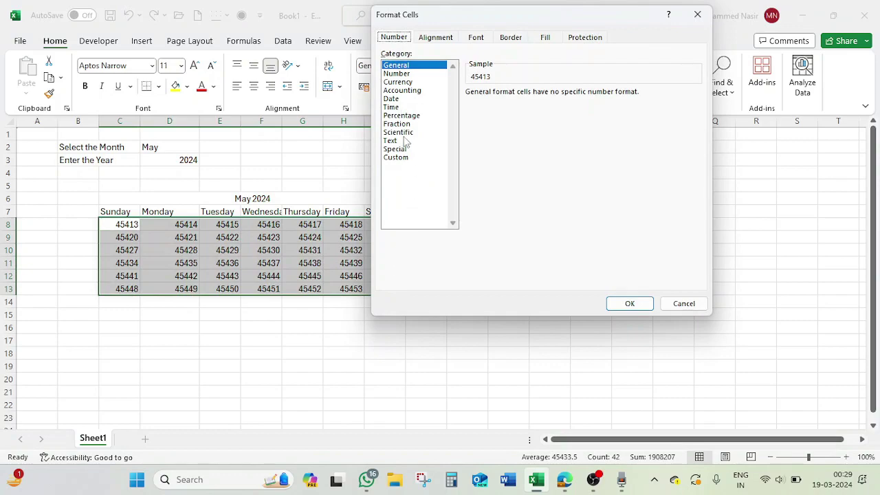
left_click(396, 98)
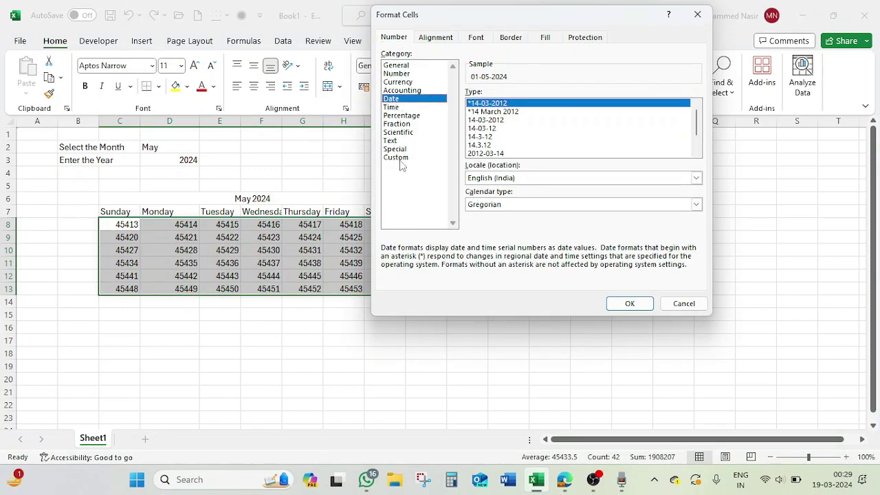
left_click(399, 159)
left_click_drag(516, 103, 451, 102)
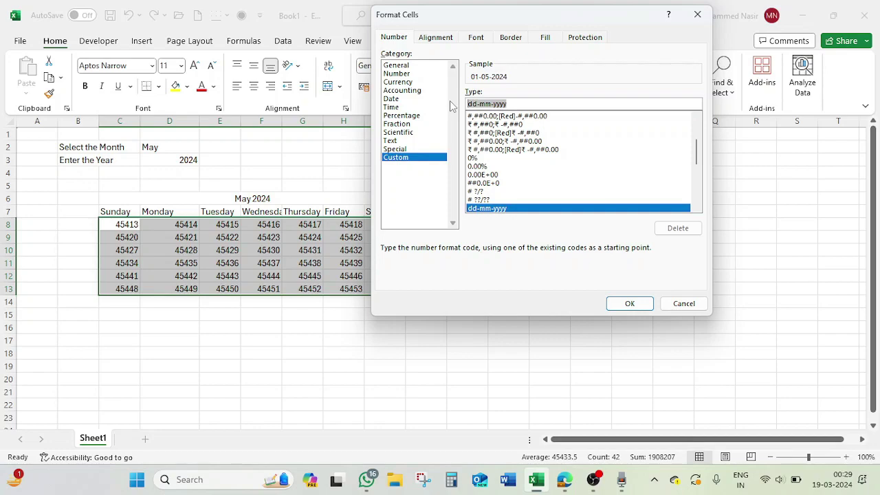
type("dd")
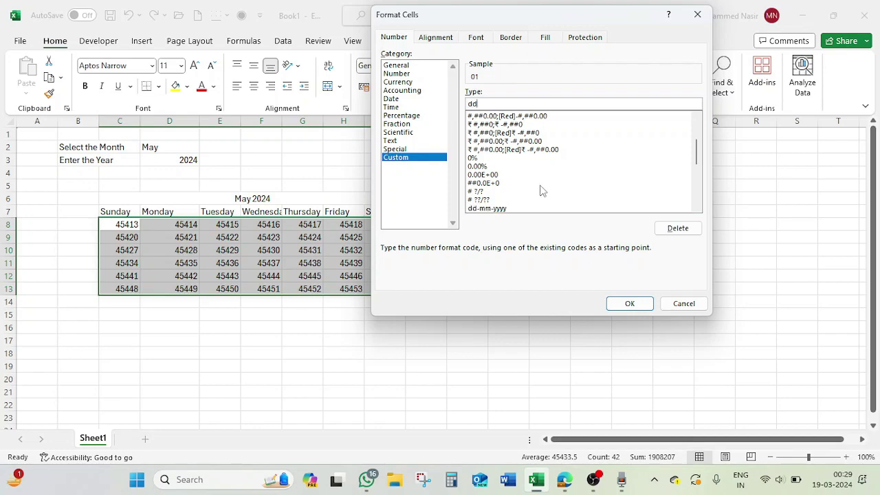
left_click(627, 304)
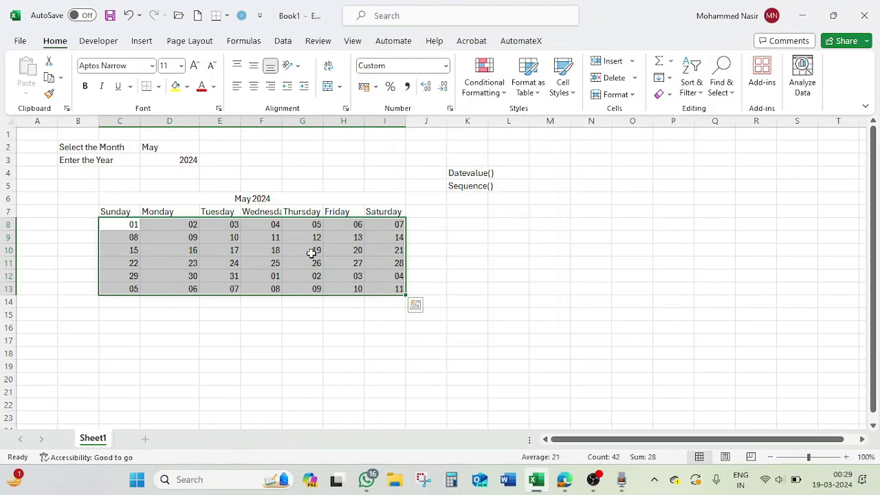
left_click(123, 228)
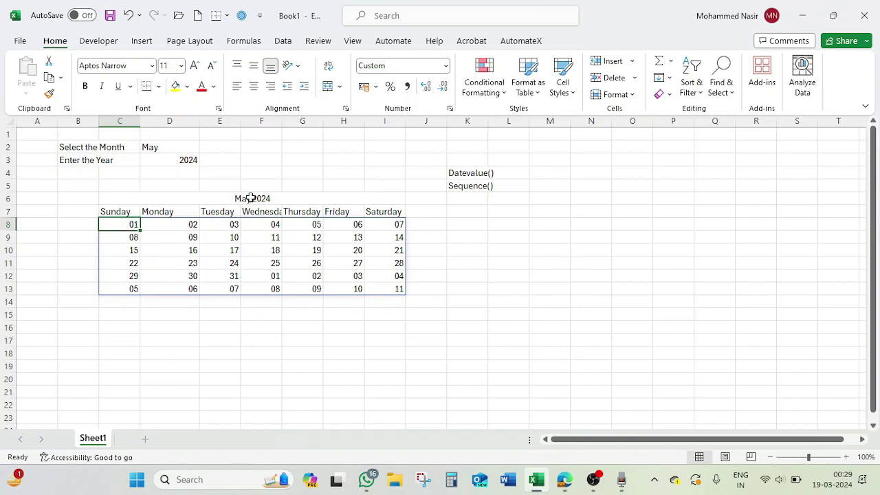
Pick March from D2's month dropdown and check the calendar grid spilling from C8
left_click(166, 149)
left_click(205, 147)
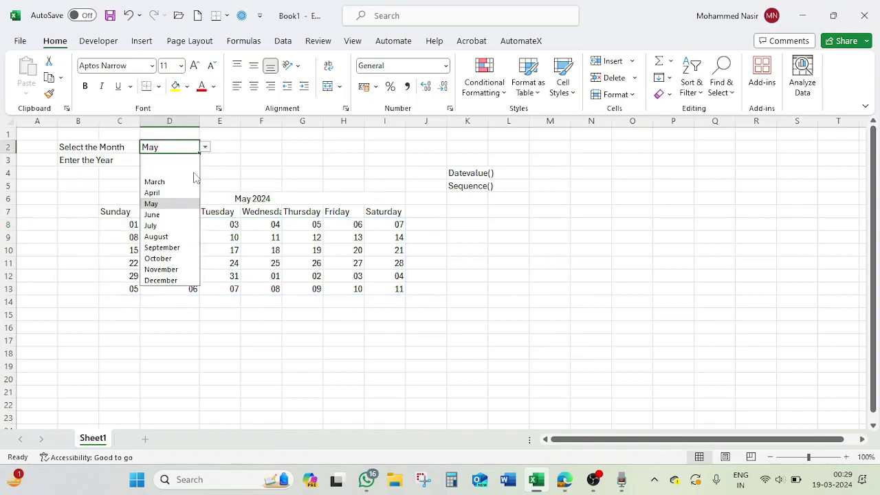
left_click(155, 182)
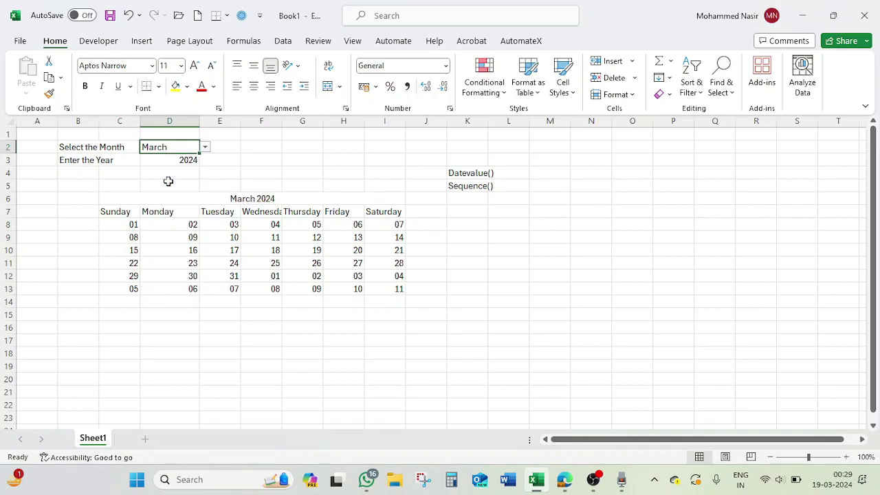
left_click(130, 226)
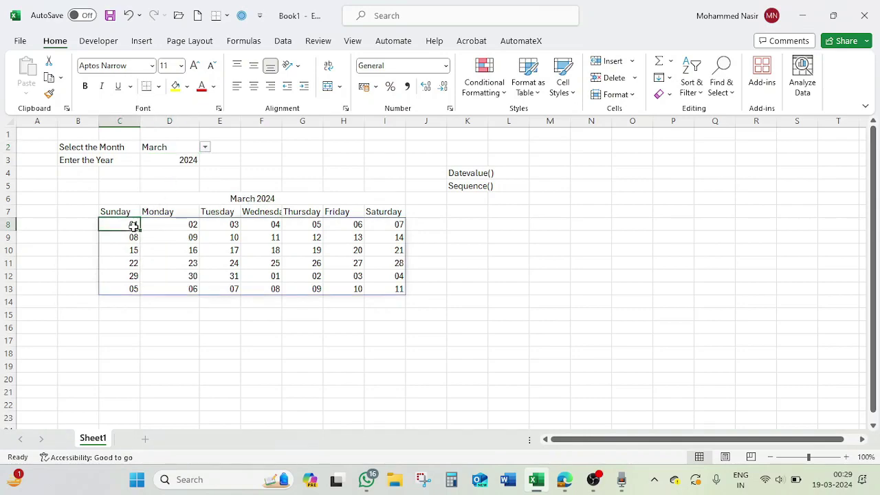
Change D2 to August so the heading reads August 2024, and show the formula bar
left_click(187, 147)
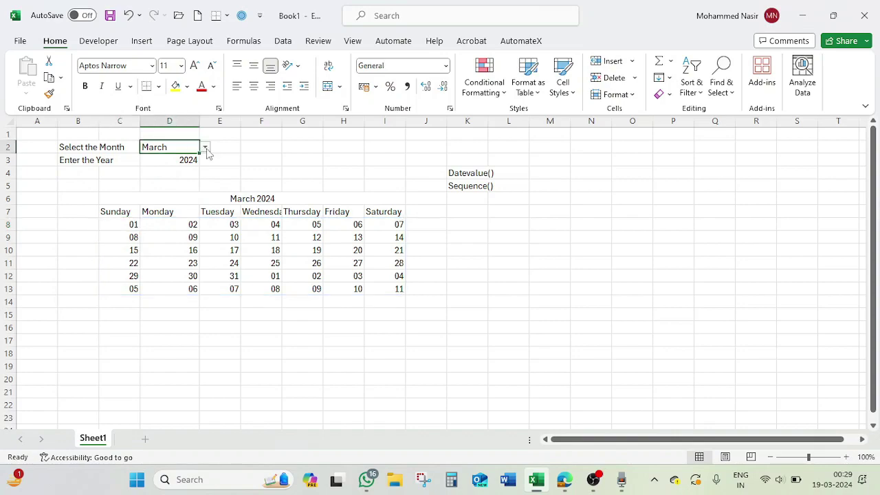
left_click(204, 147)
left_click(170, 236)
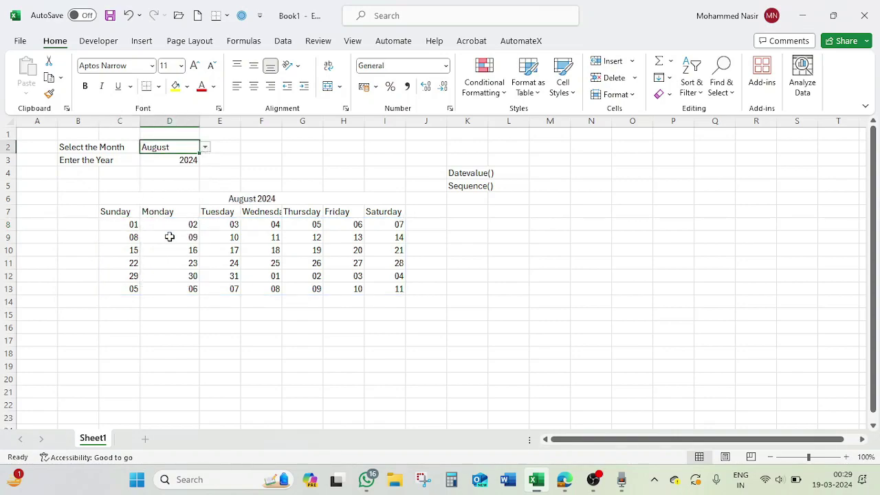
left_click(131, 229)
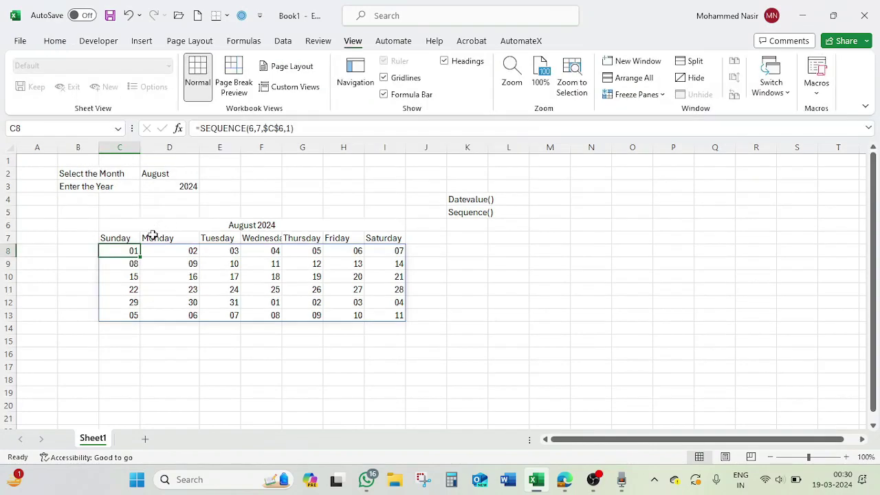
Change C8's formula to =SEQUENCE(6,7,$C$6-WEEKDAY(C6,1)+1,1) so weeks start on Sunday
left_click(283, 128)
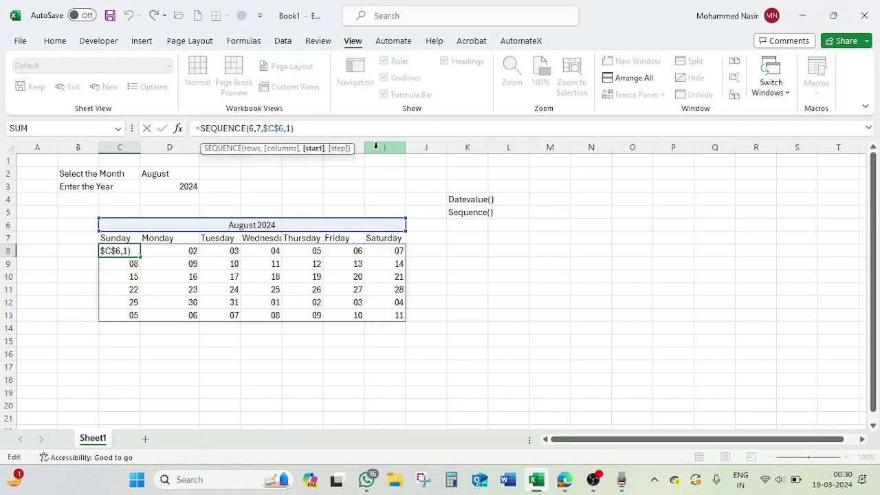
type("-w")
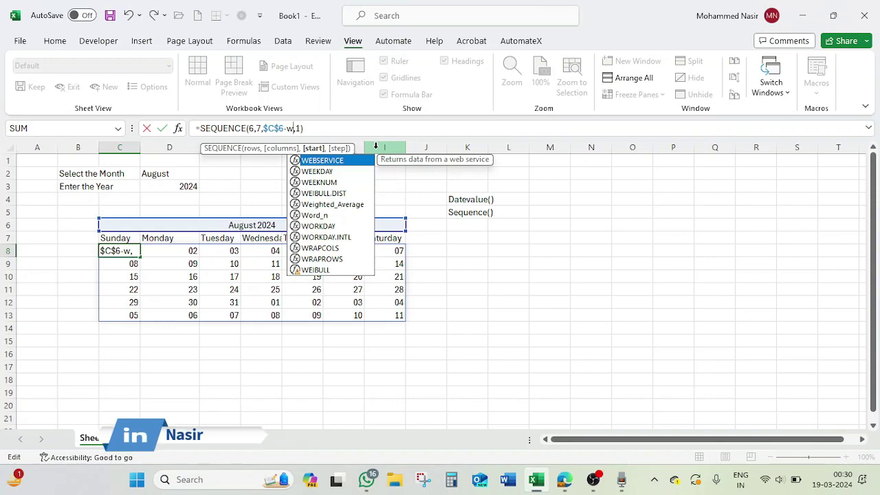
type("eek")
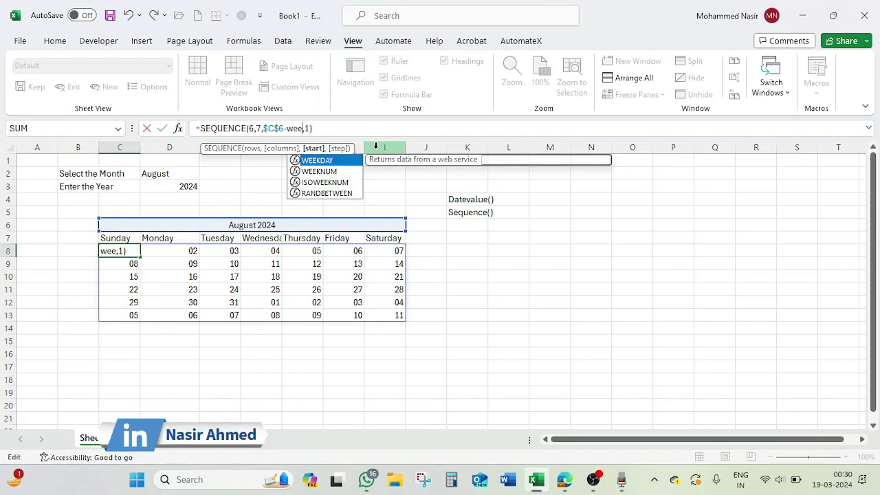
key("Tab")
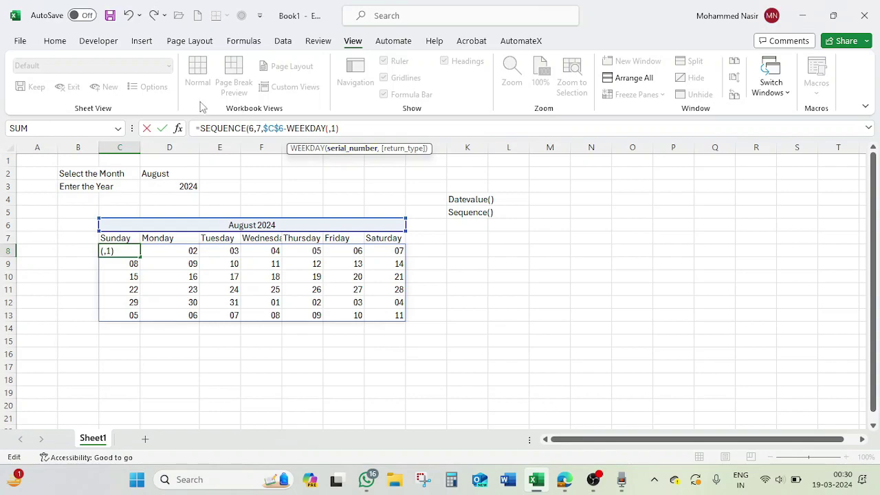
left_click(258, 226)
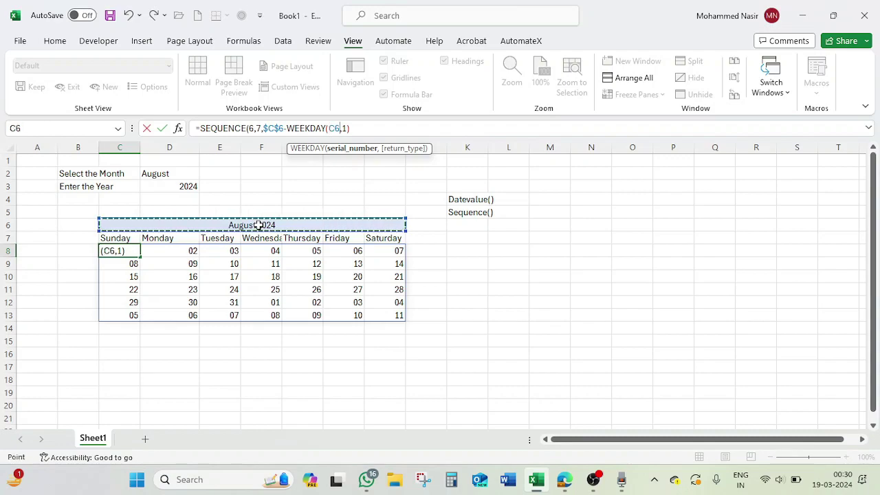
type(",")
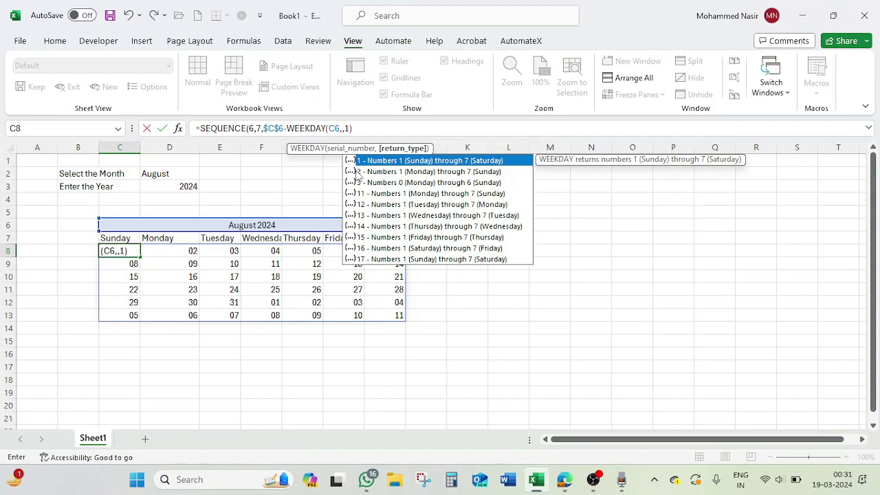
type("1")
key("Escape")
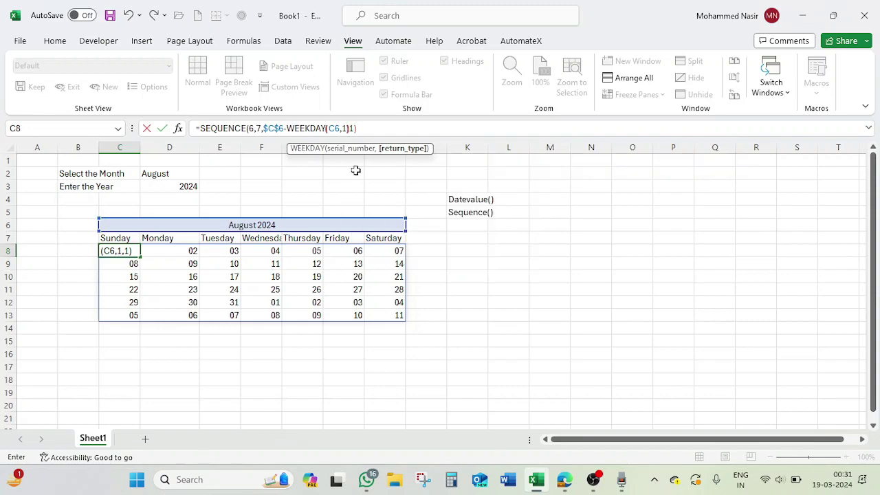
type(")+1,")
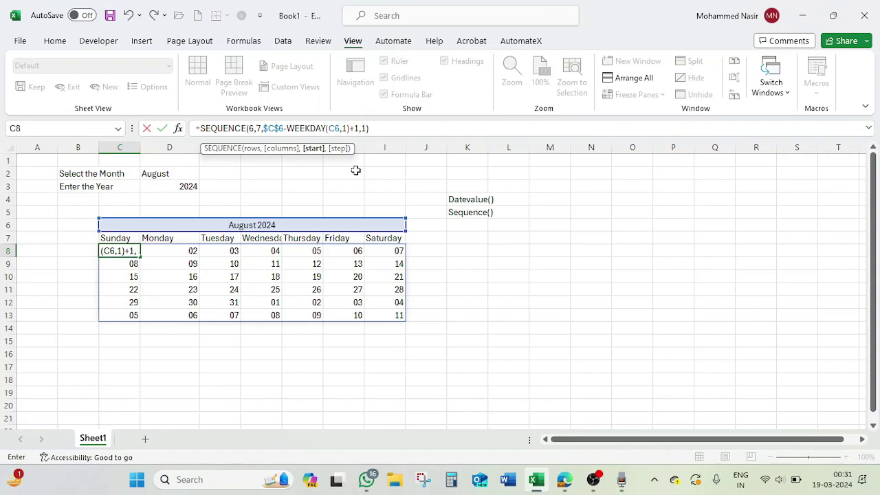
left_click(379, 128)
key("Return")
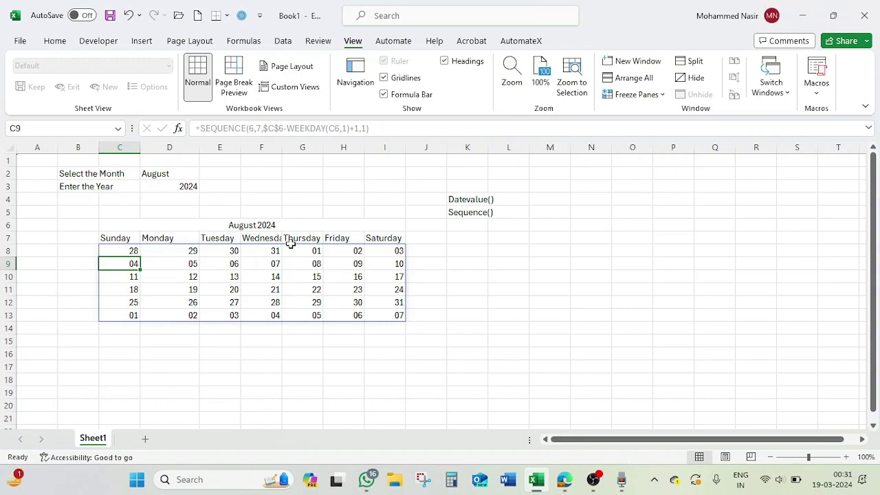
Set D2 to March for a March 2024 calendar, then inspect the spilled cells H8 and C13
left_click(173, 171)
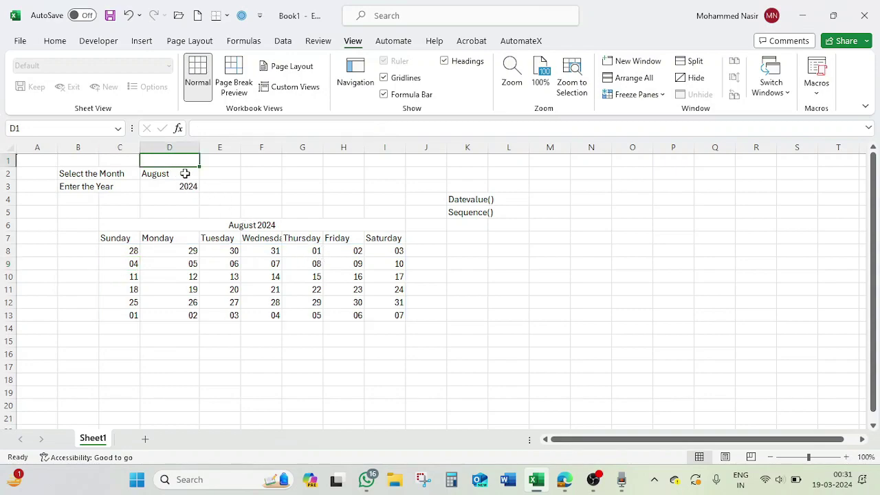
left_click(205, 174)
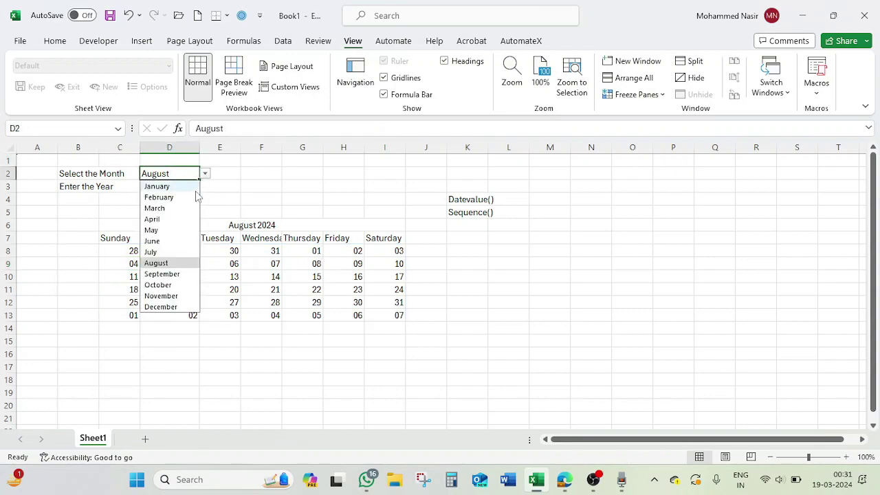
left_click(164, 205)
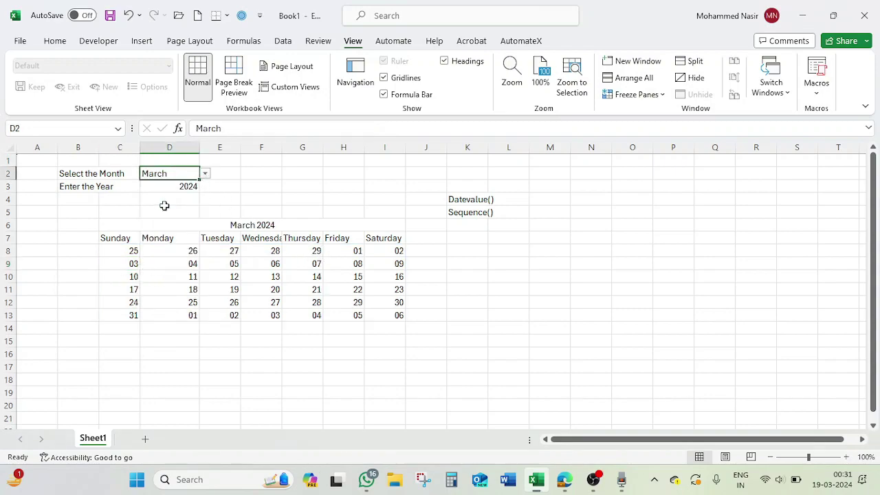
left_click(347, 249)
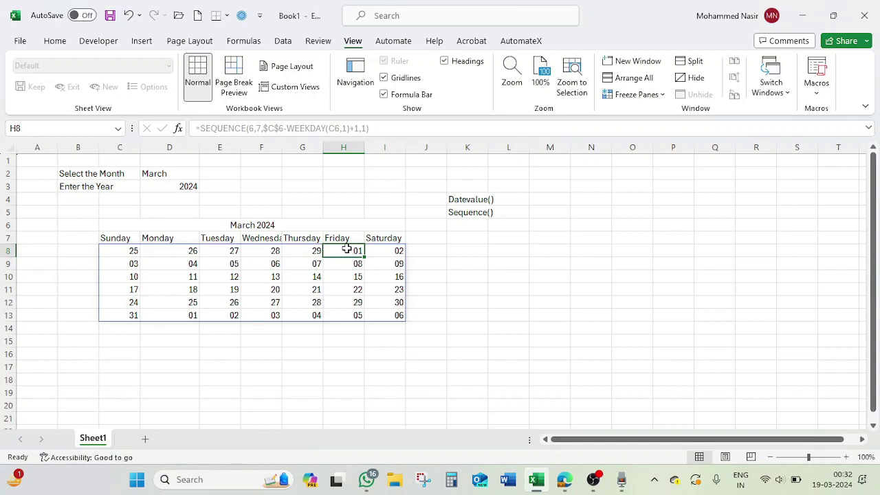
left_click(134, 313)
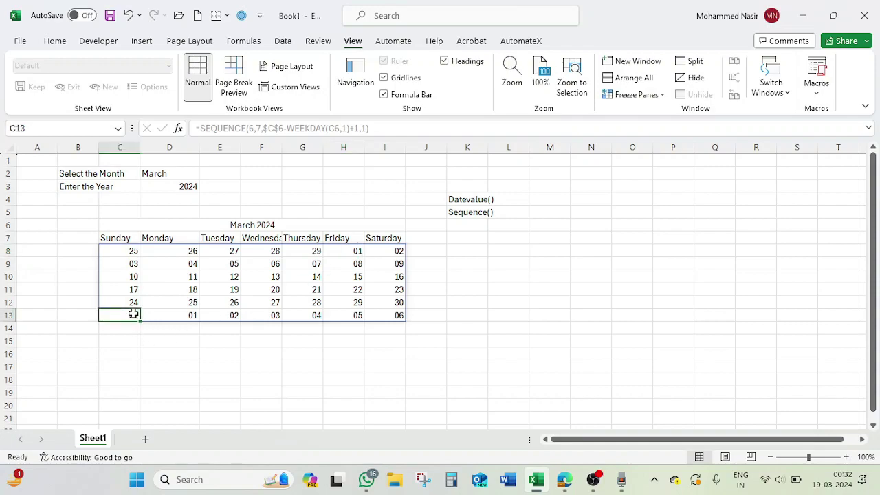
Highlight rows 8 and 13 to show February and April overflow days, then select C8:I13
left_click(131, 250)
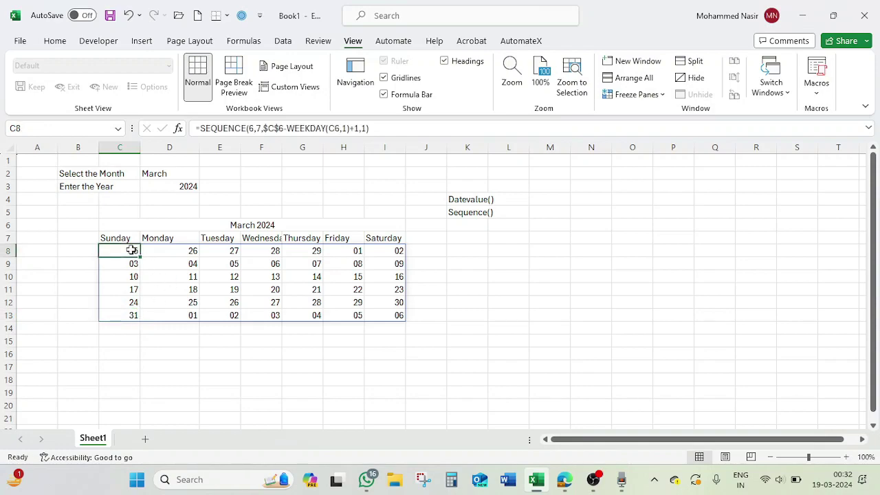
left_click_drag(131, 250, 307, 250)
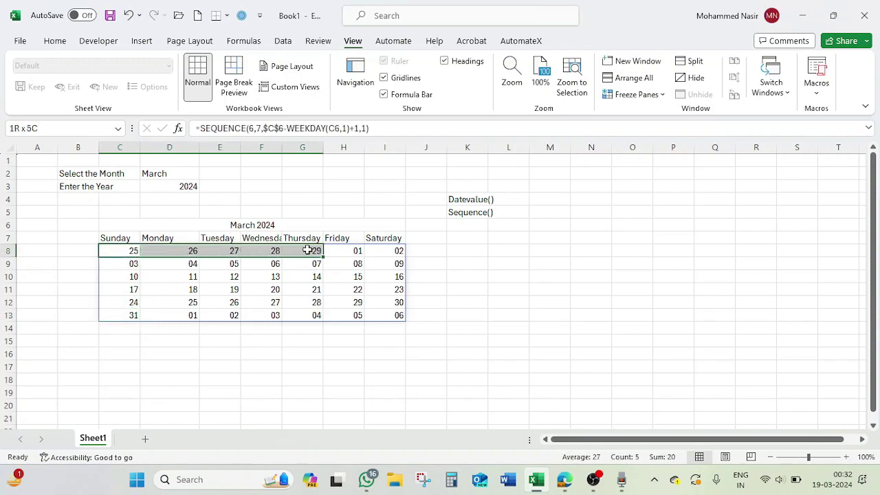
left_click_drag(182, 316, 382, 316)
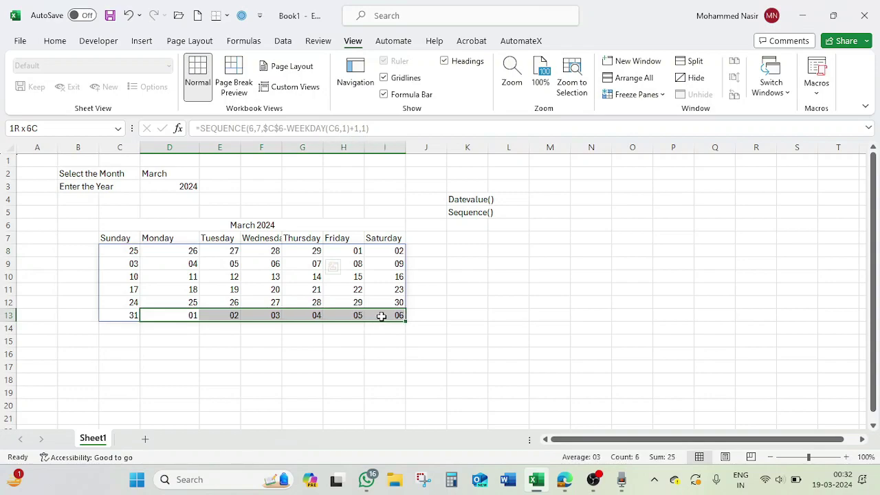
left_click_drag(132, 250, 313, 253)
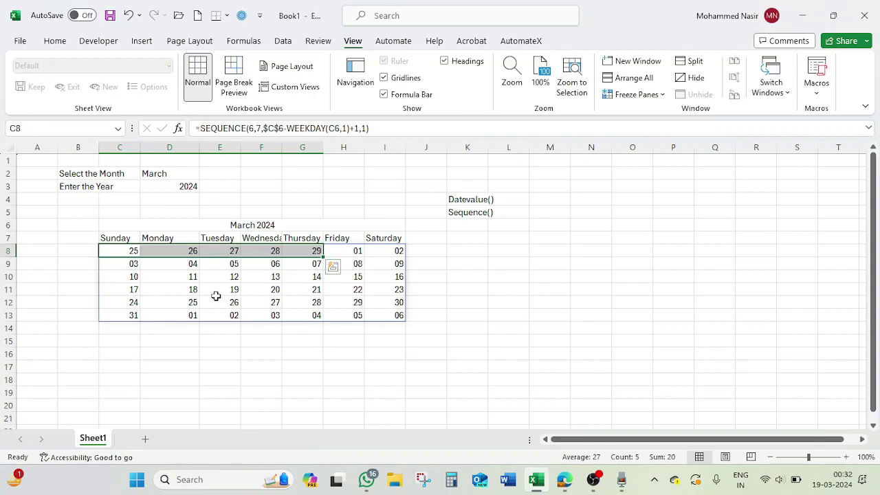
left_click_drag(190, 314, 381, 308)
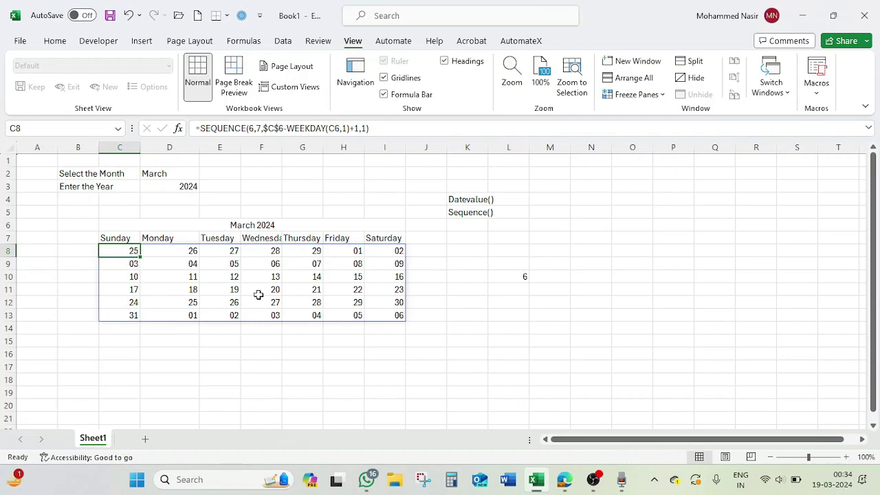
left_click_drag(148, 250, 317, 248)
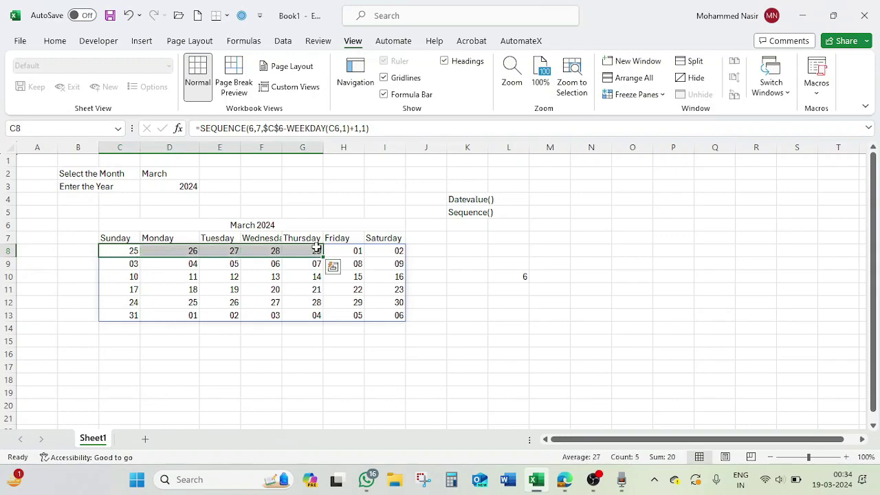
left_click_drag(193, 315, 377, 314)
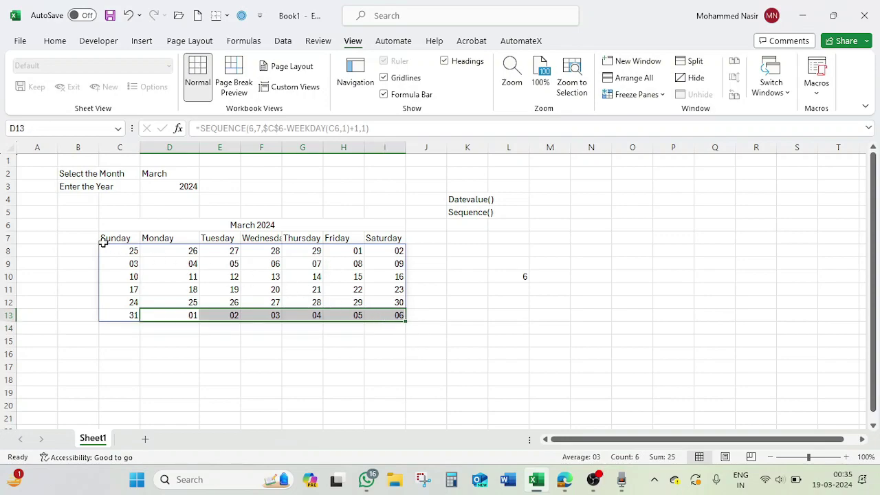
left_click_drag(126, 251, 383, 313)
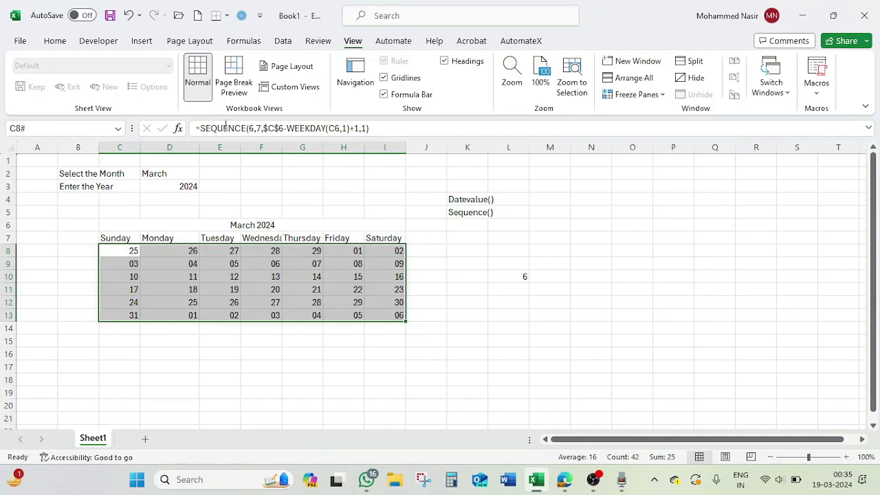
Create a conditional formatting rule for the grid using =MONTH(C8)<>MONTH($C$6)
left_click(55, 43)
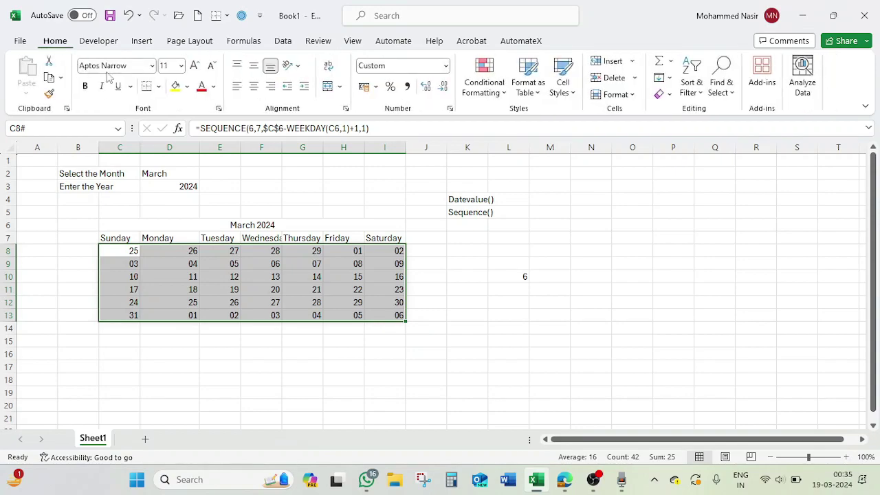
left_click(483, 93)
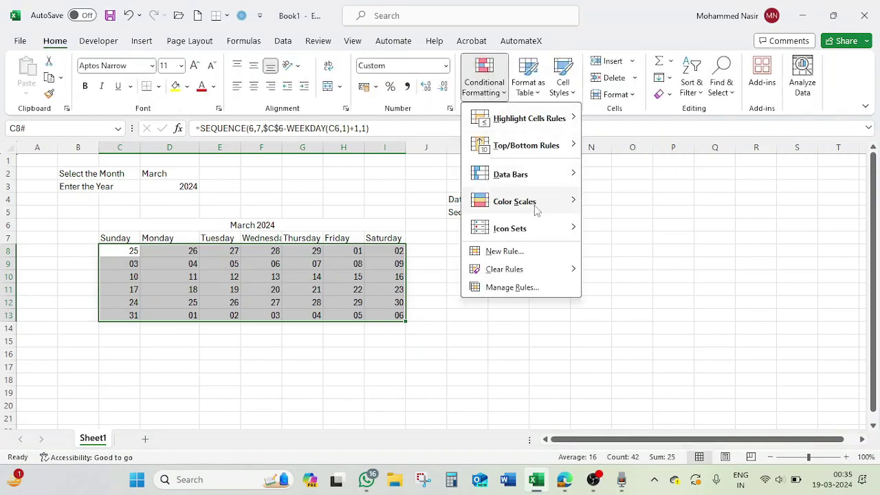
left_click(505, 252)
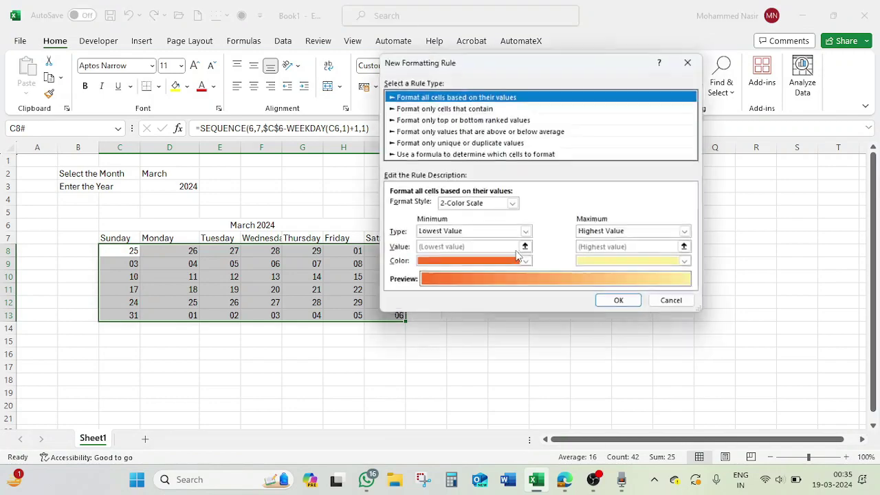
left_click(470, 154)
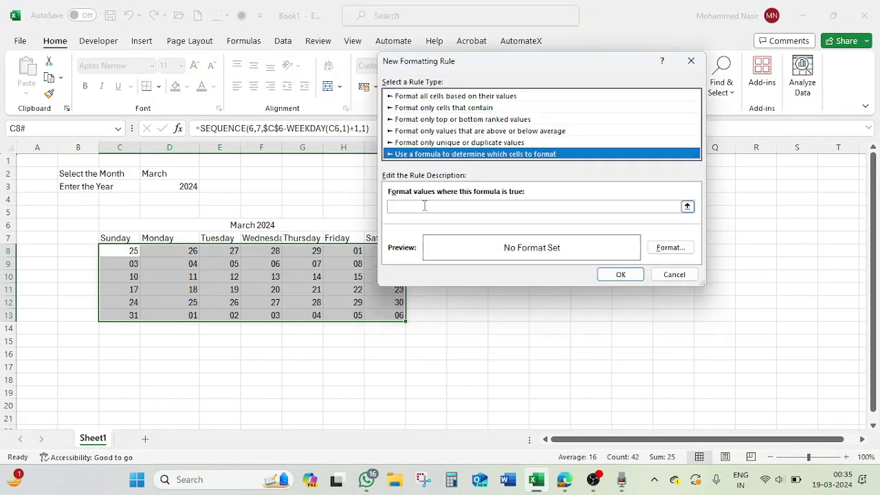
left_click(424, 205)
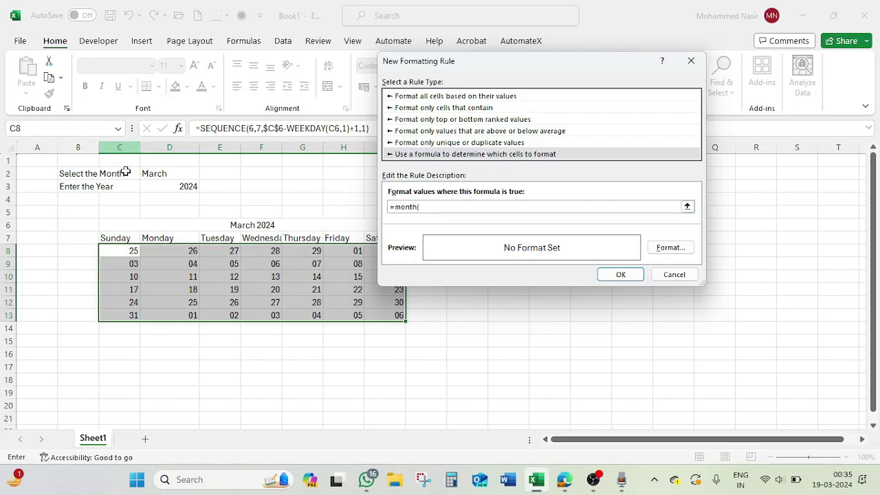
type("(")
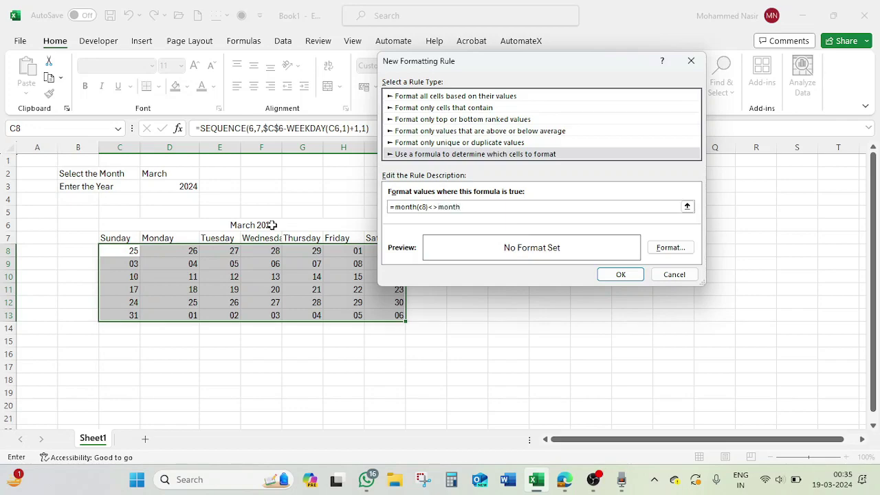
left_click(272, 225)
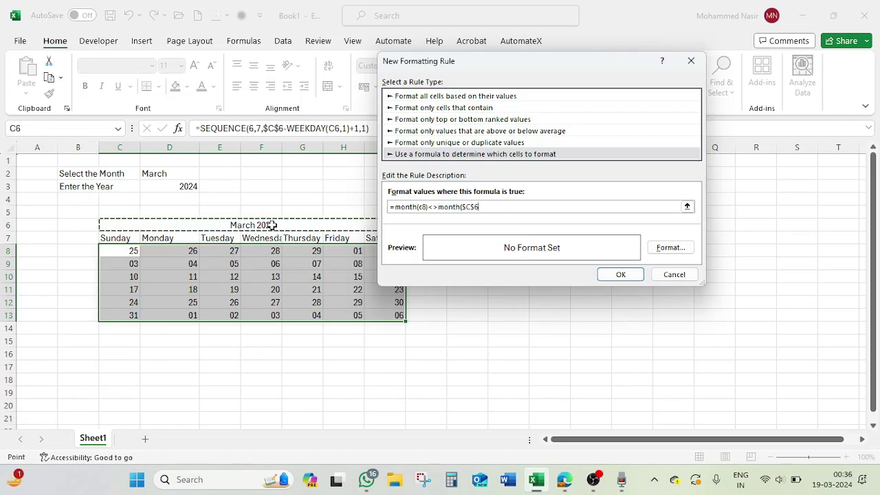
type(")")
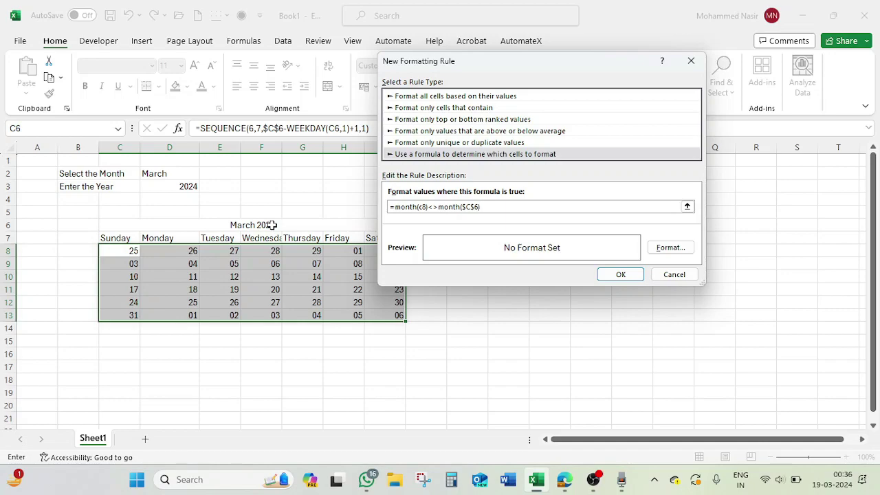
Give the rule a white font colour and apply it, hiding non-March dates
left_click(661, 248)
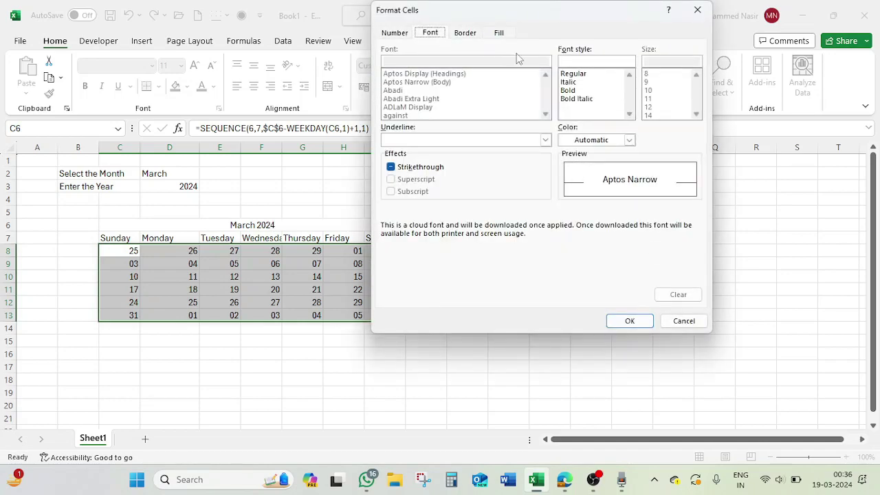
left_click(629, 140)
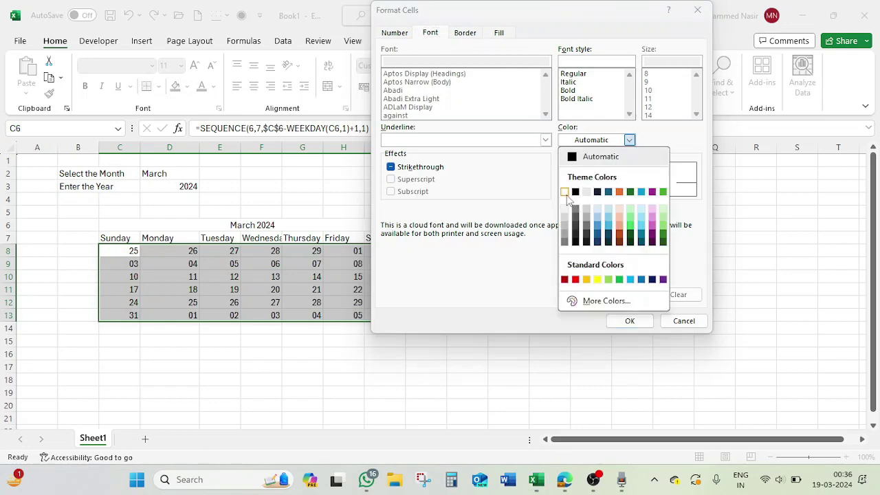
left_click(568, 192)
left_click(504, 35)
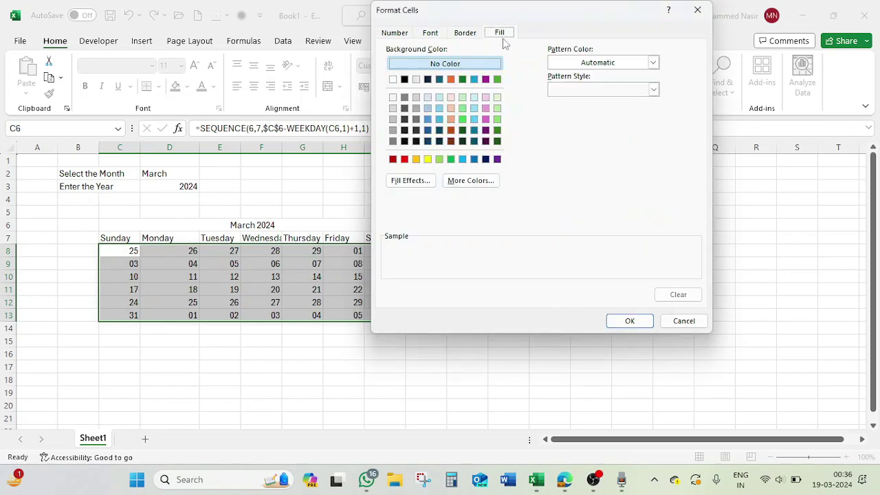
left_click(647, 320)
left_click(620, 274)
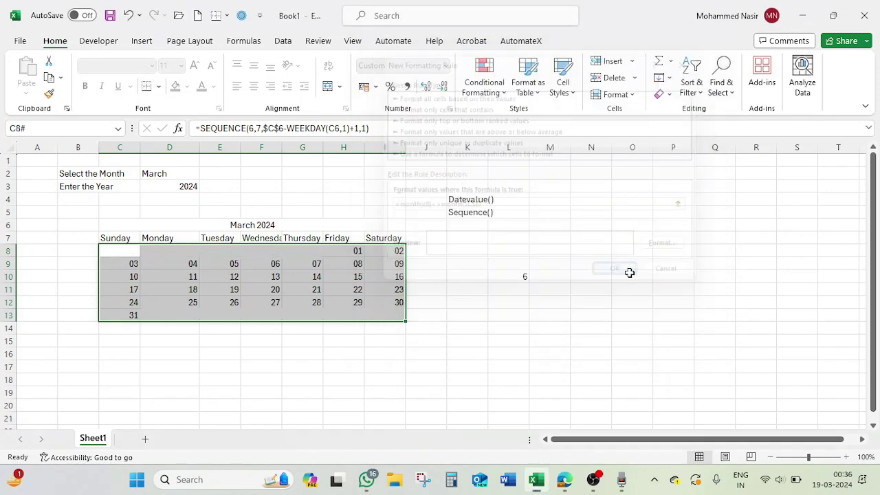
Choose May in D2 so the calendar shows May 2024 with only May's days visible
left_click(129, 251)
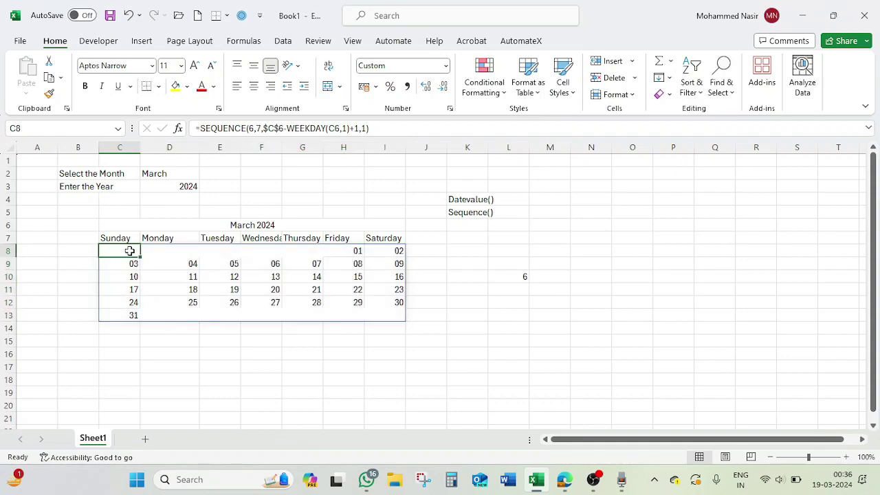
left_click(161, 173)
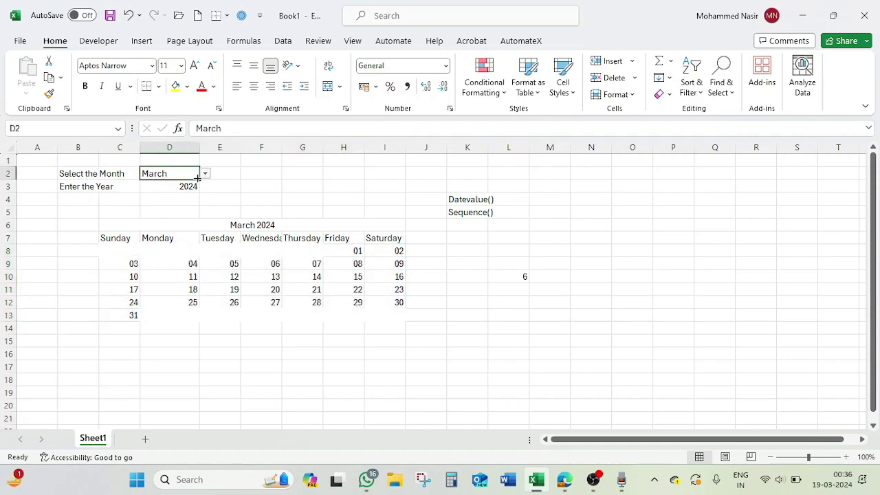
left_click(205, 173)
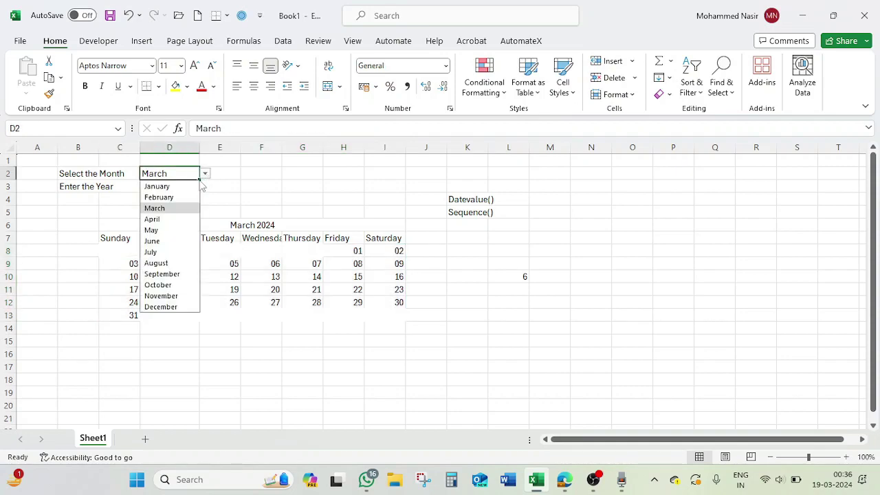
left_click(166, 231)
left_click(125, 251)
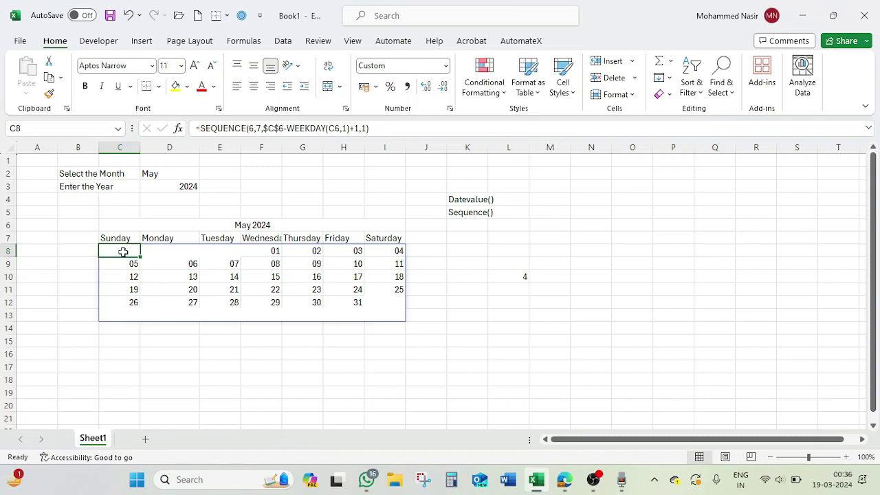
Apply the custom number format dd-mmm to C8:I13 so dates read like 01-May, then reselect the grid
left_click_drag(123, 251, 381, 311)
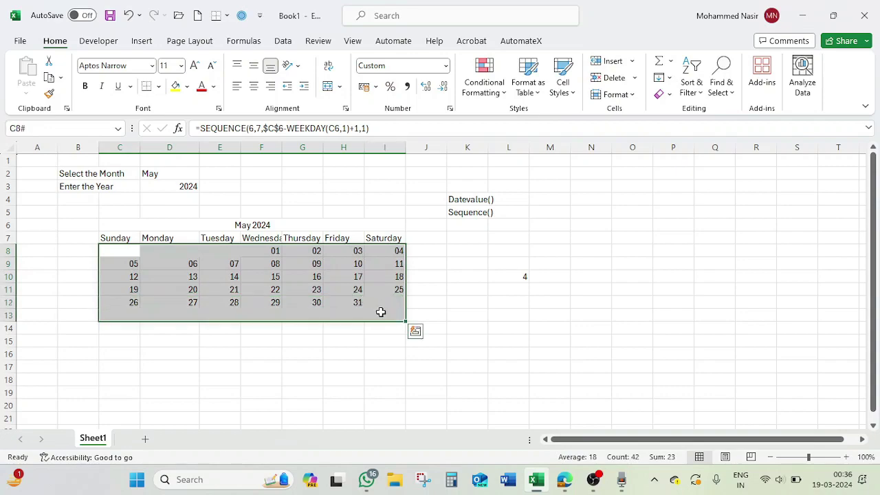
key("ctrl+1")
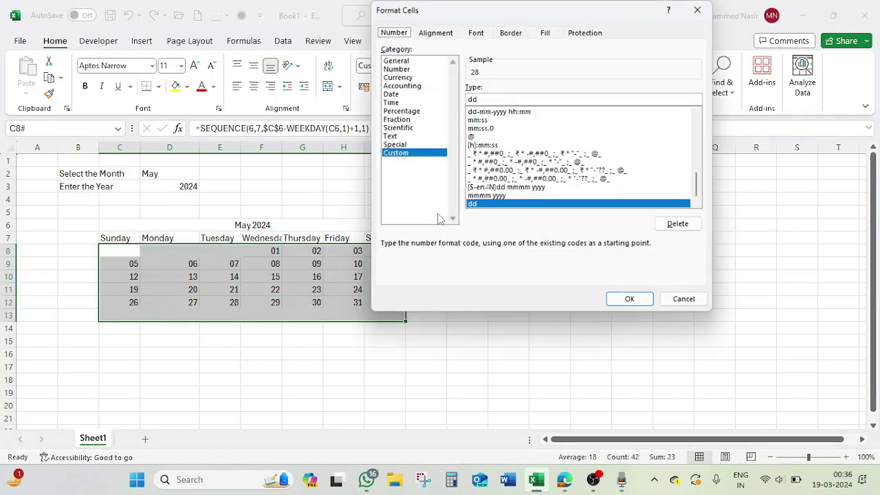
left_click(497, 99)
type("-")
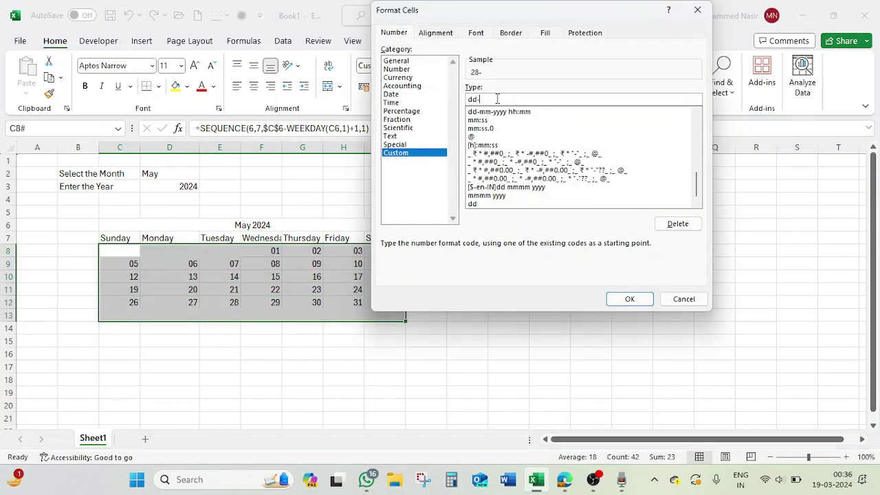
type("mmm")
left_click(638, 301)
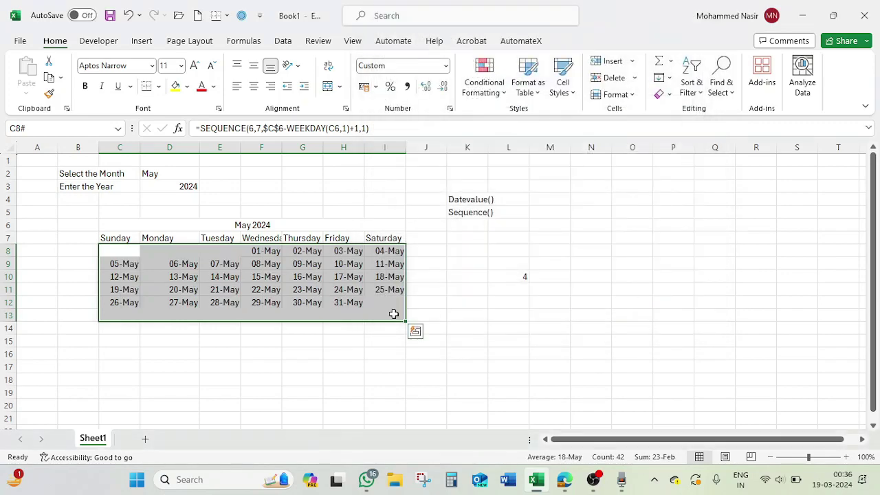
left_click(128, 253)
left_click(261, 251)
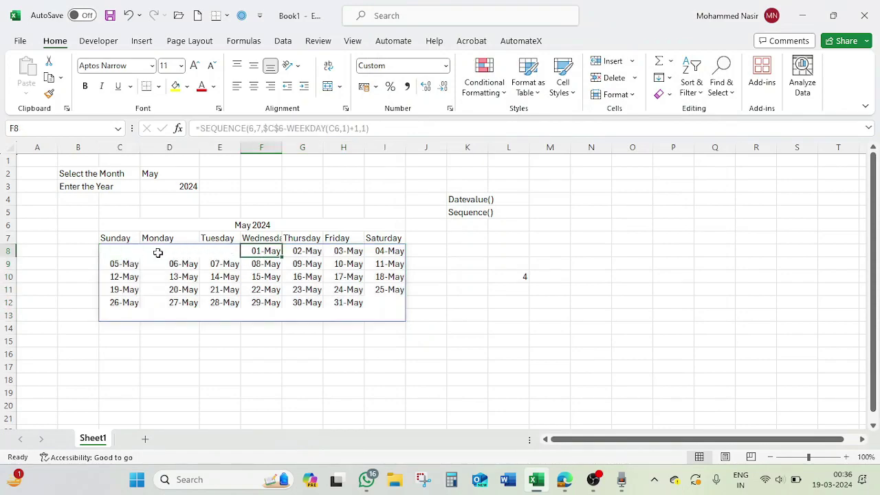
left_click(111, 252)
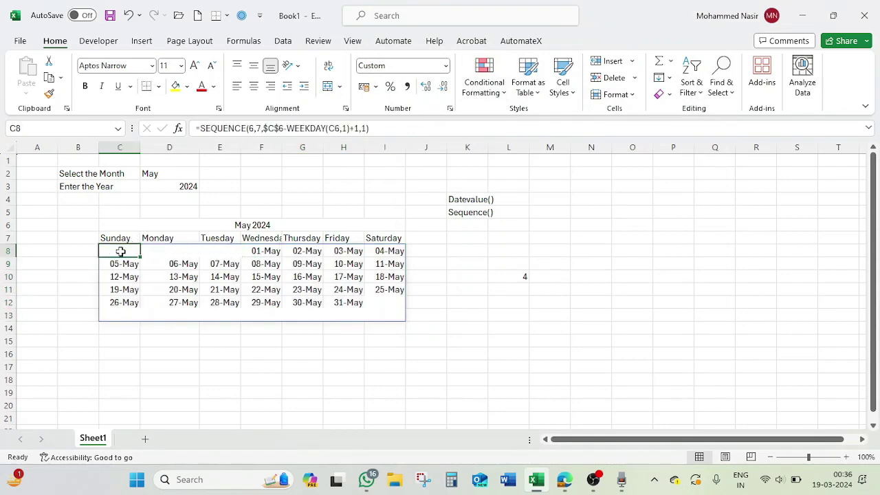
left_click_drag(120, 252, 399, 318)
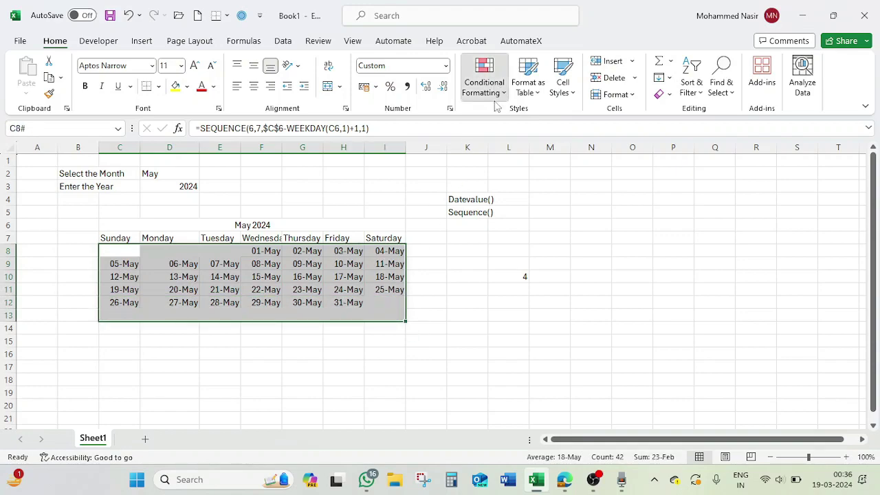
Delete the month-mismatch conditional formatting rule in Manage Rules
left_click(490, 88)
left_click(508, 286)
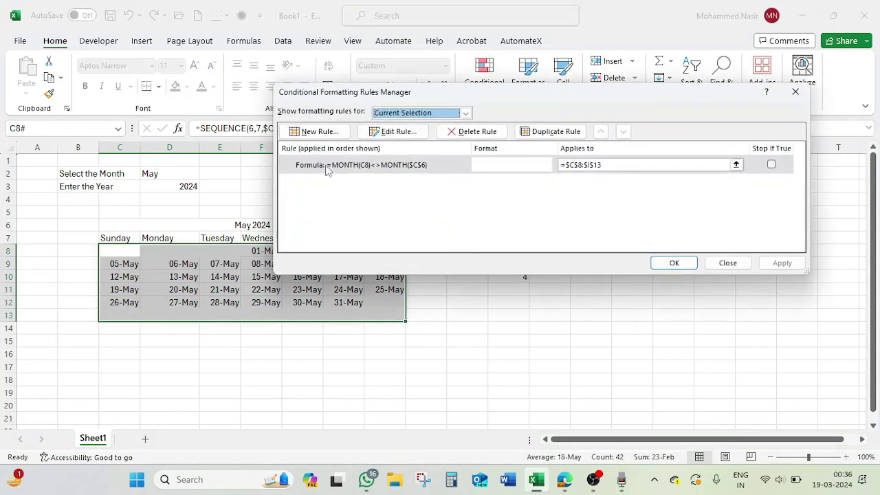
left_click(327, 169)
left_click(473, 131)
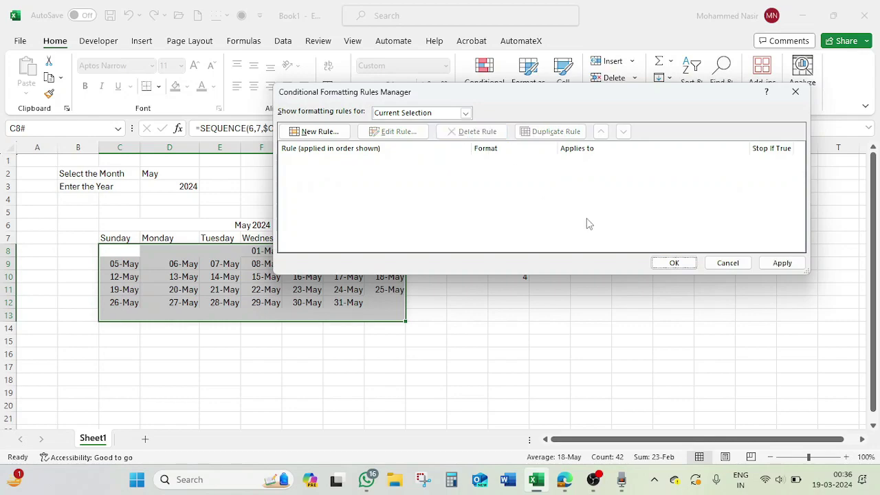
left_click(783, 262)
left_click(673, 263)
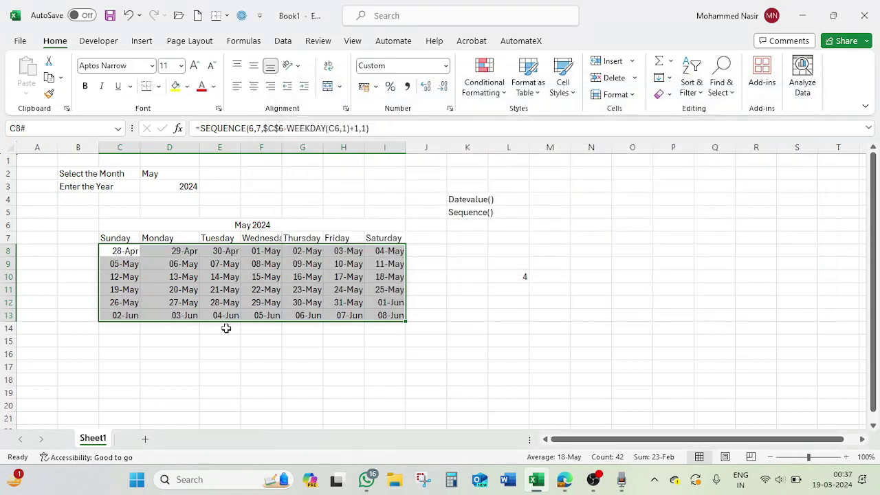
Compare the SEQUENCE formula in C8 with the May 2024 title formula in C6, then reselect C8:I13
left_click(217, 378)
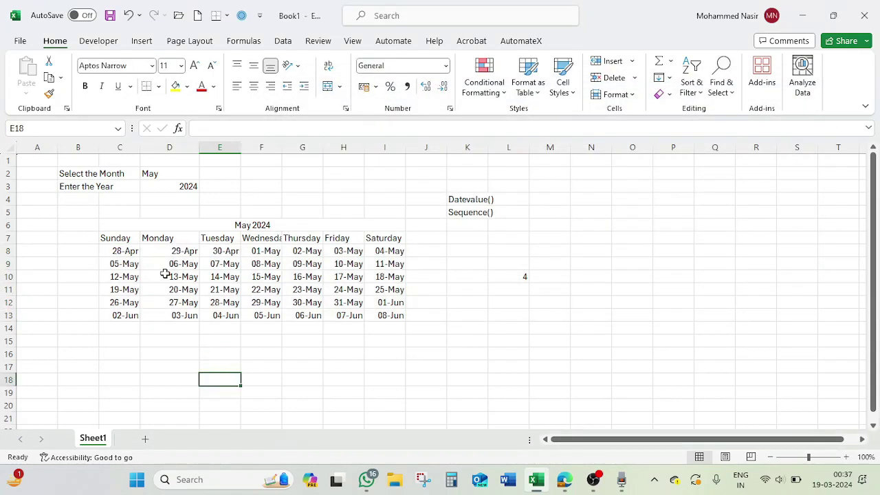
left_click(122, 251)
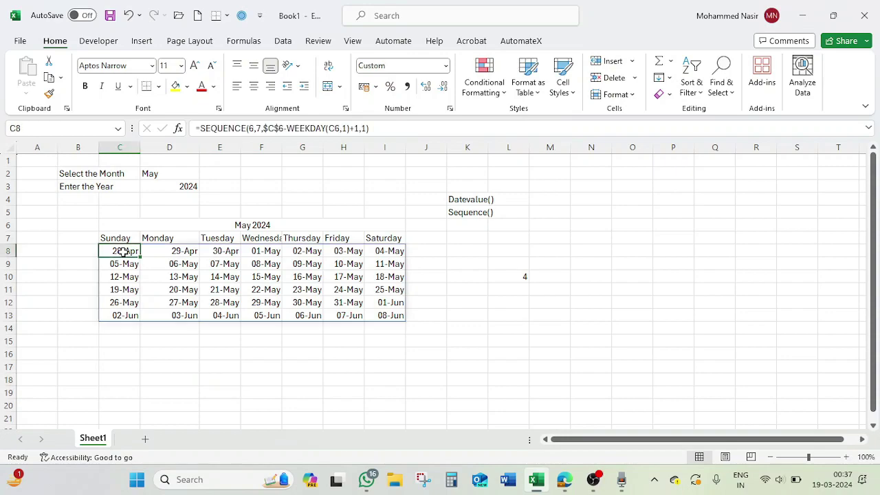
left_click(257, 224)
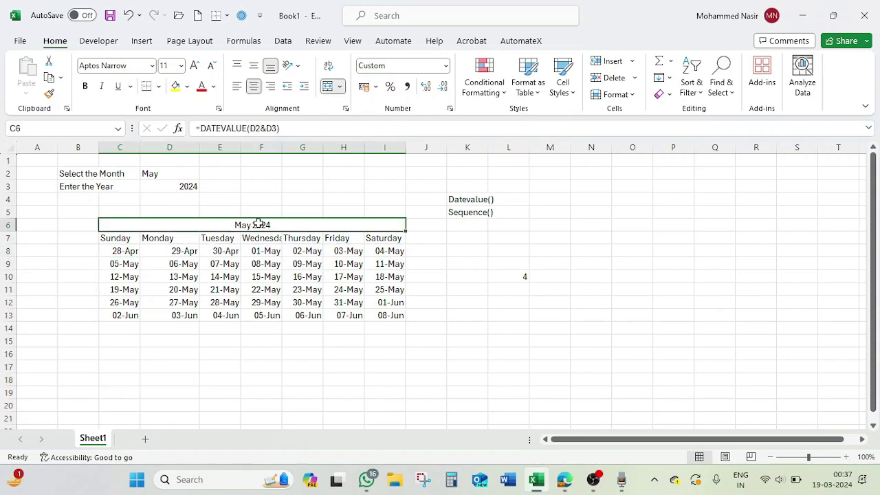
left_click(120, 252)
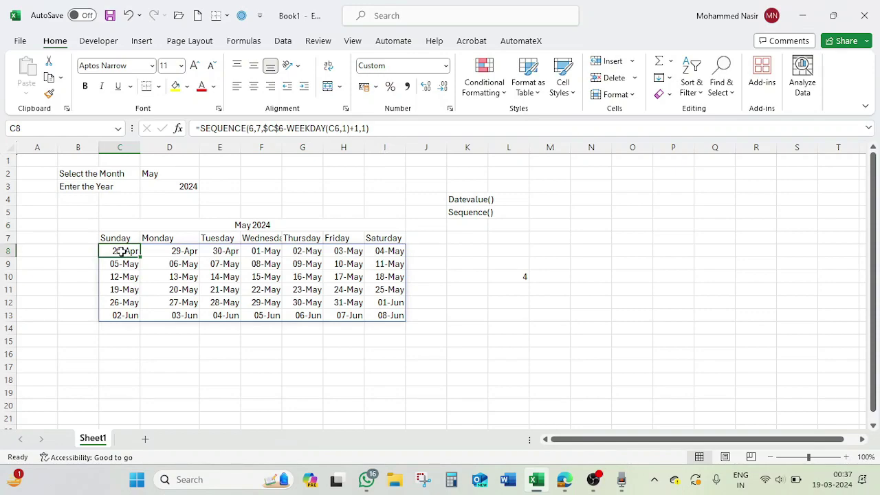
left_click(251, 226)
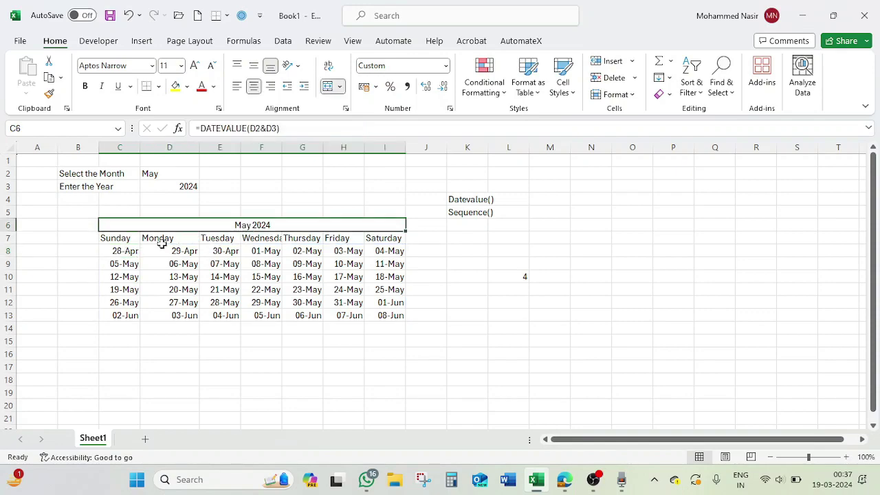
left_click(124, 252)
left_click(256, 227)
left_click(189, 315)
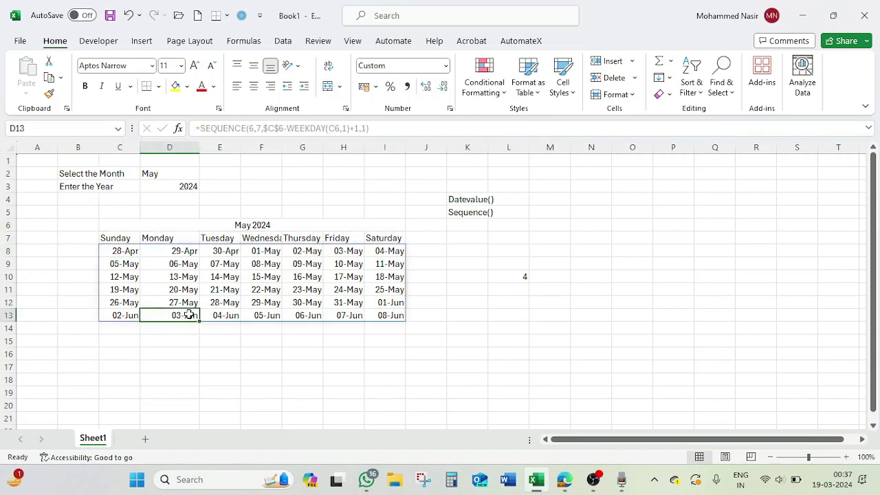
left_click(260, 226)
left_click(269, 251)
left_click(251, 227)
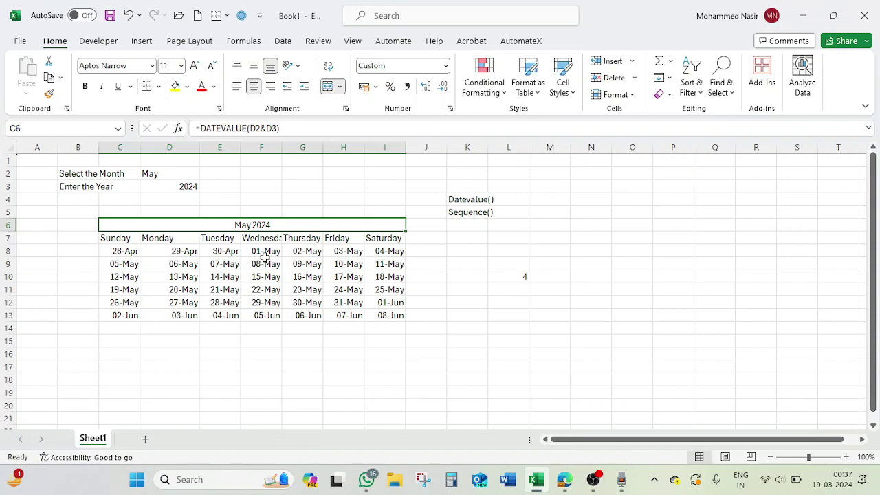
left_click_drag(118, 251, 387, 314)
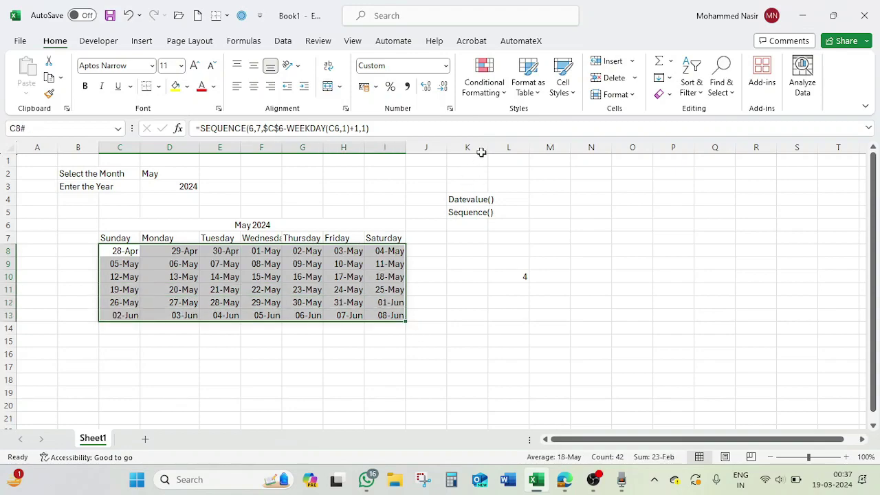
Start a new formula-based rule on the grid: =MONTH(C8)<>MONTH($C$6)
left_click(485, 84)
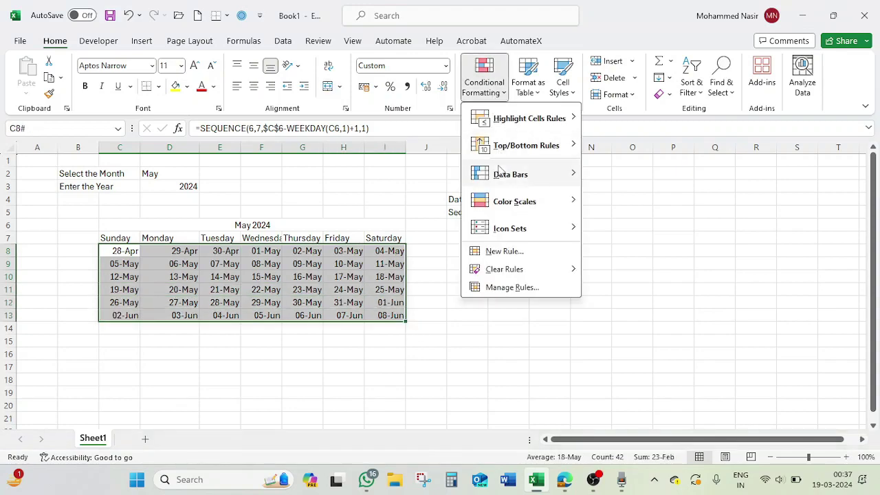
left_click(505, 250)
left_click(442, 150)
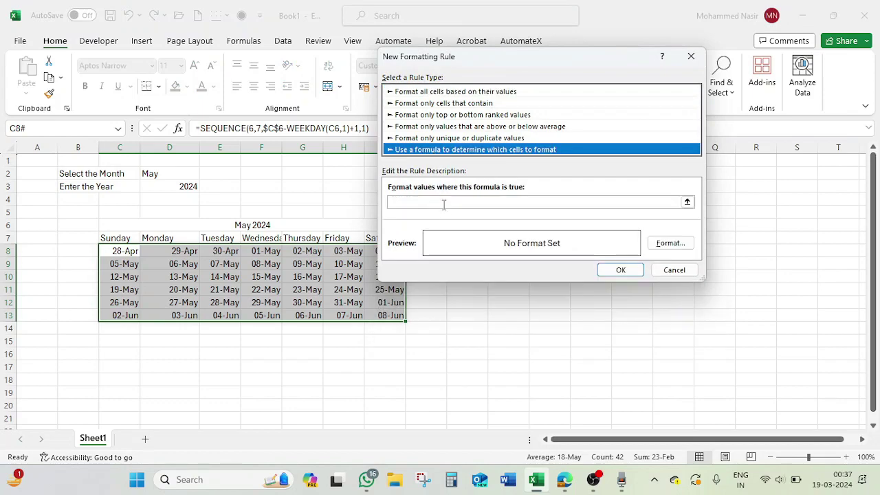
left_click(440, 201)
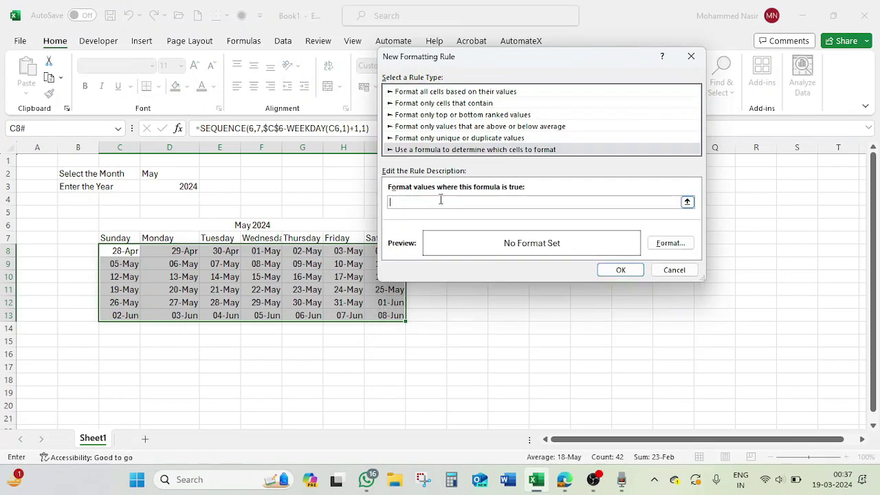
type("=month(")
type("(")
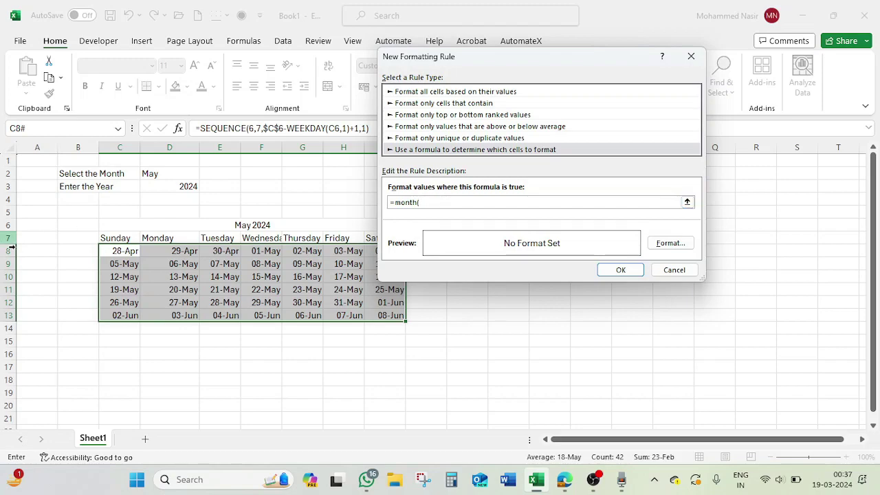
left_click(118, 251)
key("BackSpace")
key("BackSpace")
key("BackSpace")
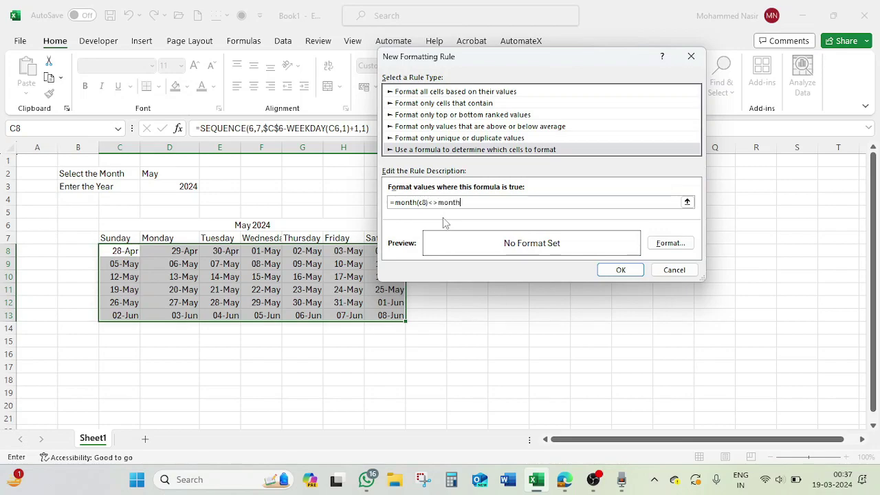
left_click(256, 227)
type(")")
Give the rule a white fill and white font, then apply it to hide April and June dates
left_click(670, 244)
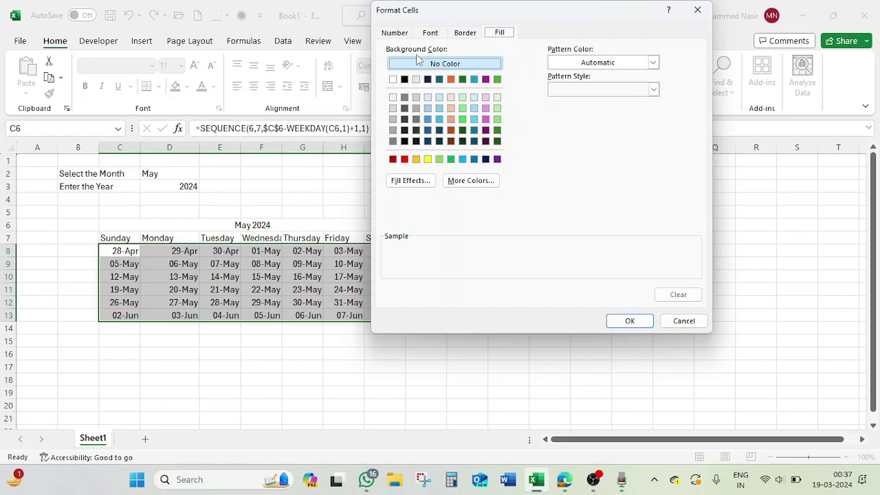
left_click(393, 80)
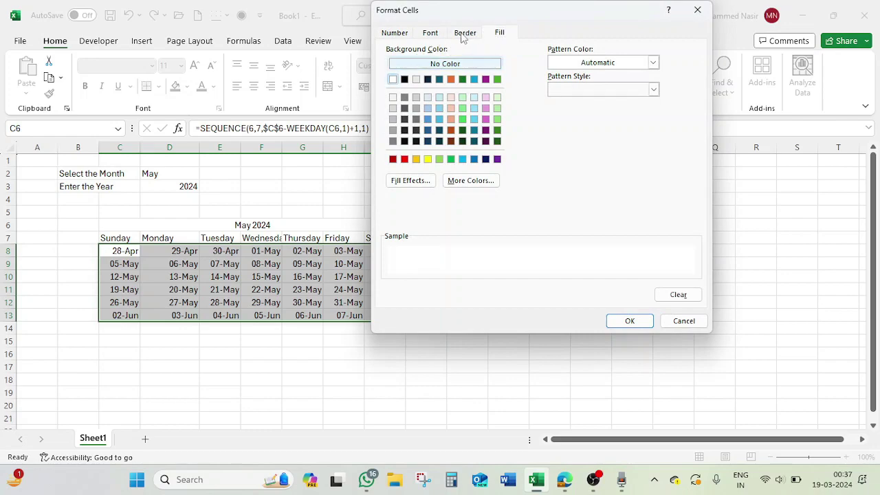
left_click(430, 33)
left_click(629, 139)
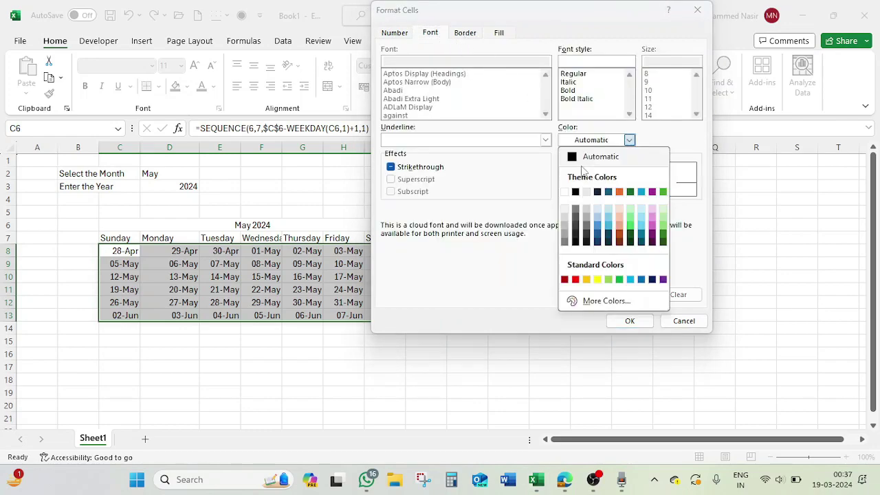
left_click(565, 192)
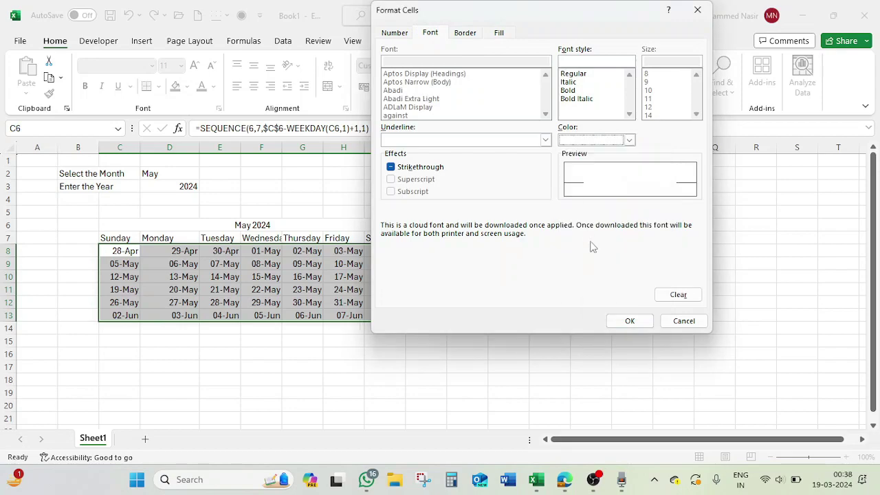
left_click(628, 321)
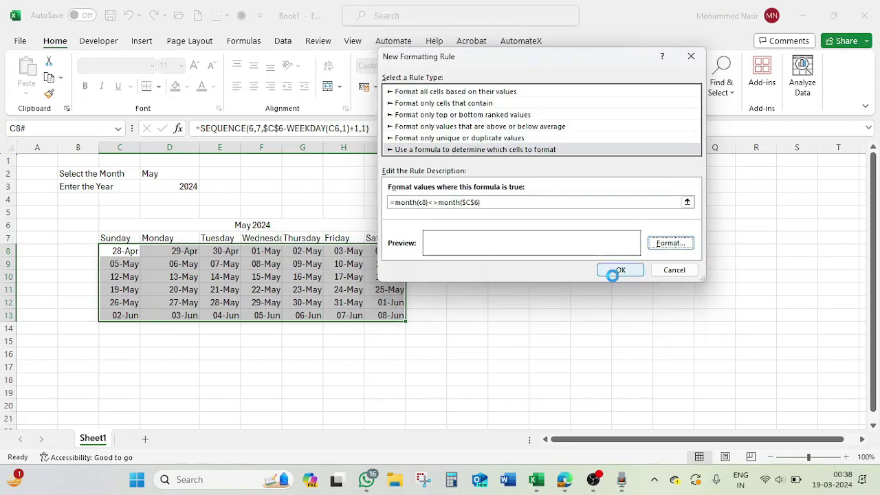
left_click(612, 275)
left_click(273, 357)
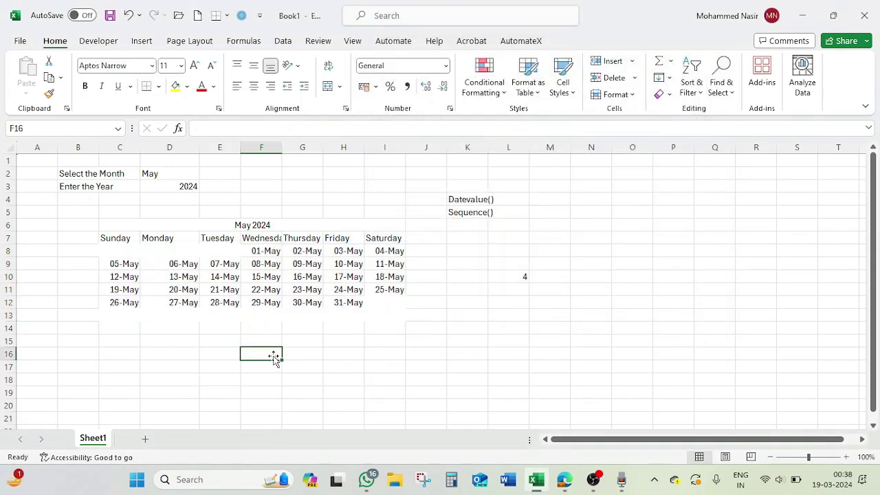
Change C8:I13's custom format back to dd and centre the day numbers
left_click_drag(118, 252, 385, 311)
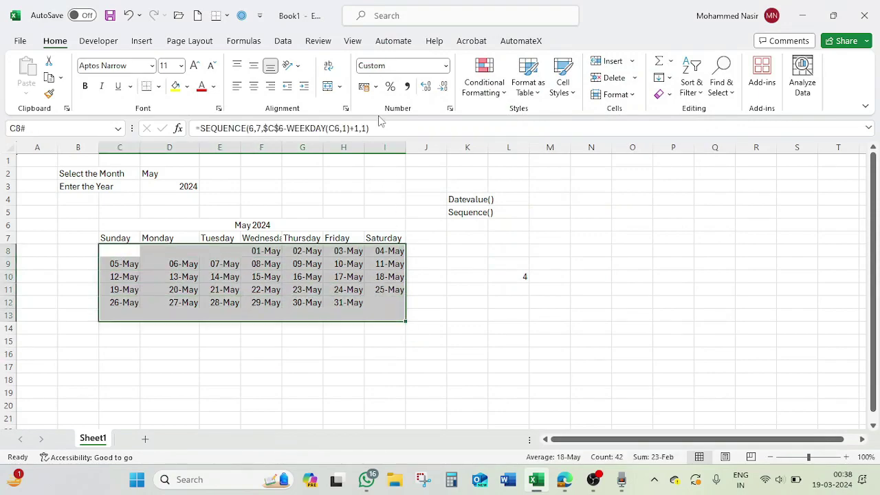
key("ctrl+1")
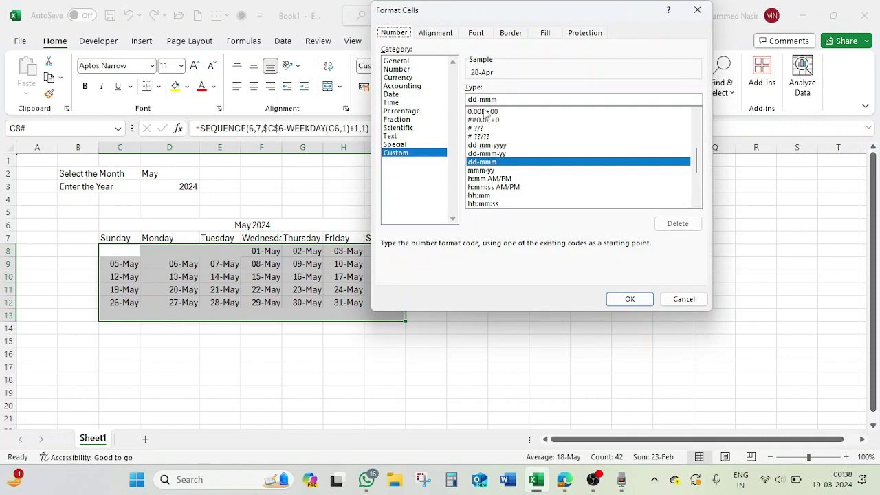
left_click(501, 99)
key("BackSpace")
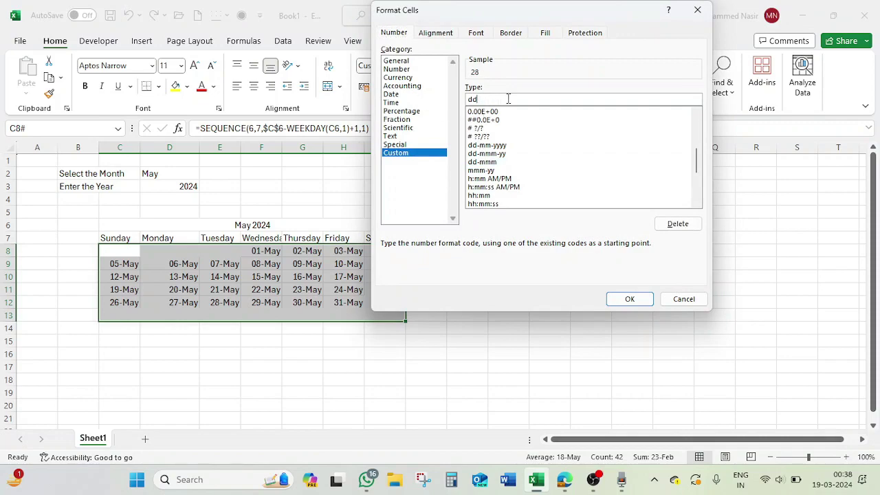
left_click(628, 298)
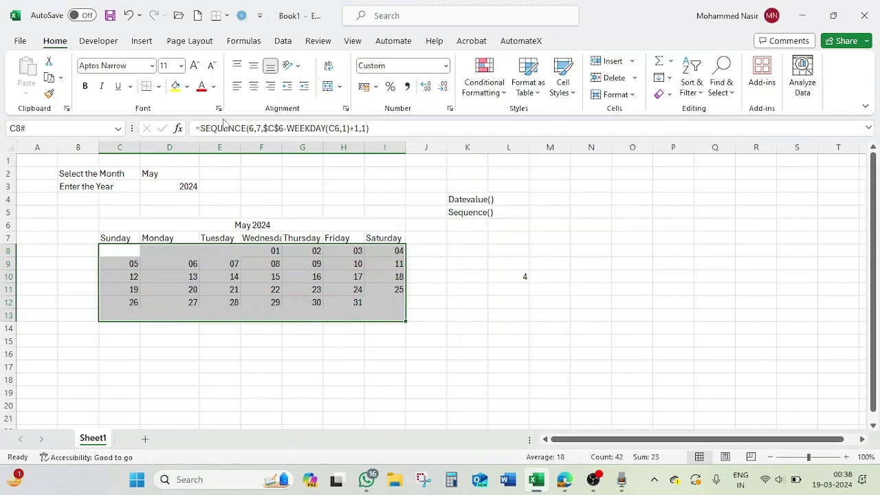
left_click(253, 86)
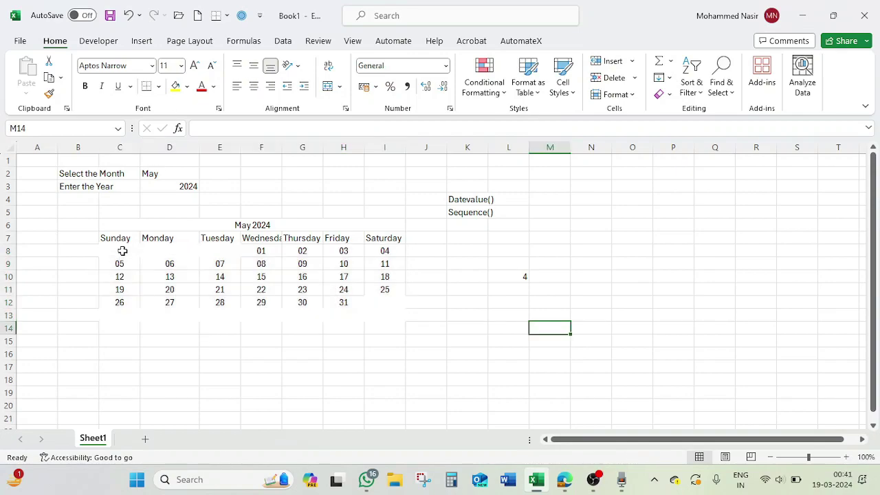
left_click_drag(121, 250, 116, 320)
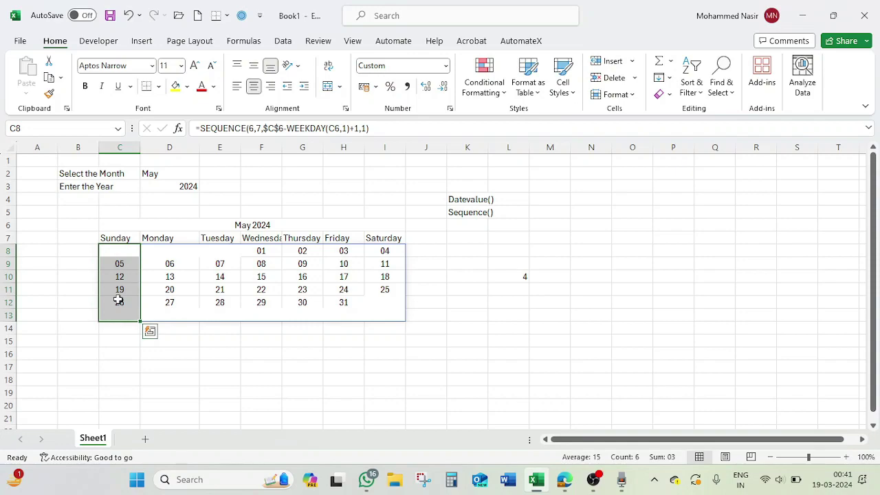
Start a formula-based conditional rule =$C$7="Sunday" for the Sunday dates C8:C13
left_click(194, 281)
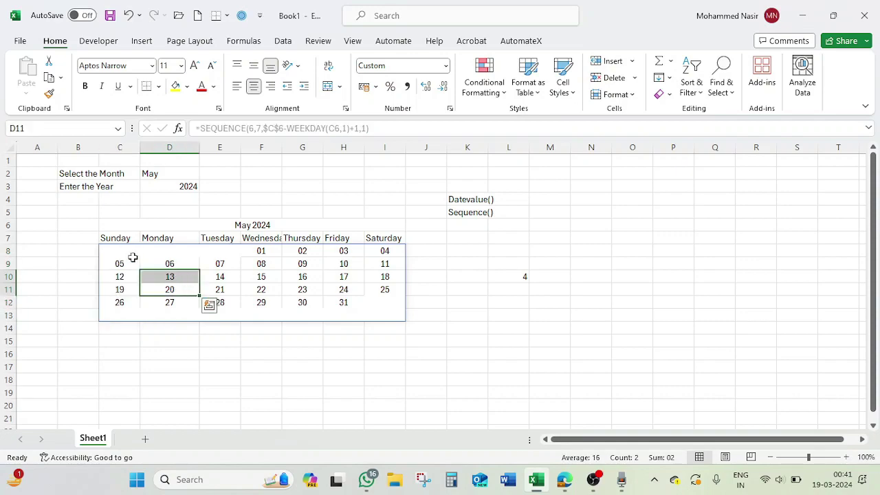
left_click_drag(118, 250, 117, 314)
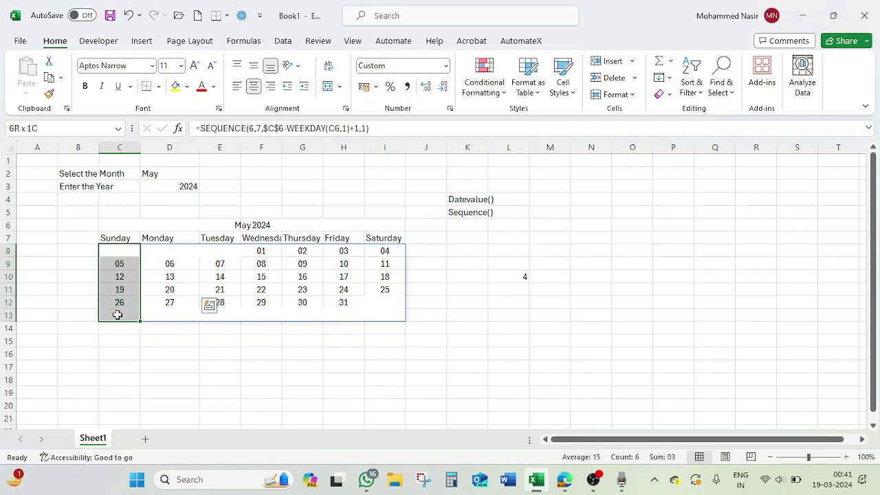
left_click(484, 82)
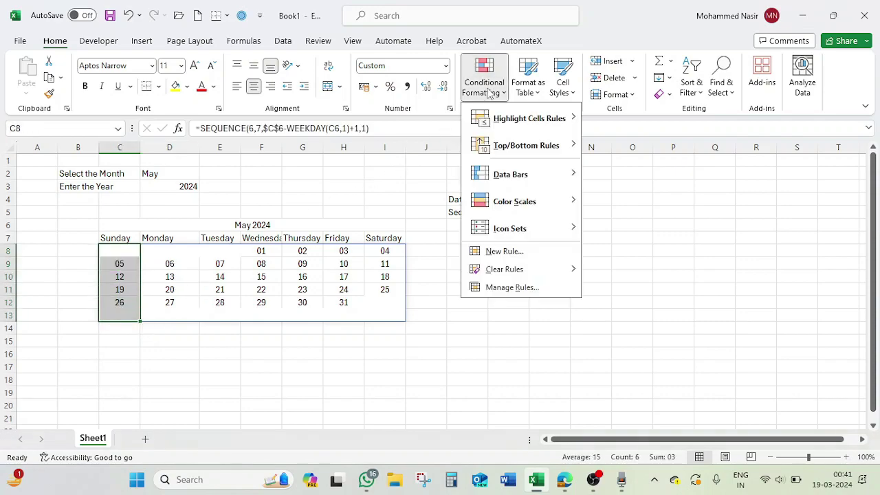
left_click(512, 251)
left_click(457, 135)
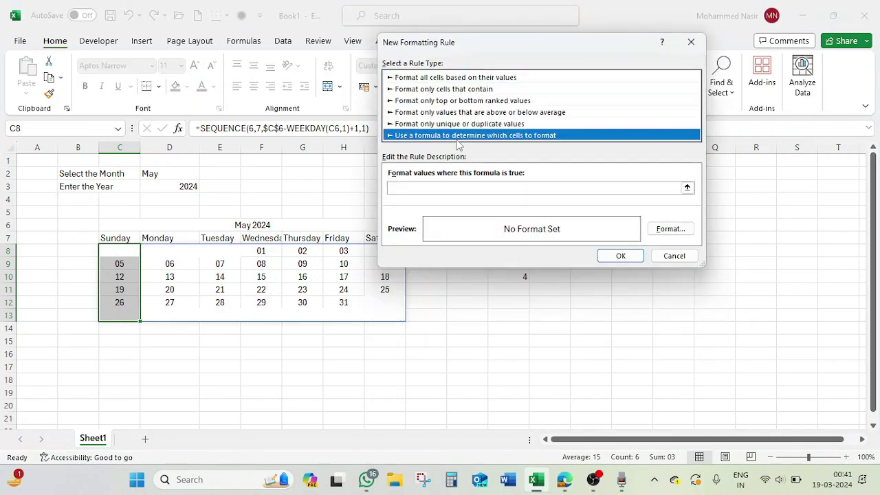
left_click(433, 188)
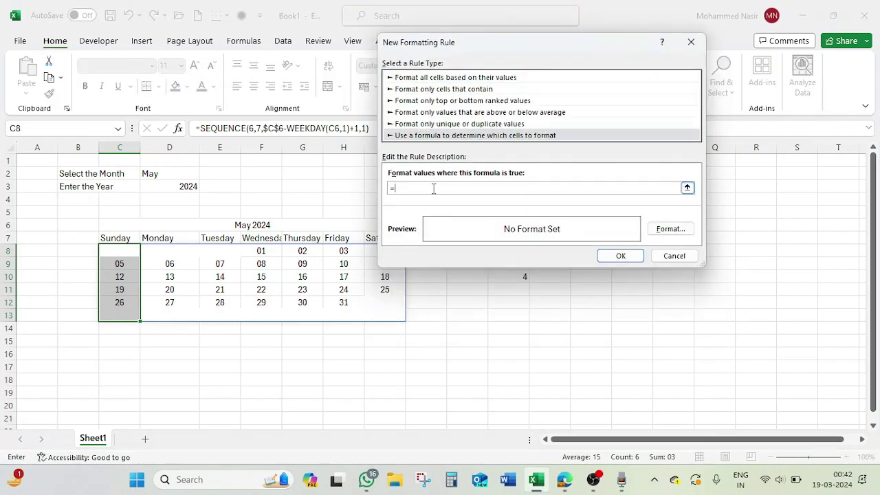
left_click(118, 238)
type("=\"Sunday")
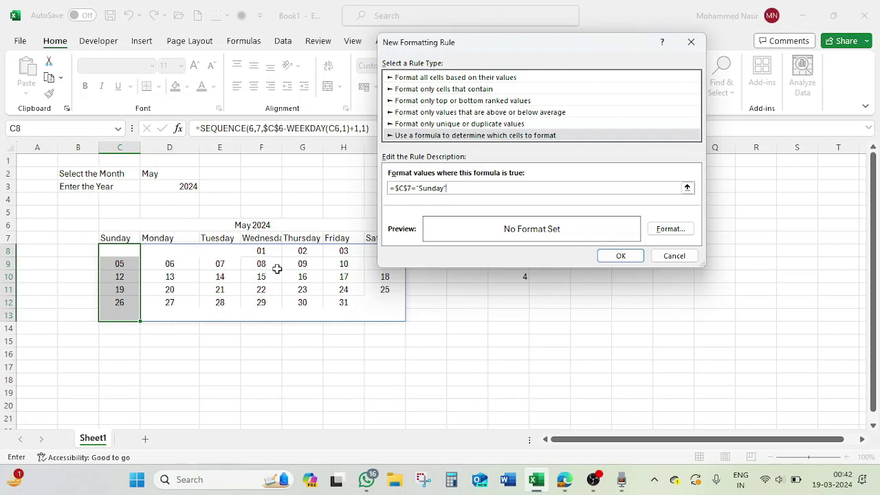
Format the rule's matching dates bold dark red and save the rule
left_click(665, 228)
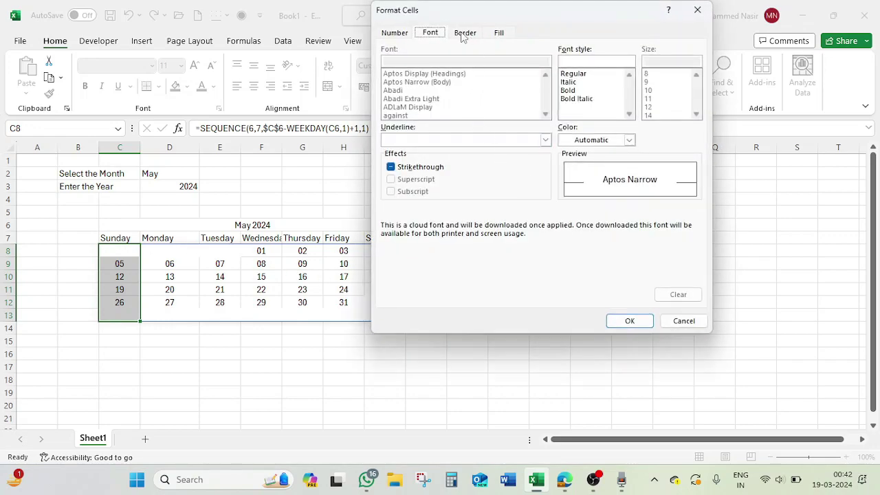
left_click(629, 140)
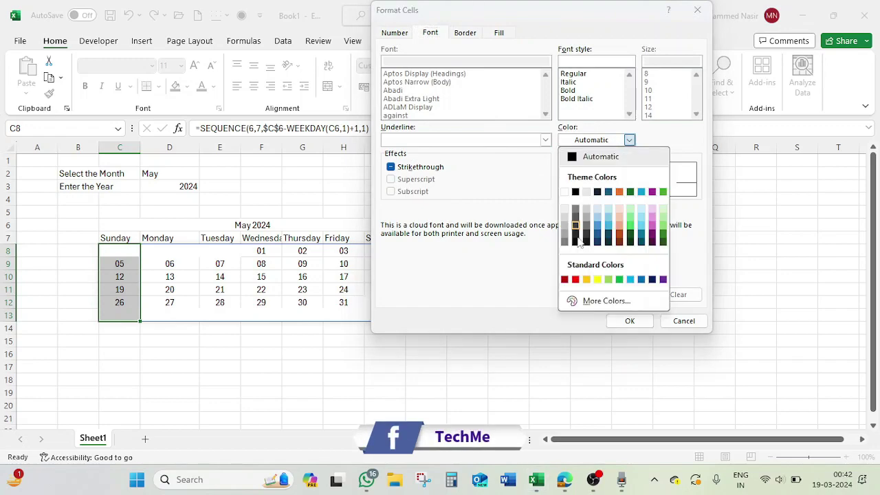
left_click(564, 279)
left_click(577, 91)
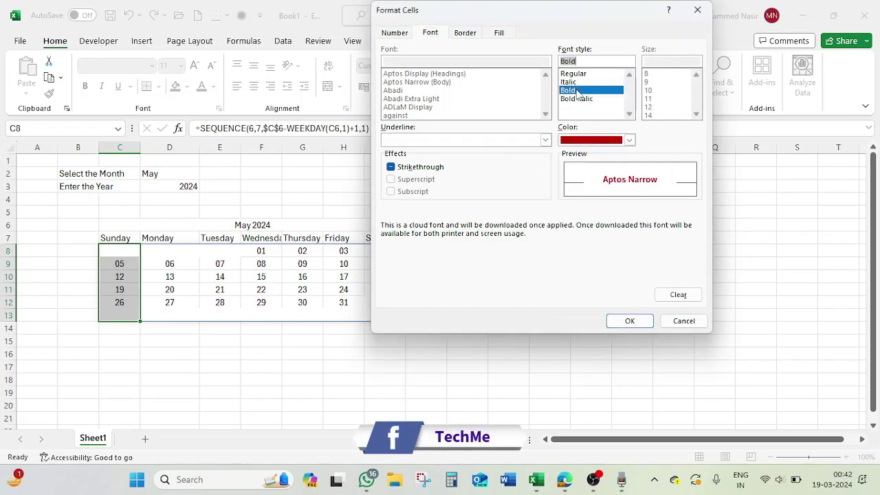
left_click(636, 321)
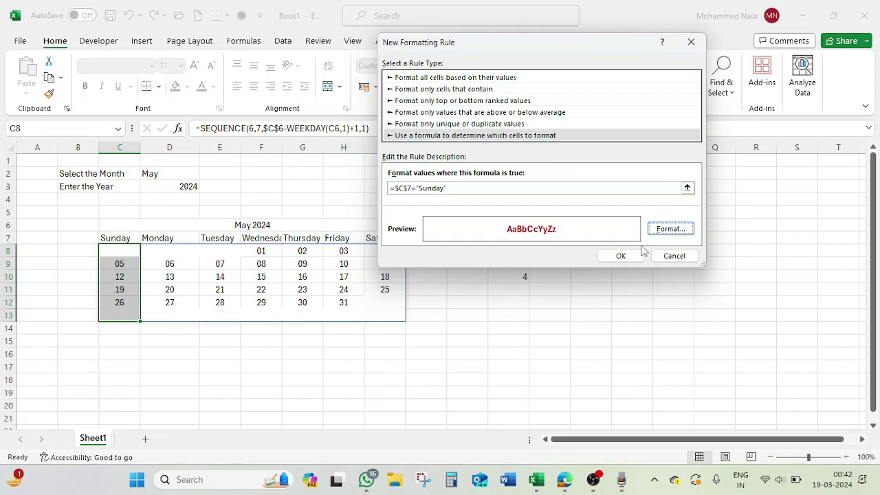
left_click(622, 255)
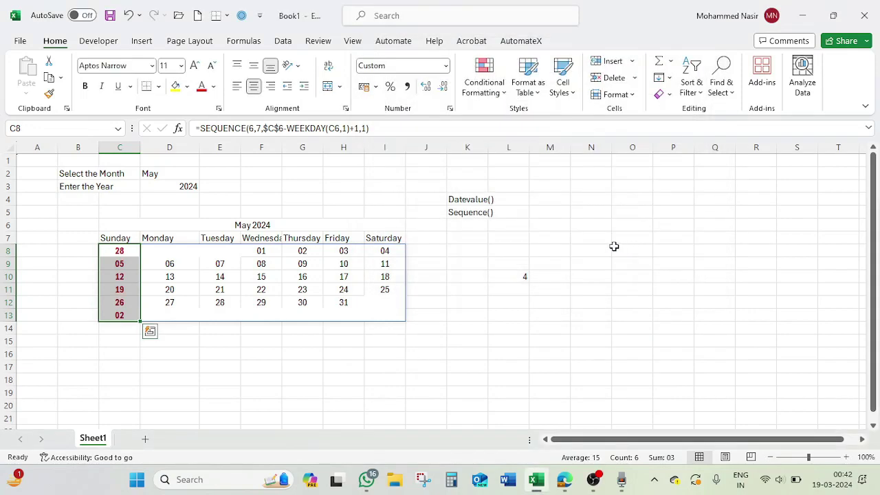
Inspect the extra dates in C8 and C13 against the blank cell D8
left_click(127, 251)
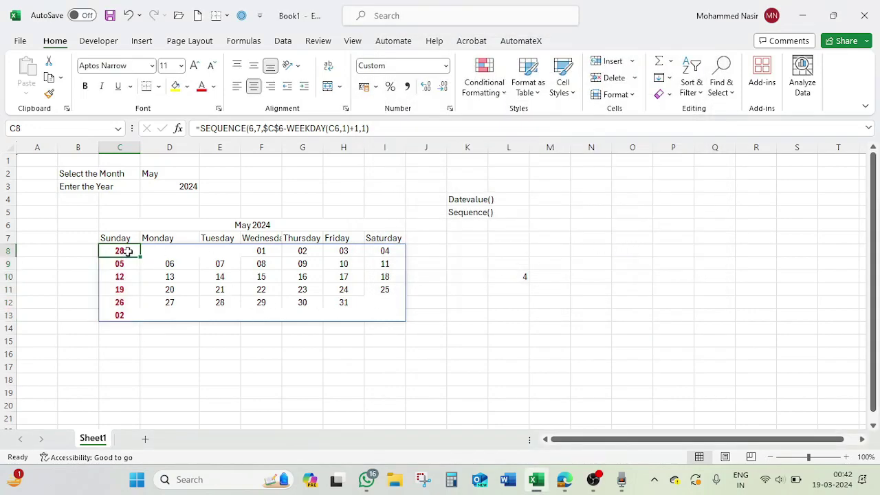
left_click(129, 314)
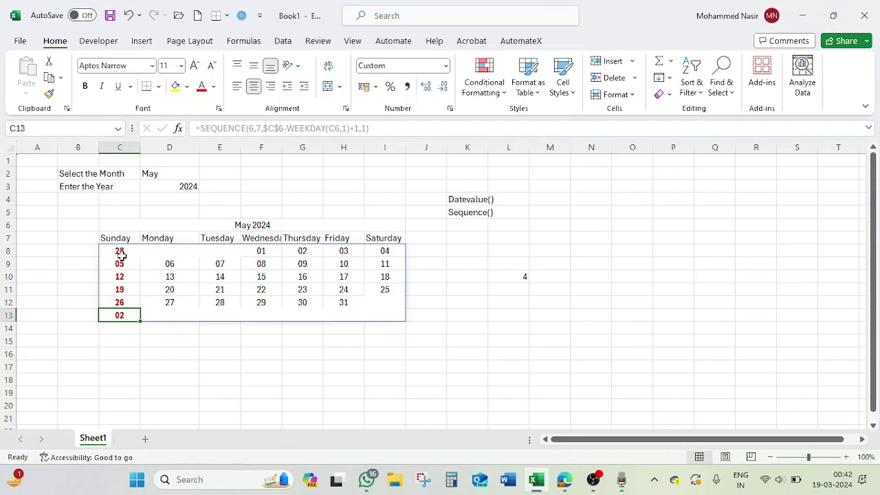
left_click(193, 253)
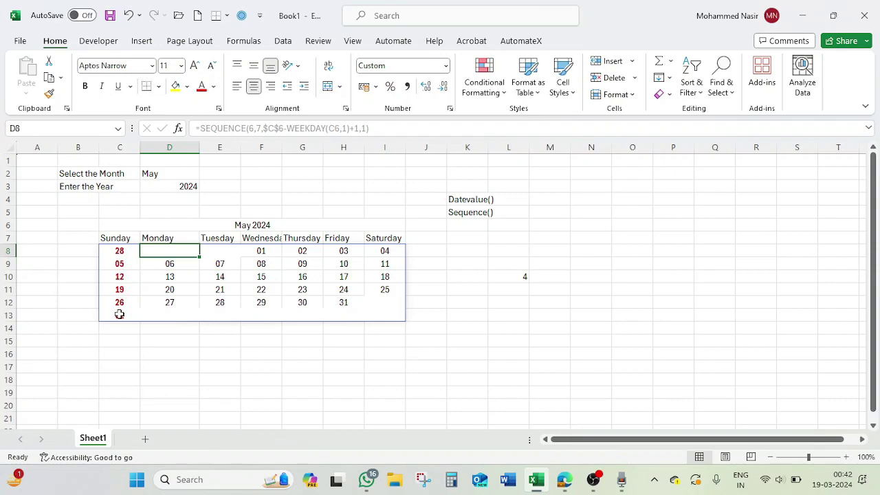
Move the Sunday rule below the month rule, tick Stop If True, and apply
left_click(123, 253)
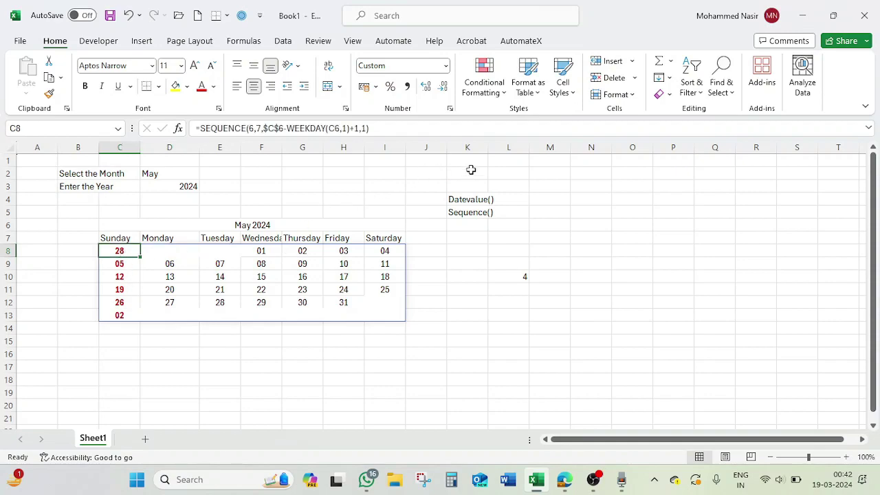
left_click(494, 90)
left_click(501, 289)
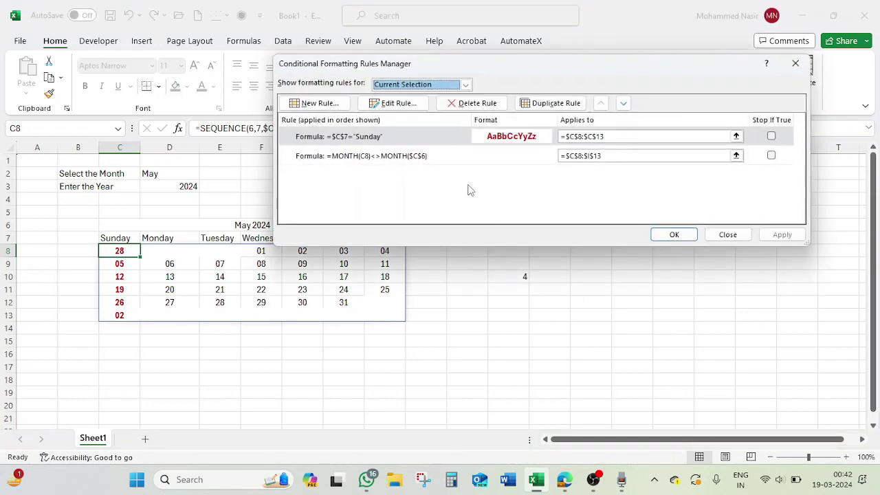
left_click(369, 137)
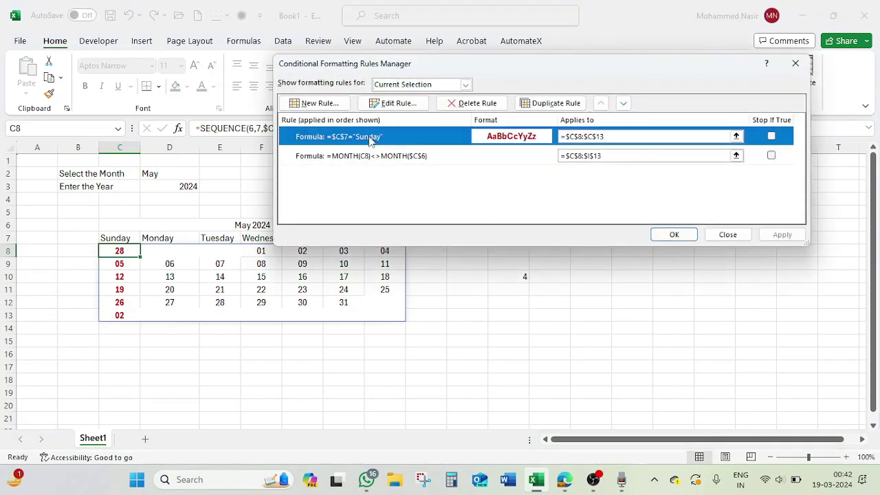
left_click(623, 103)
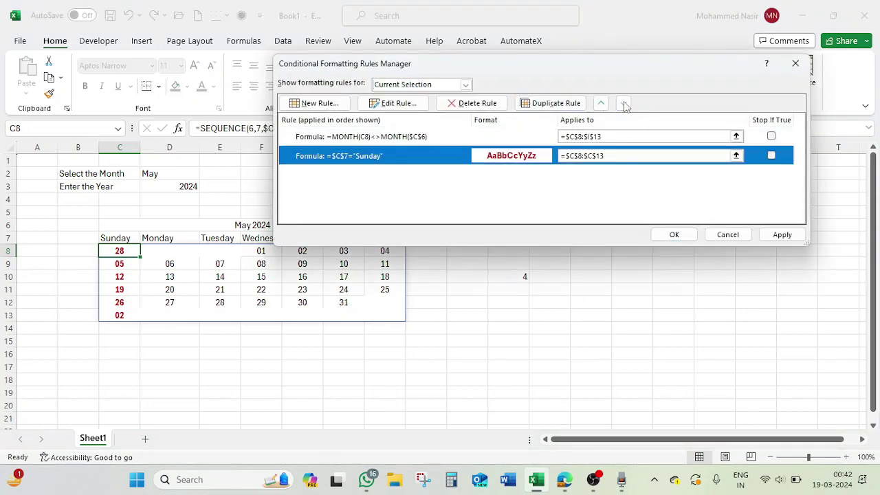
left_click(771, 155)
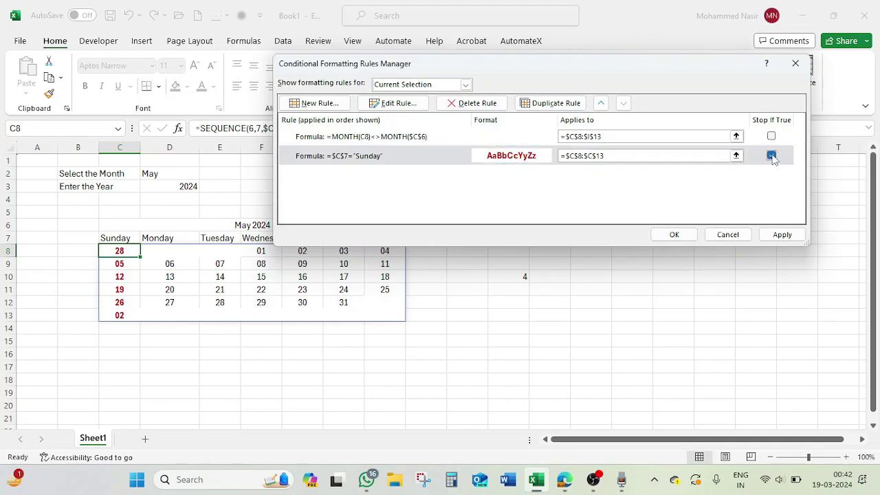
left_click(782, 234)
left_click(674, 234)
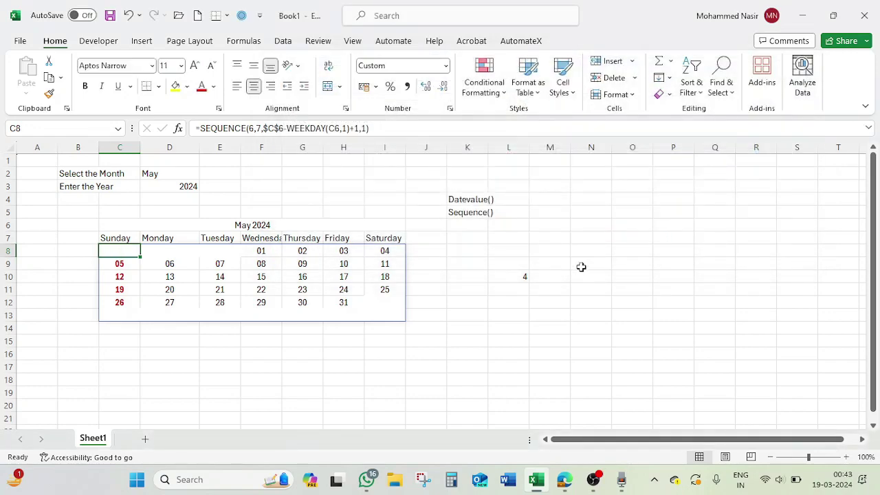
left_click(171, 348)
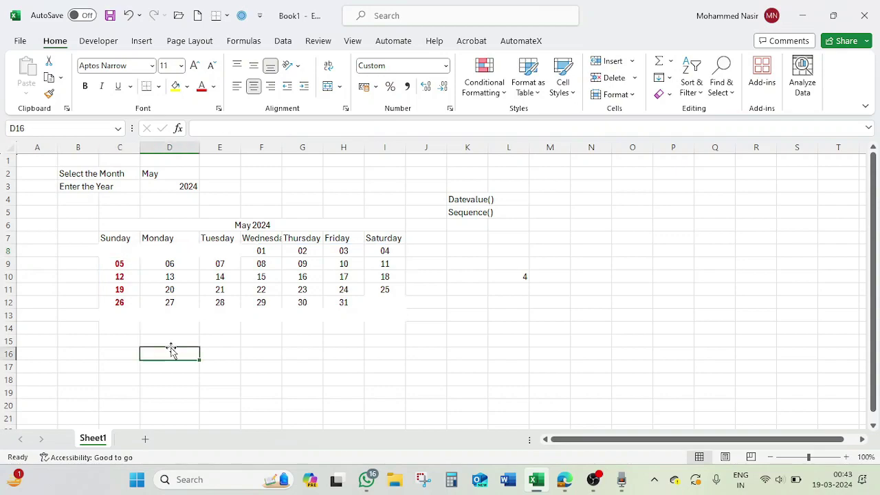
Cycle the D2 month dropdown through August, April and December, settling on March
left_click(180, 174)
left_click(205, 173)
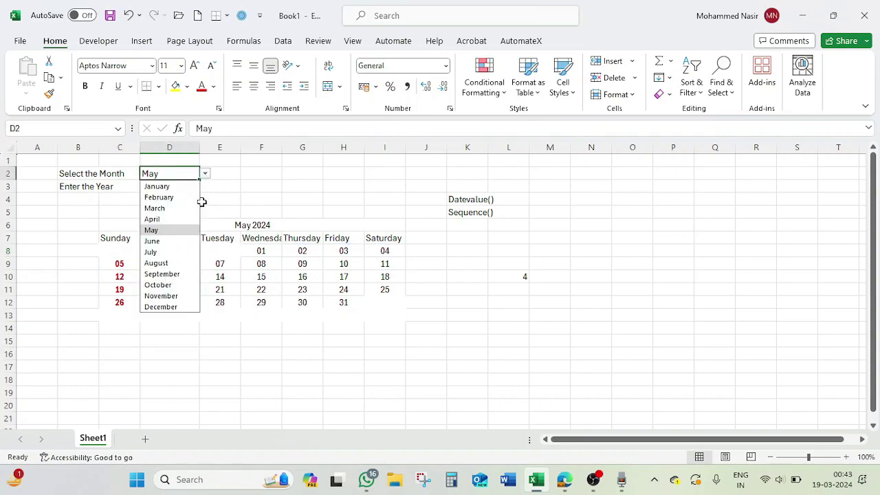
left_click(162, 263)
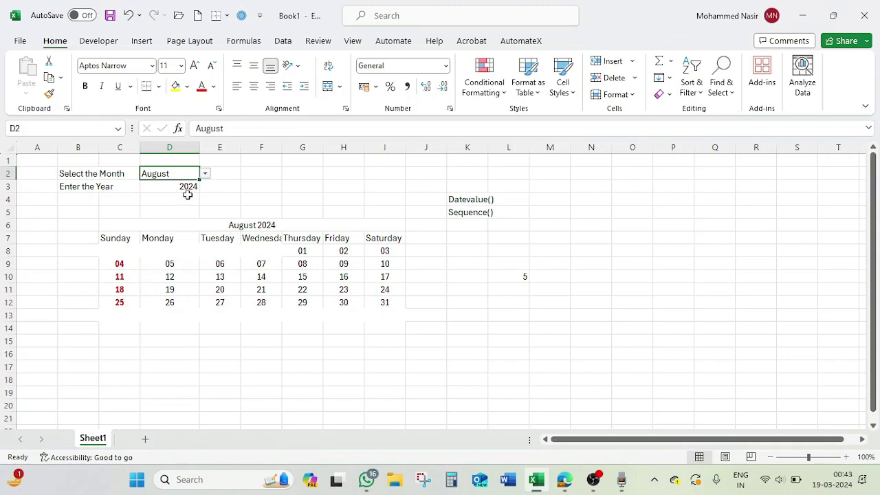
left_click(205, 174)
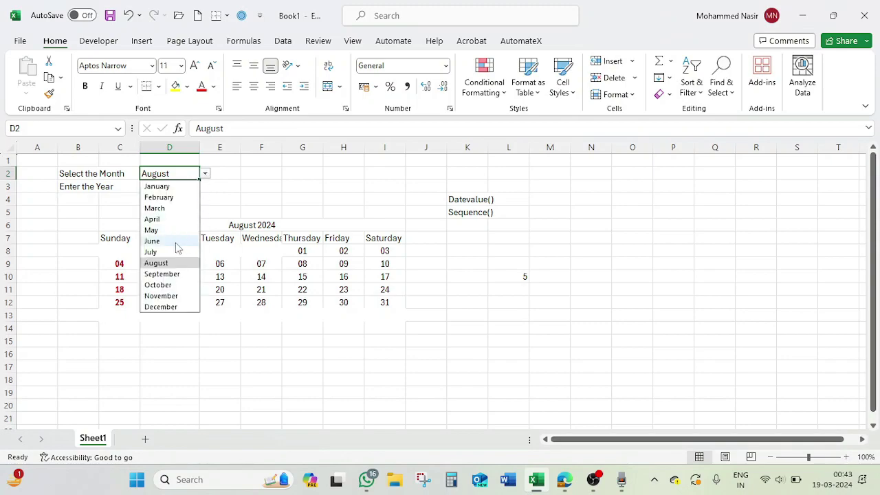
left_click(166, 219)
left_click(205, 174)
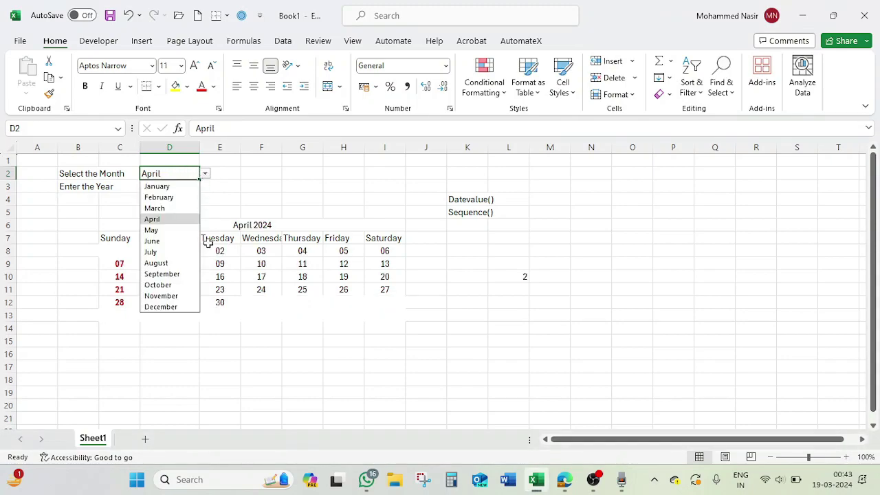
left_click(174, 308)
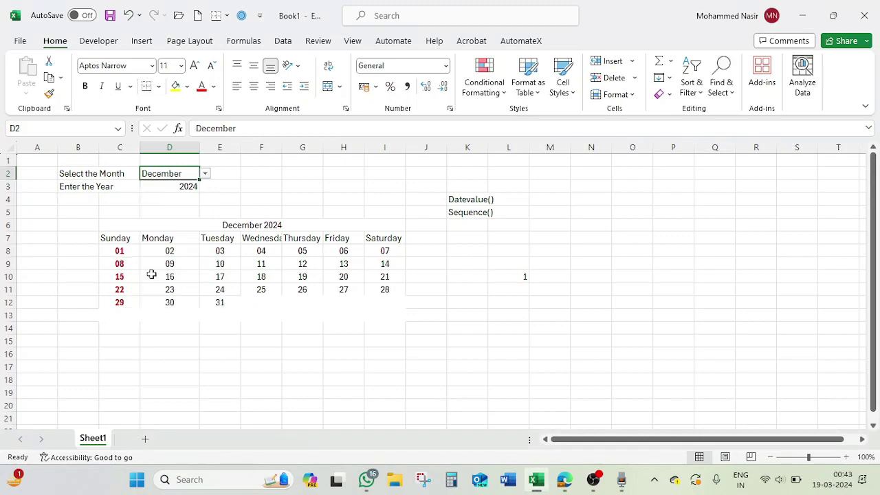
left_click(206, 174)
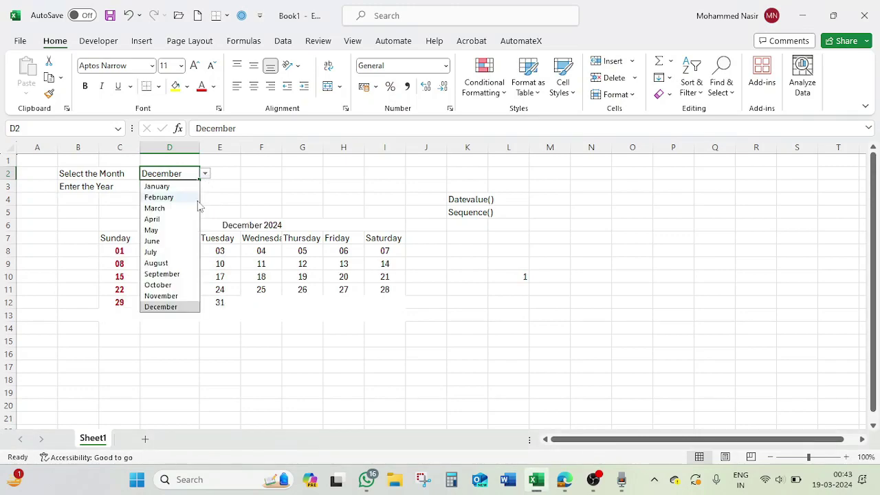
left_click(176, 206)
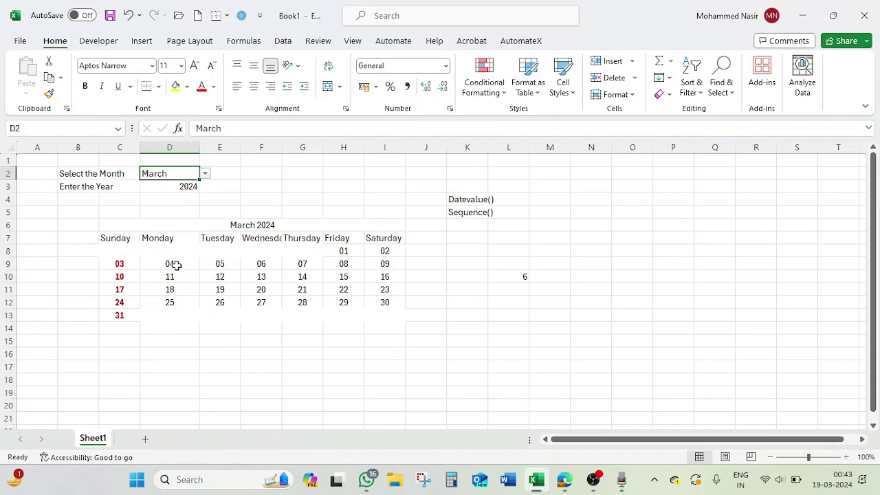
left_click(223, 178)
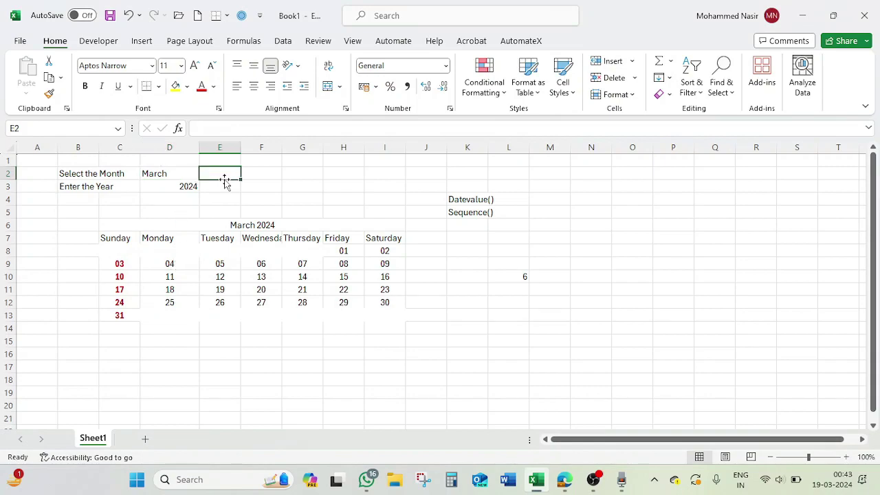
left_click(125, 225)
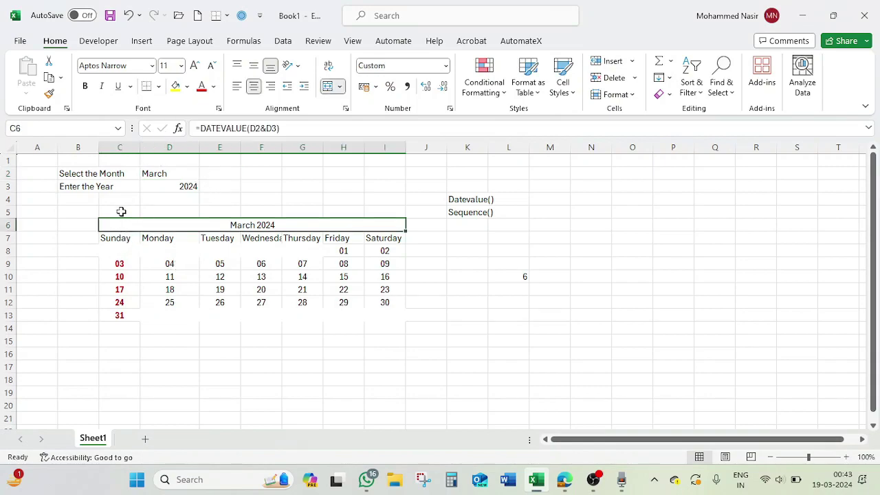
Make the March 2024 title bold, 20-point ADLaM Display
left_click(85, 86)
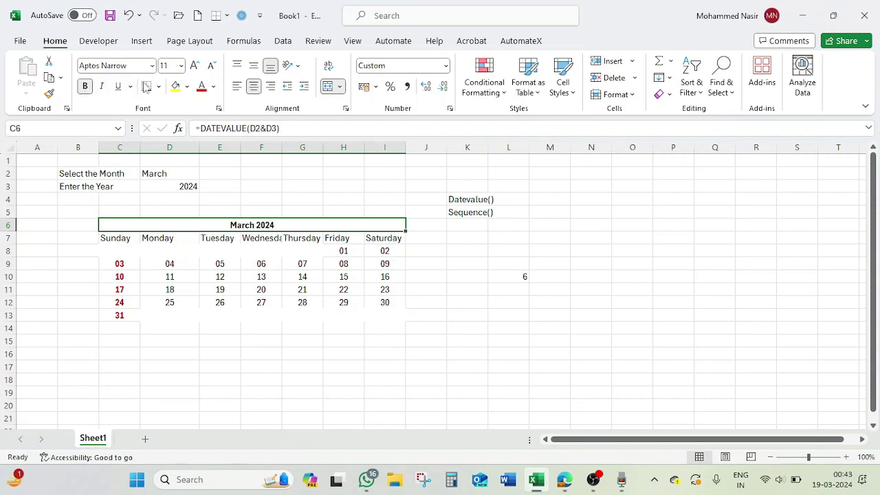
left_click(181, 65)
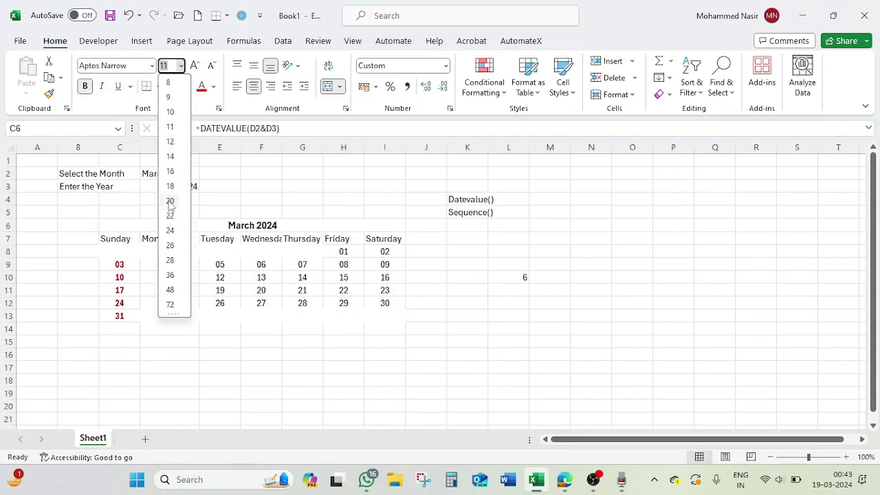
left_click(167, 200)
left_click(152, 66)
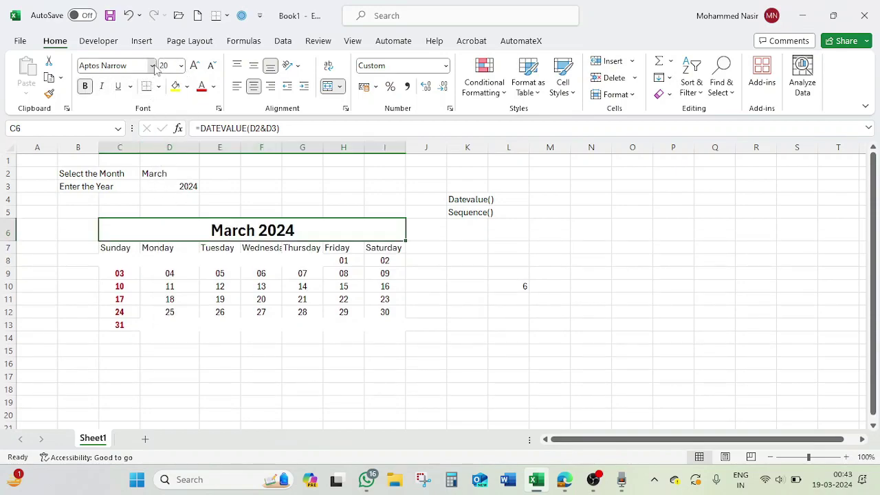
left_click(125, 195)
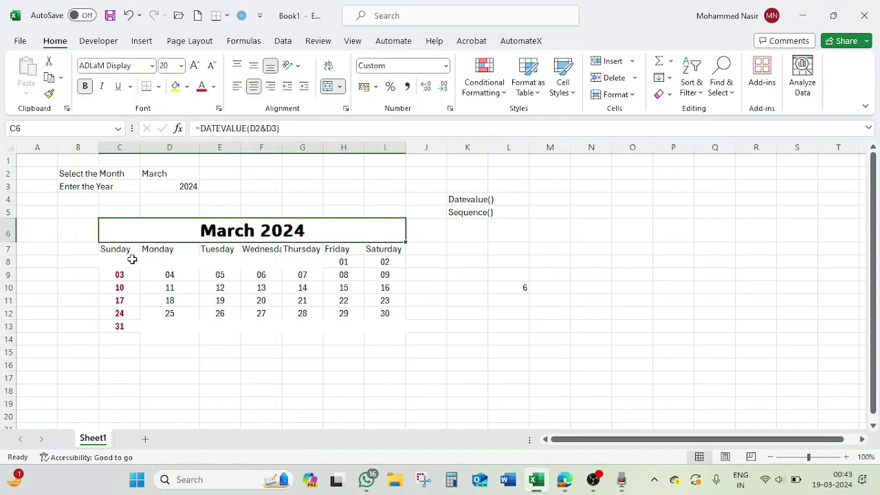
left_click_drag(118, 250, 387, 331)
left_click(180, 67)
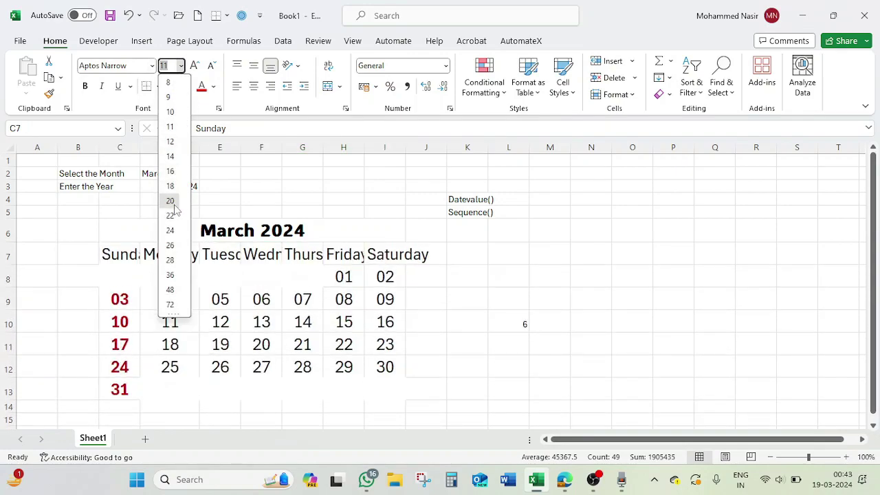
Set the weekday and date grid C7:I13 to 20-point ADLaM Display
left_click(174, 204)
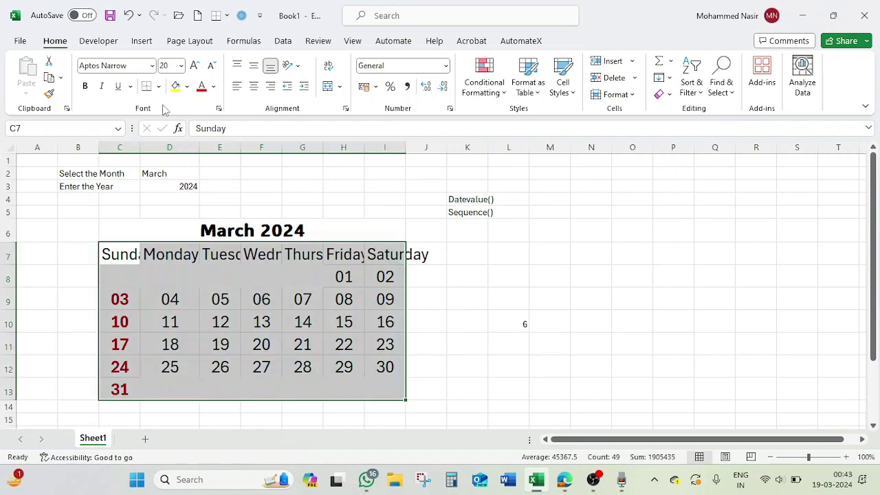
left_click(152, 66)
left_click(123, 198)
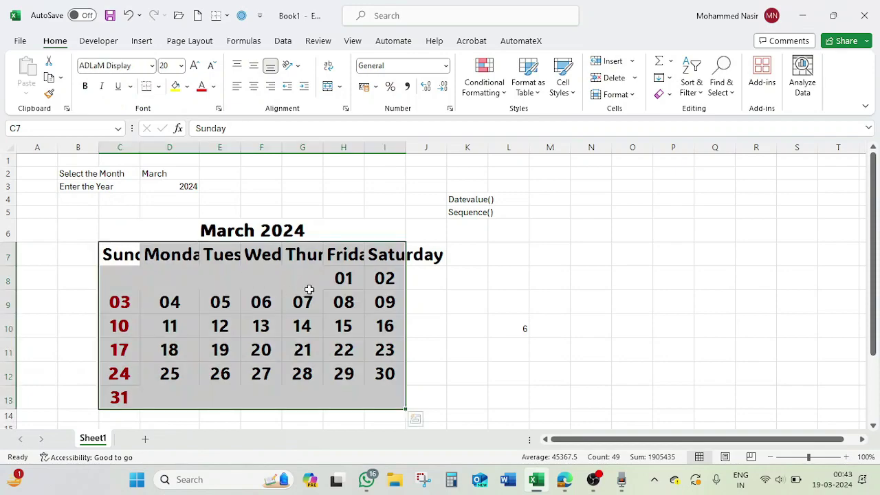
left_click(319, 278)
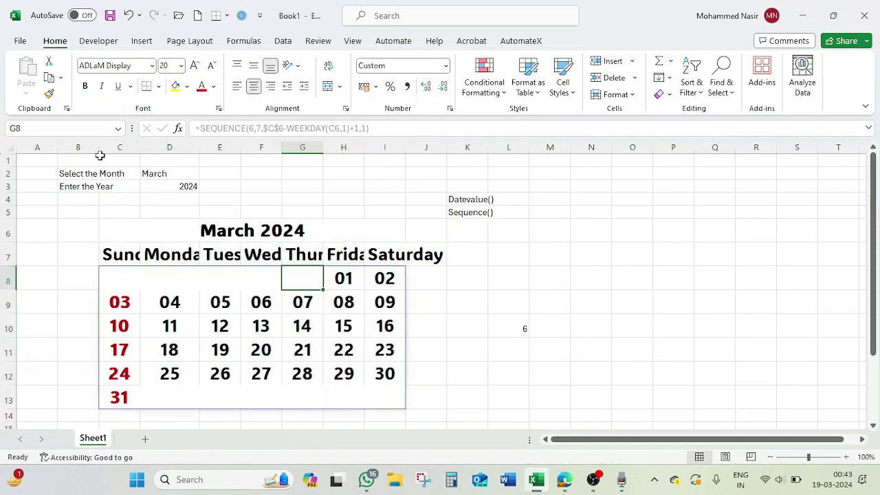
Autofit every column on the sheet to its contents
left_click(9, 147)
double_click(198, 147)
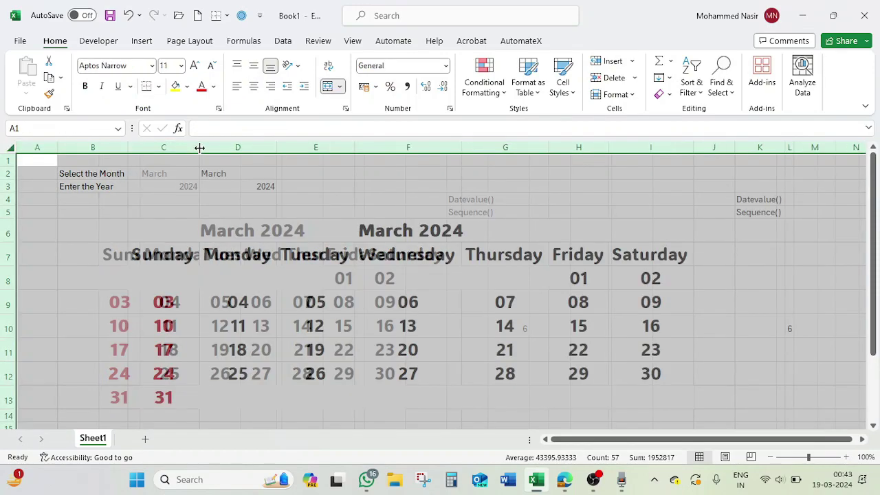
left_click(409, 284)
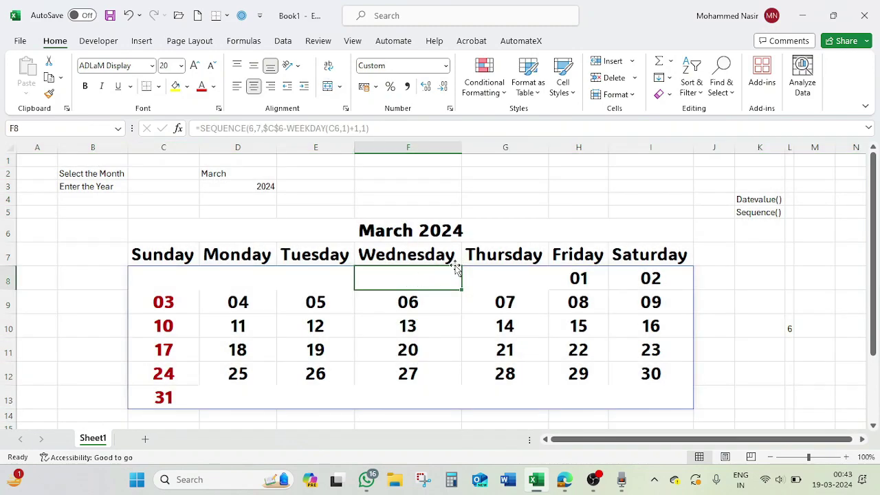
Centre the month and year inputs in D2:D3
left_click(234, 172)
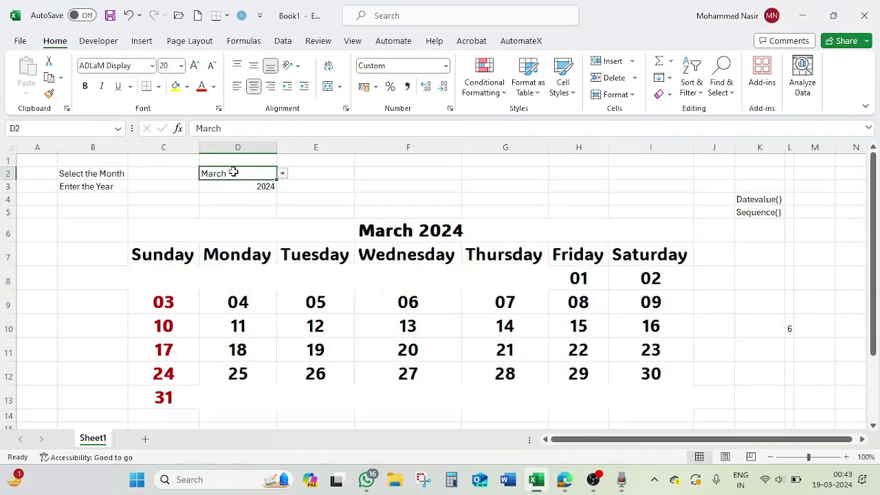
left_click_drag(233, 173, 235, 183)
key("ctrl+z")
key("ctrl+z")
key("ctrl+z")
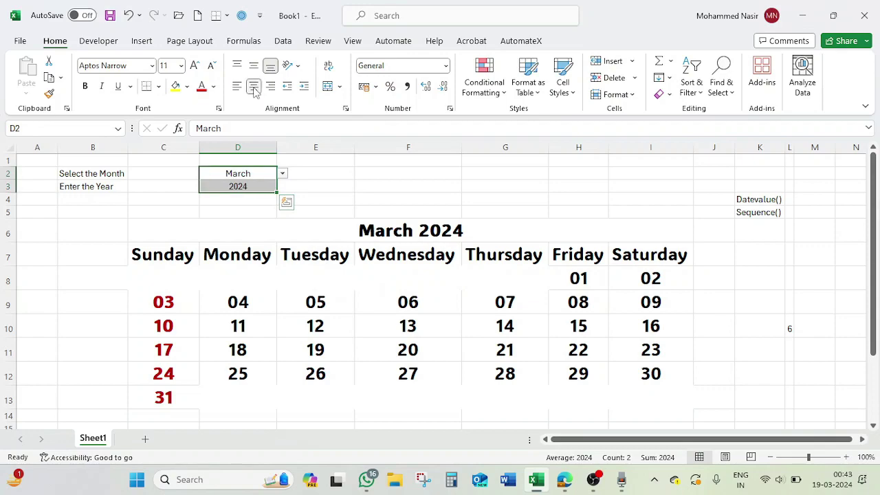
left_click(115, 186)
left_click(82, 173)
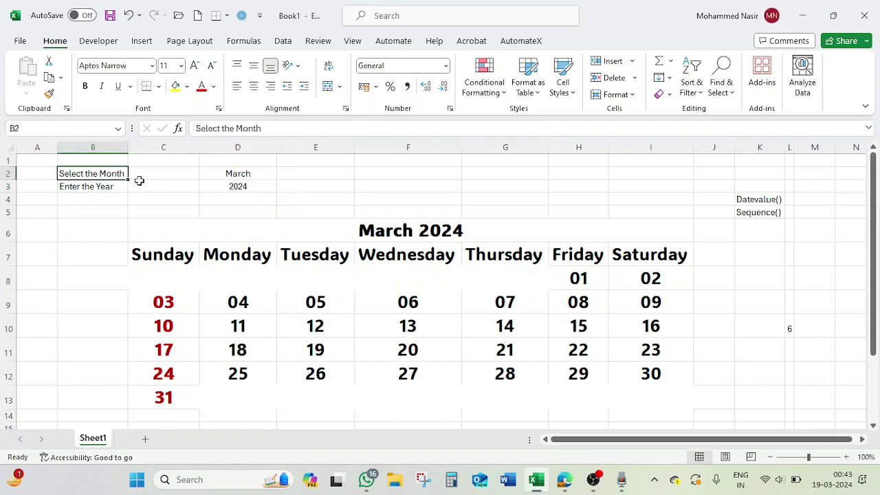
Give the input block B2:D3 a thick outline, 14-point ADLaM Display text and green fill
left_click(235, 183, "shift")
left_click(158, 86)
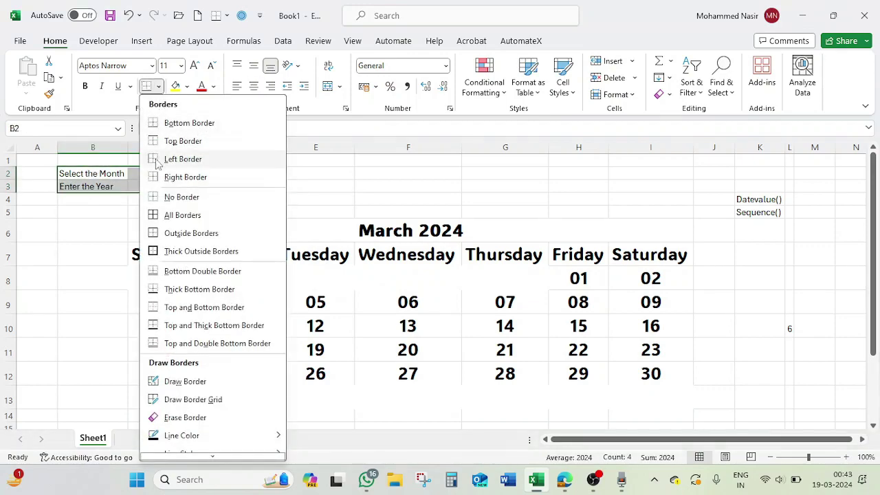
left_click(154, 249)
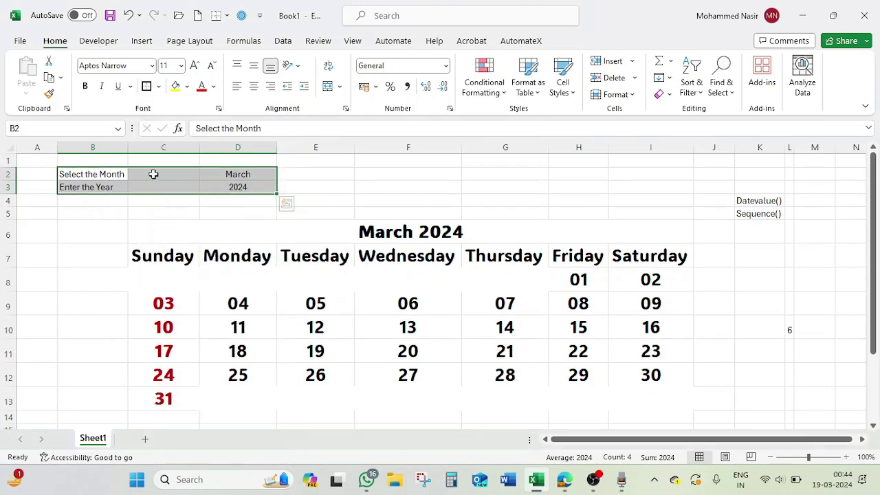
left_click(181, 65)
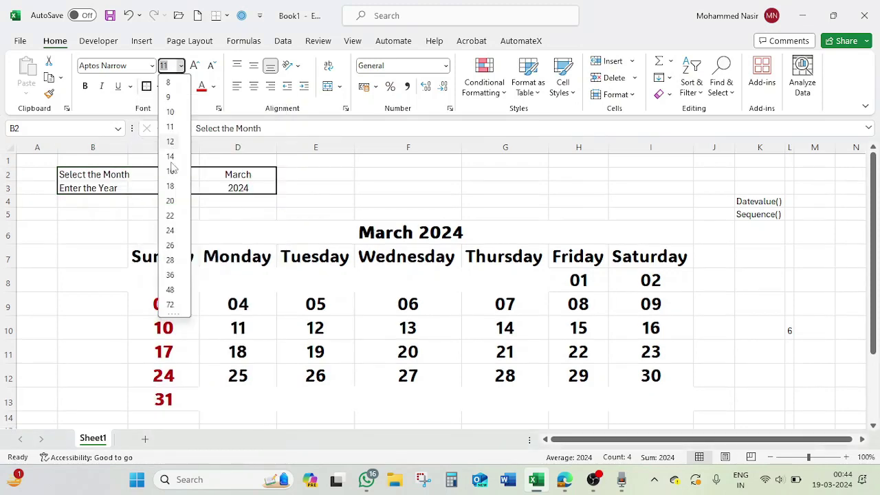
left_click(171, 157)
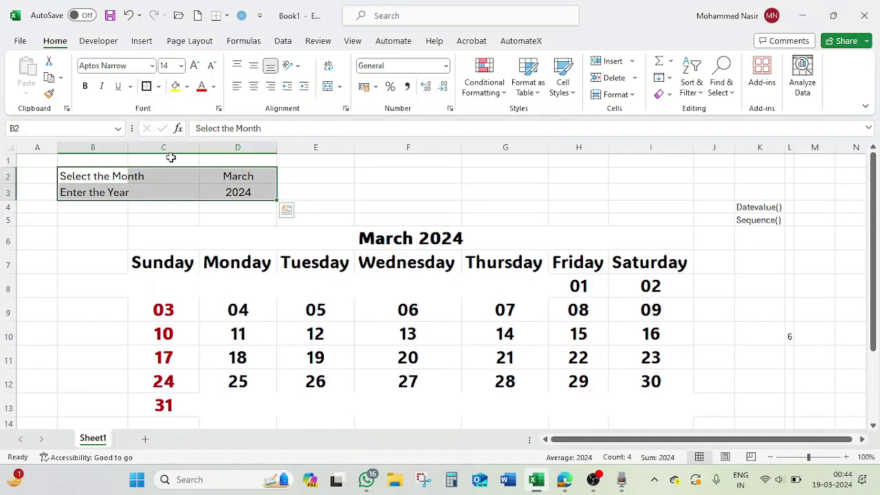
left_click(152, 65)
left_click(117, 195)
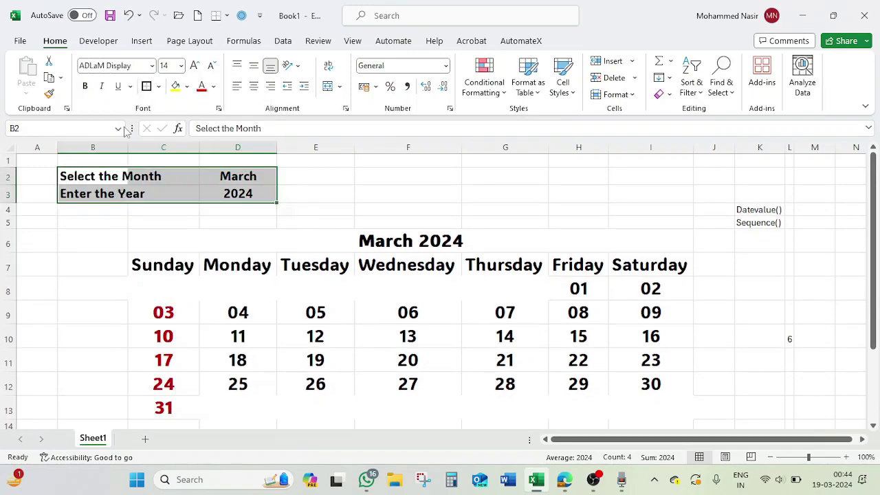
left_click(186, 86)
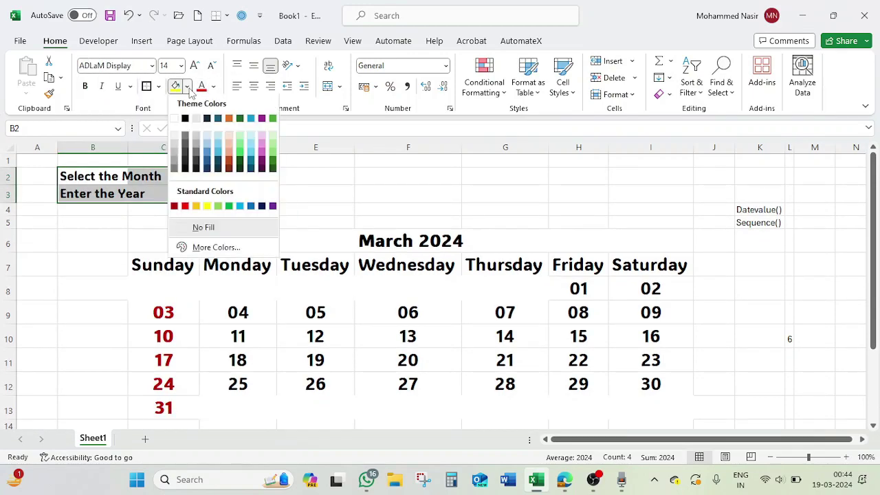
left_click(229, 209)
Fill the March 2024 title green and the weekday row C7:I7 light green
left_click(220, 242)
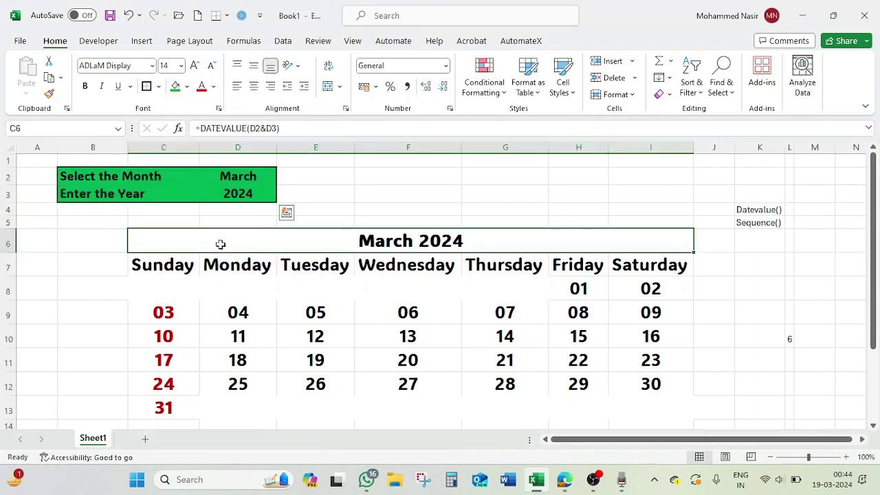
left_click(175, 87)
left_click_drag(178, 268, 608, 255)
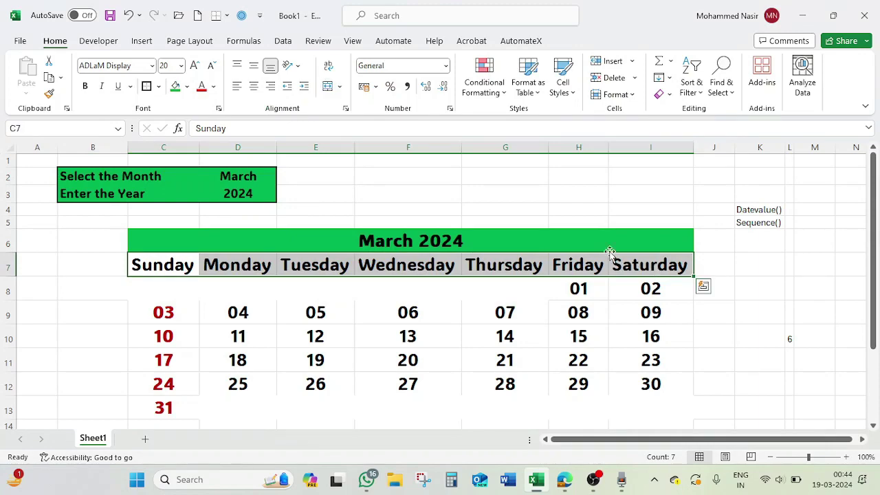
left_click(186, 86)
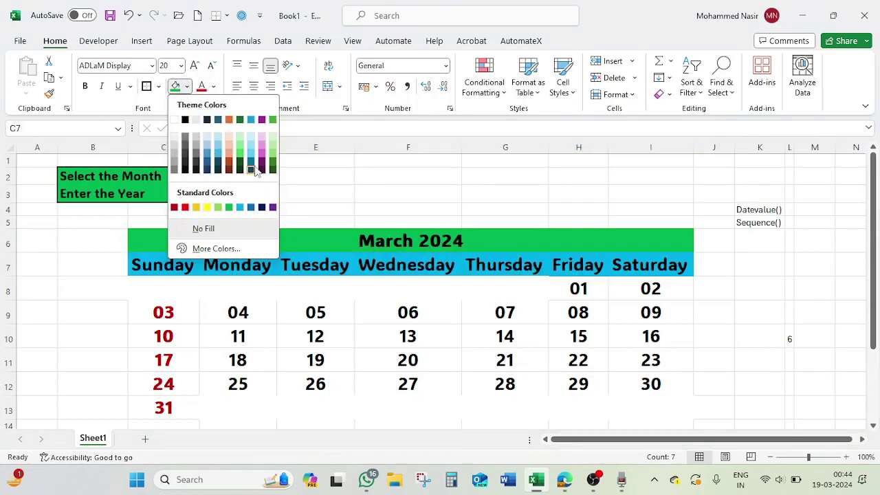
left_click(218, 207)
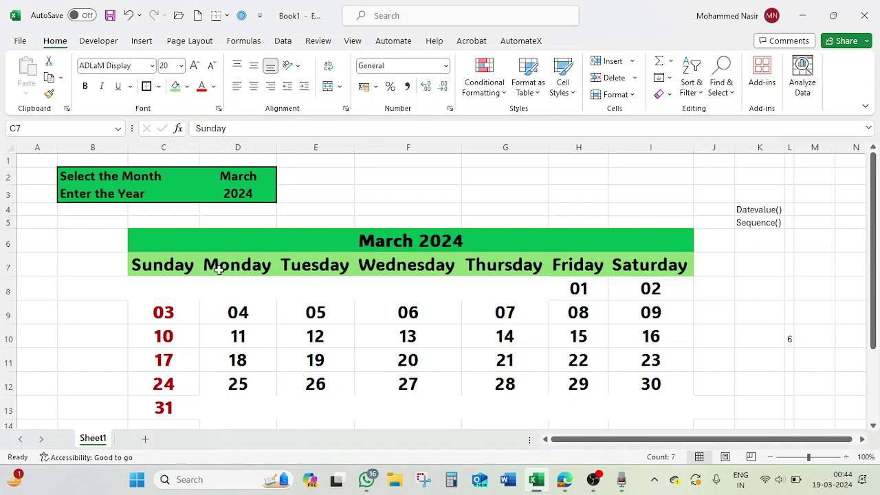
left_click(177, 295)
scroll(178, 274, "down", 1)
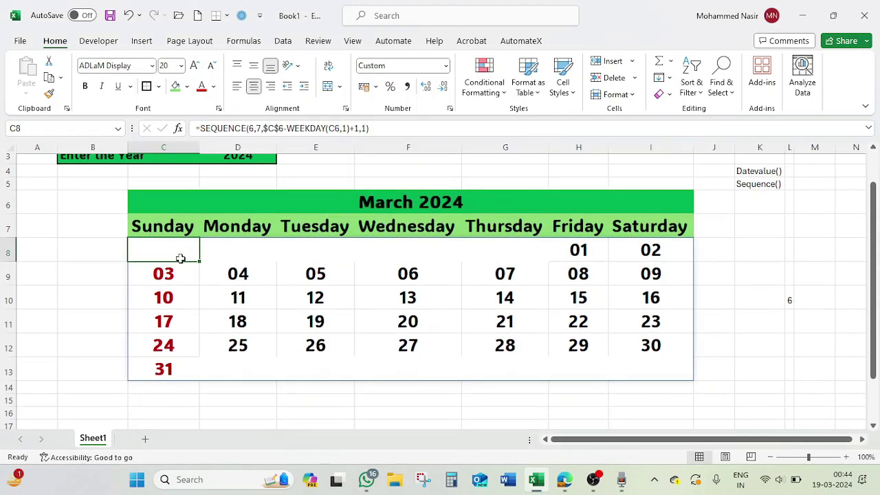
Put All Borders on every cell of the date grid
left_click(165, 198)
left_click_drag(151, 249, 620, 359)
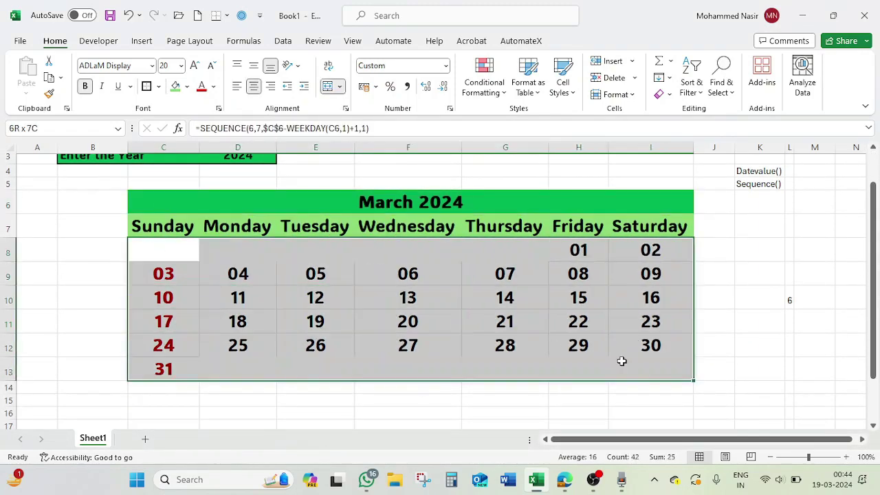
left_click(158, 86)
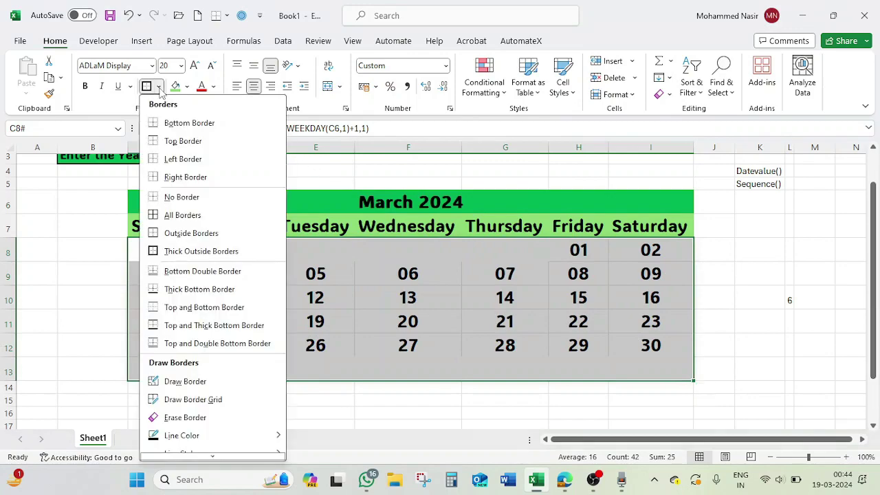
left_click(154, 212)
left_click(756, 303)
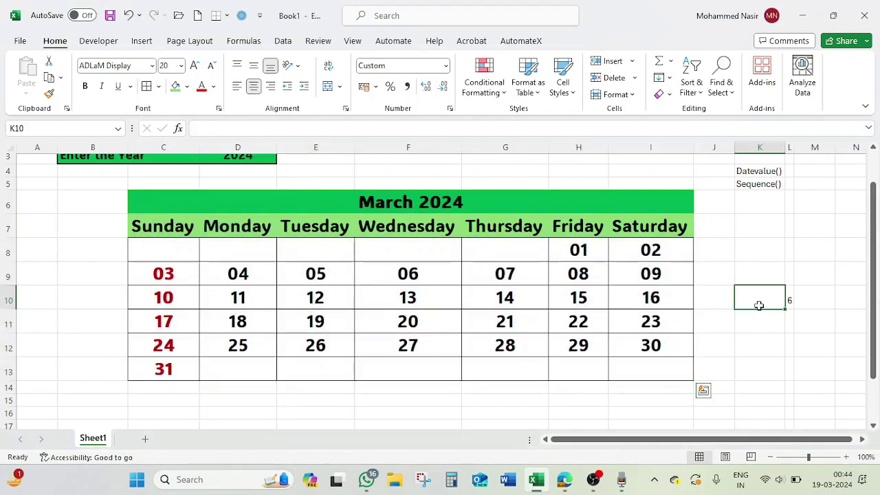
Delete the Datevalue() and Sequence() helper notes in column K
scroll(754, 305, "up", 1)
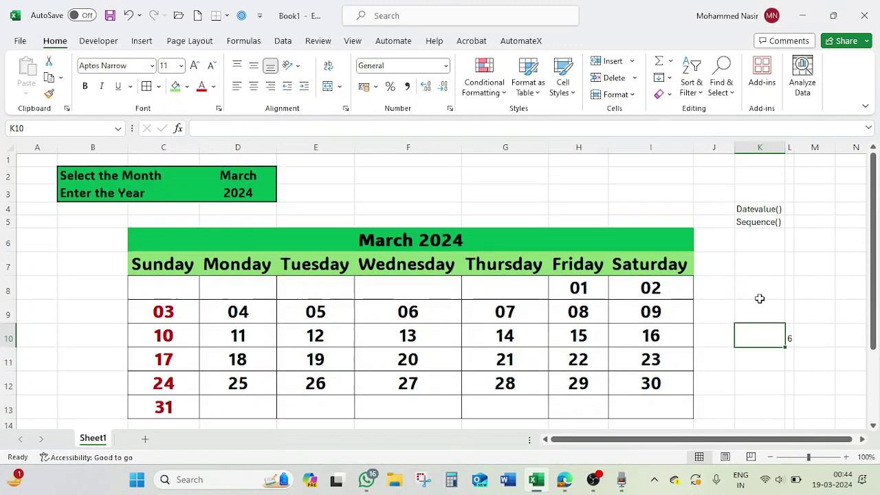
left_click_drag(774, 198, 775, 224)
key("Delete")
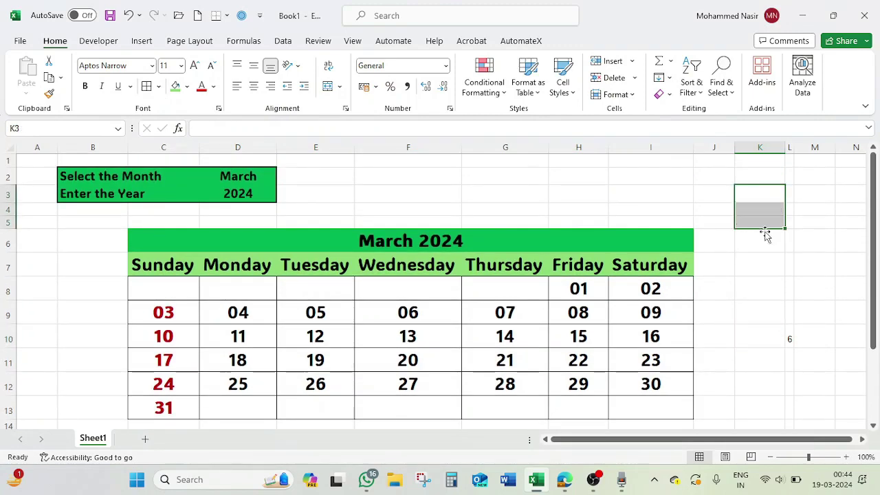
left_click(746, 312)
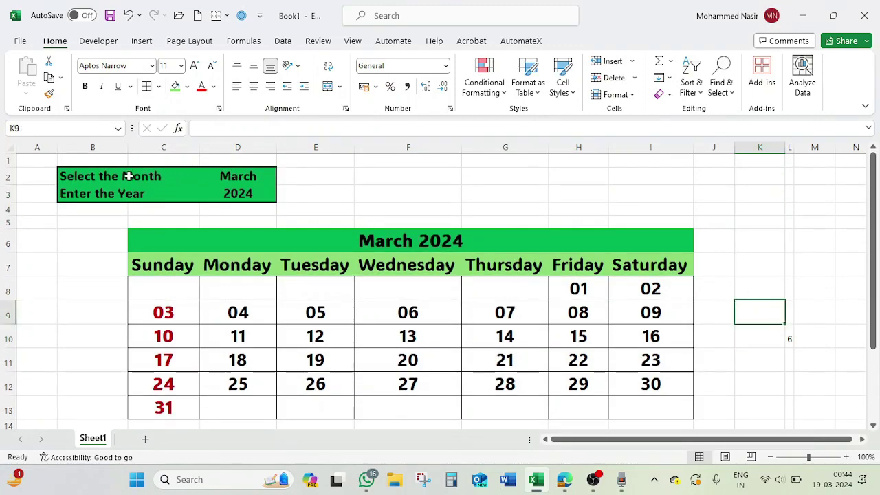
Turn the input block and March 2024 title text white
left_click_drag(130, 176, 261, 197)
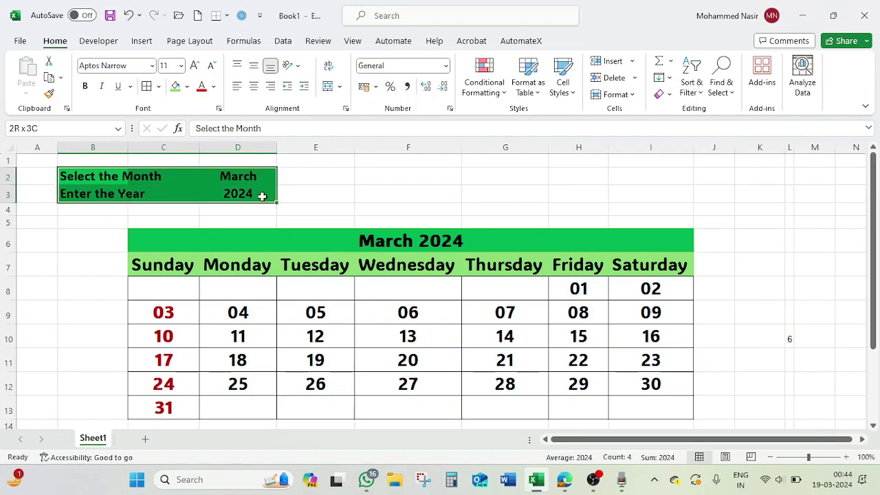
left_click(213, 86)
left_click(201, 140)
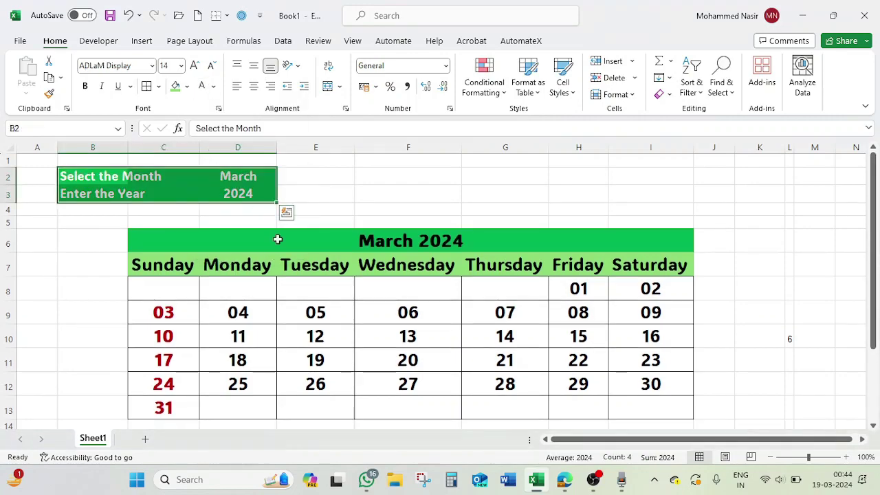
left_click(264, 240)
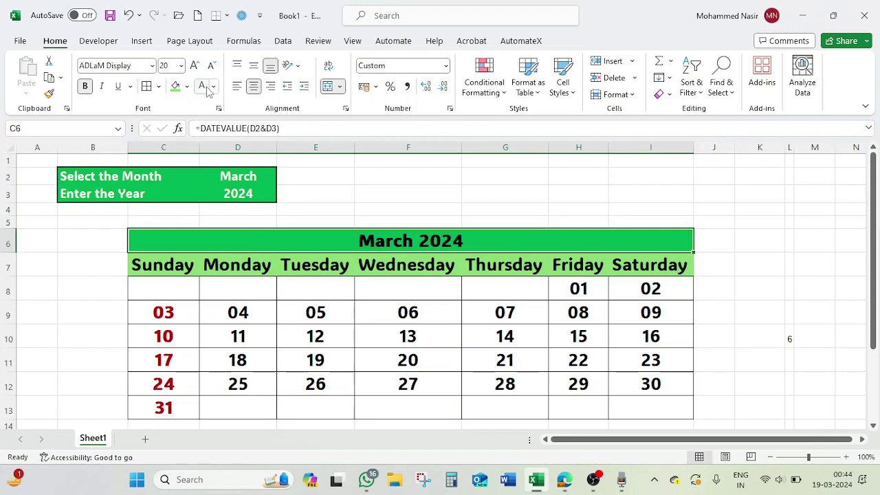
left_click(201, 86)
Border the day-name row and keep its text black after trying white
left_click_drag(180, 264, 653, 264)
left_click(146, 87)
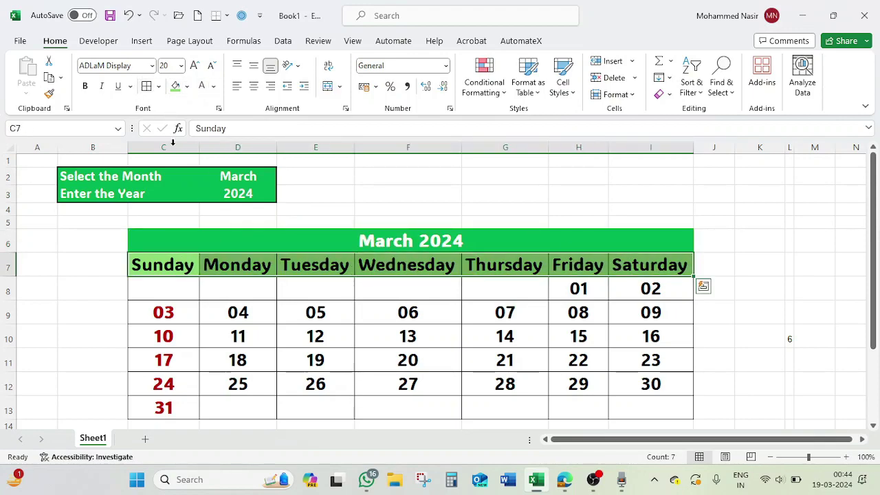
left_click(201, 86)
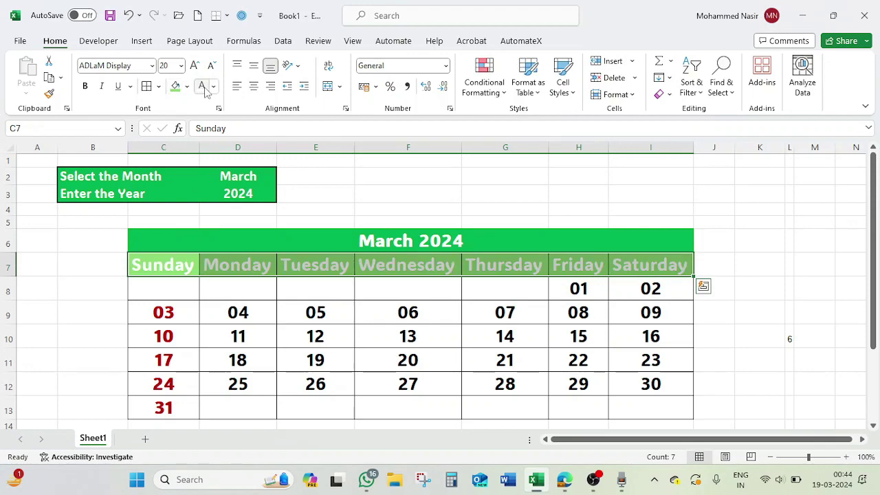
left_click(273, 303)
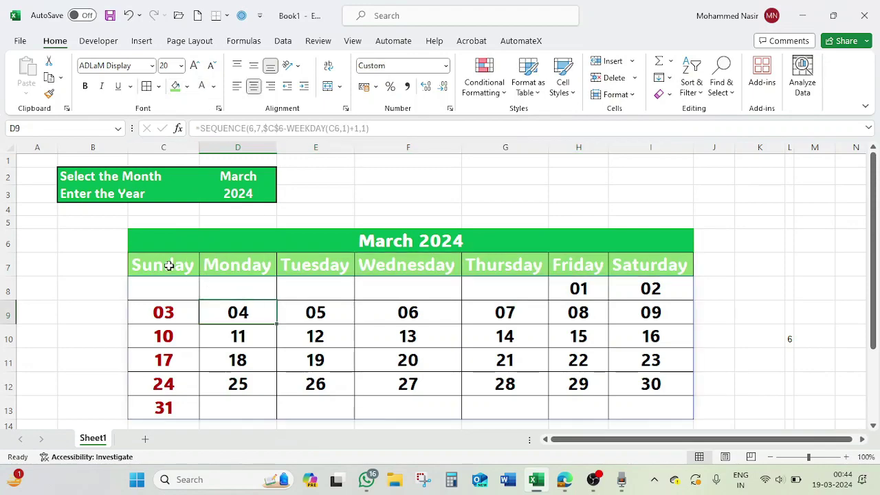
left_click_drag(169, 263, 647, 264)
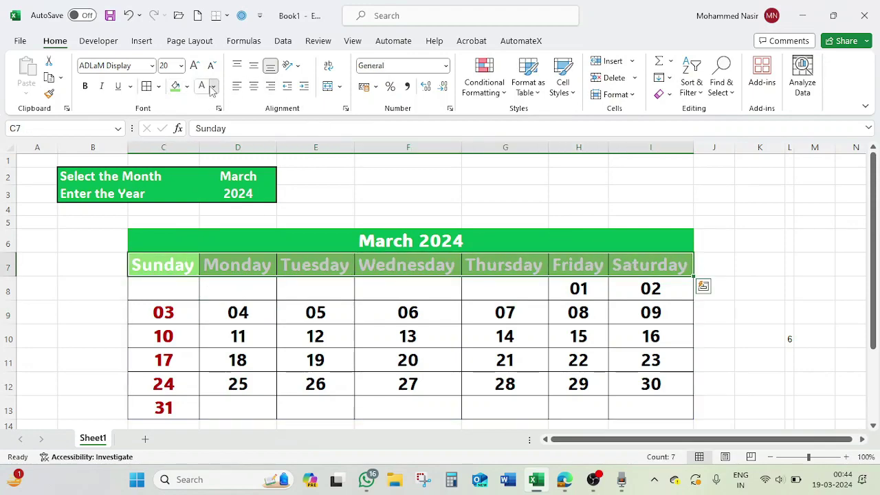
left_click(214, 86)
left_click(211, 139)
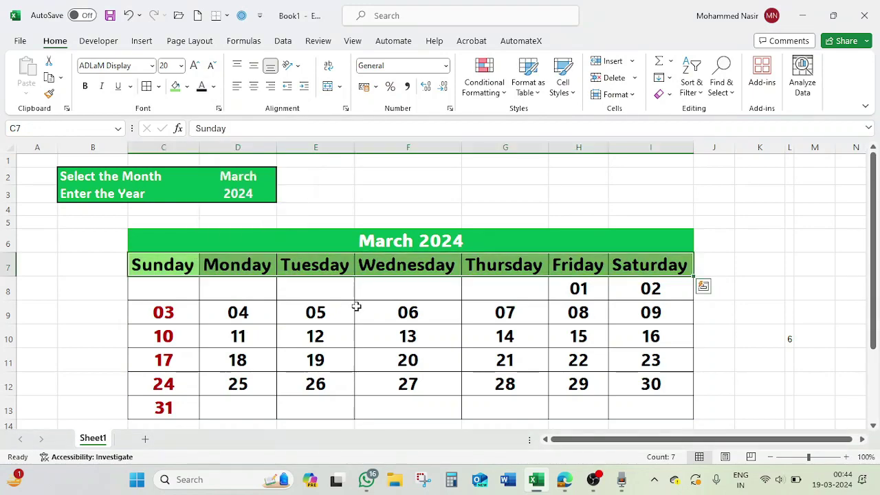
left_click(403, 404)
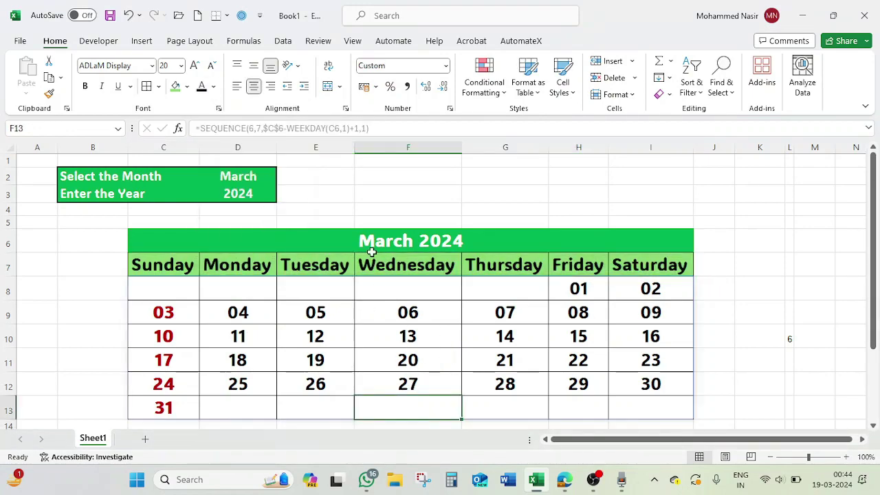
left_click(252, 176)
Switch the month input through June and October to December
left_click(281, 180)
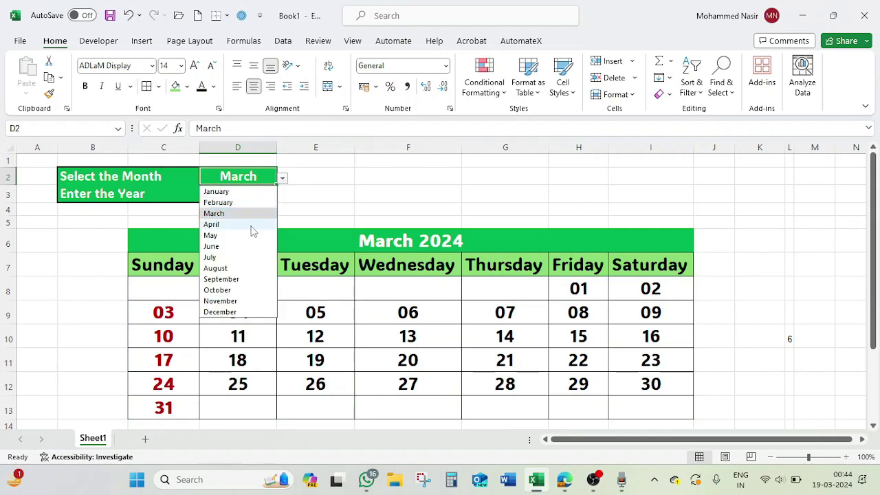
left_click(222, 246)
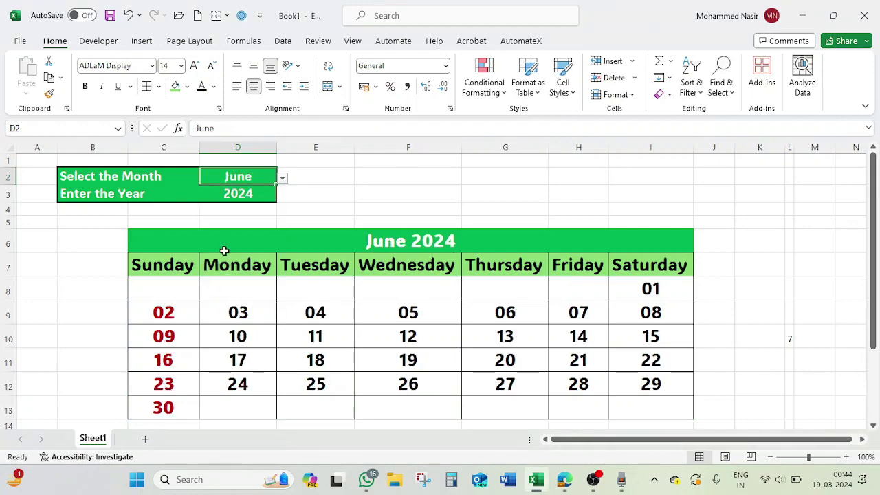
left_click(282, 179)
left_click(227, 288)
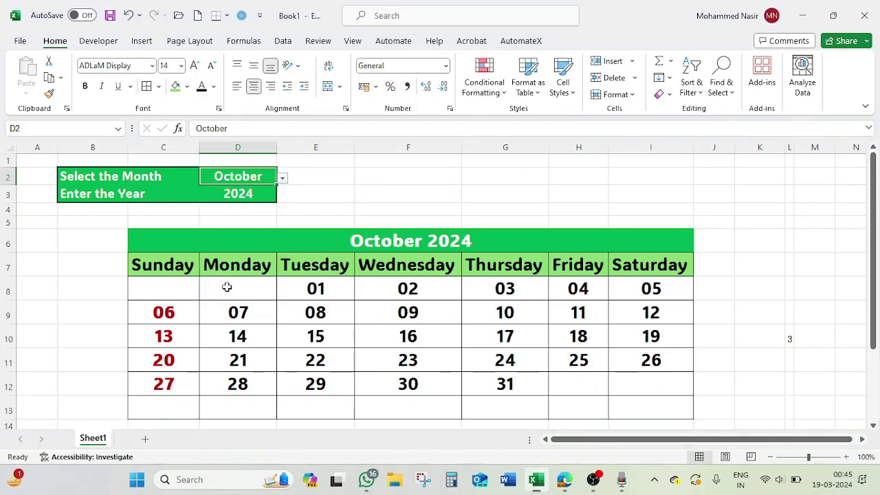
left_click(282, 178)
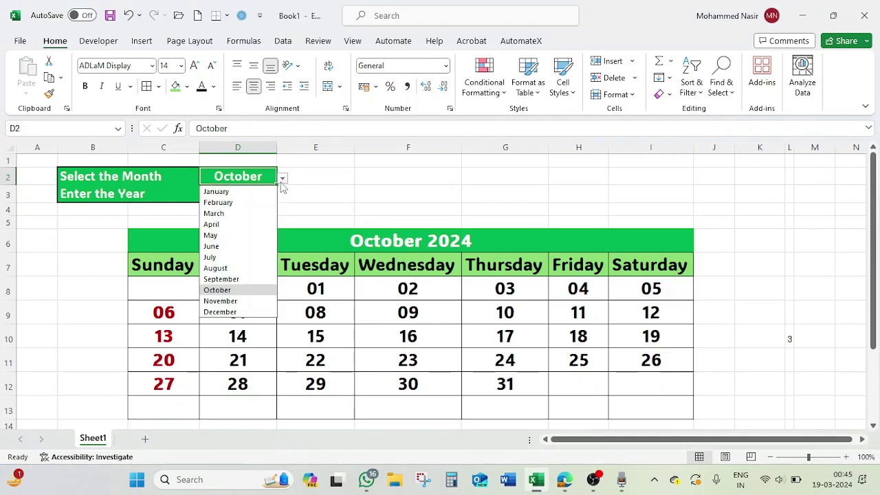
left_click(223, 312)
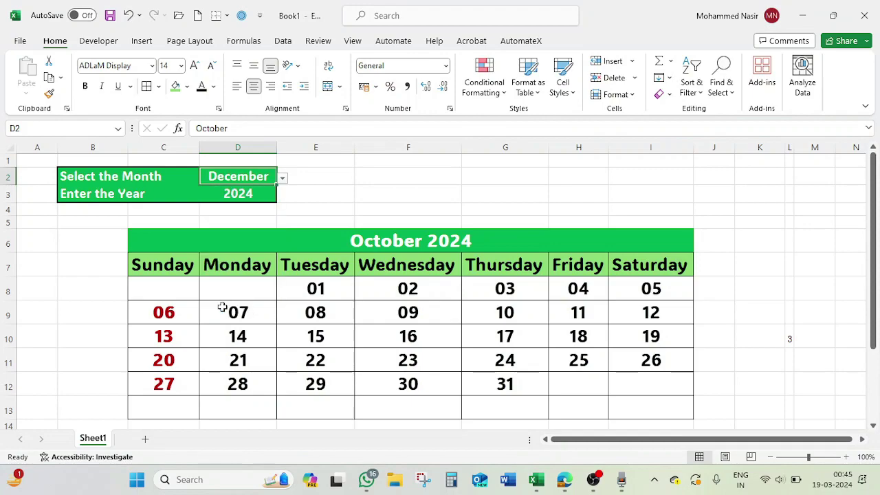
Enter 1950 as the year and compare dates with the system calendar
left_click(235, 194)
type("1950")
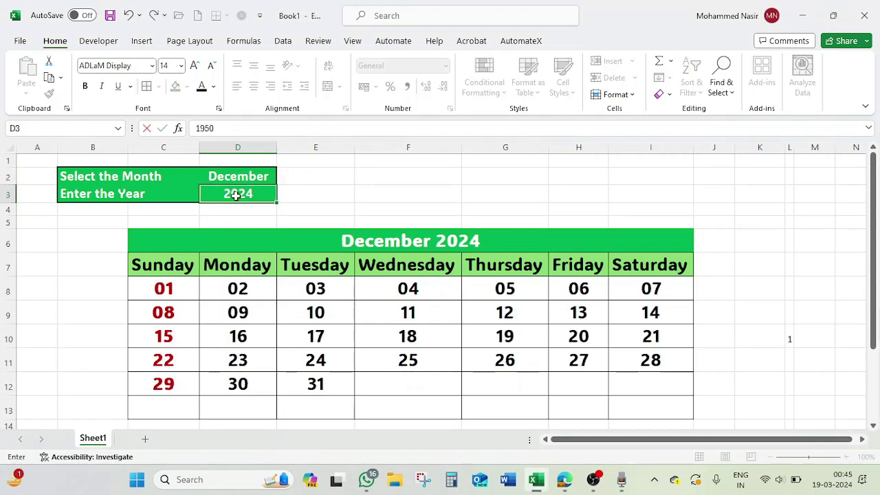
key("Return")
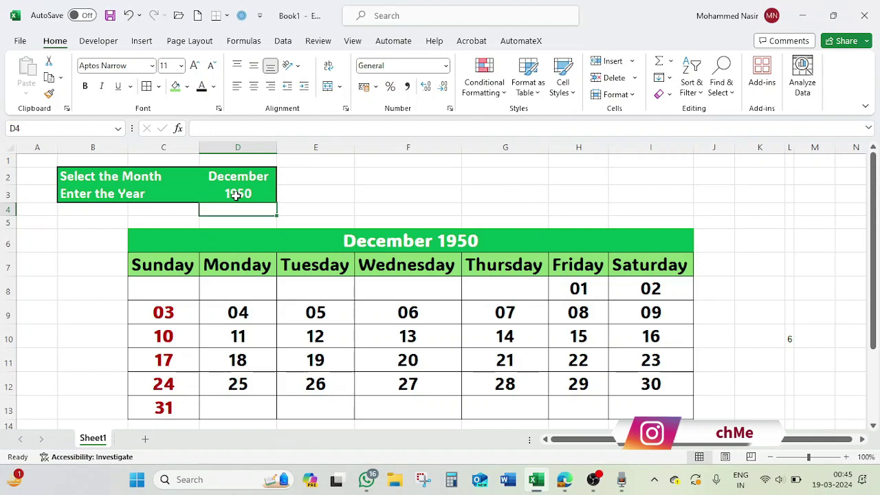
left_click(842, 483)
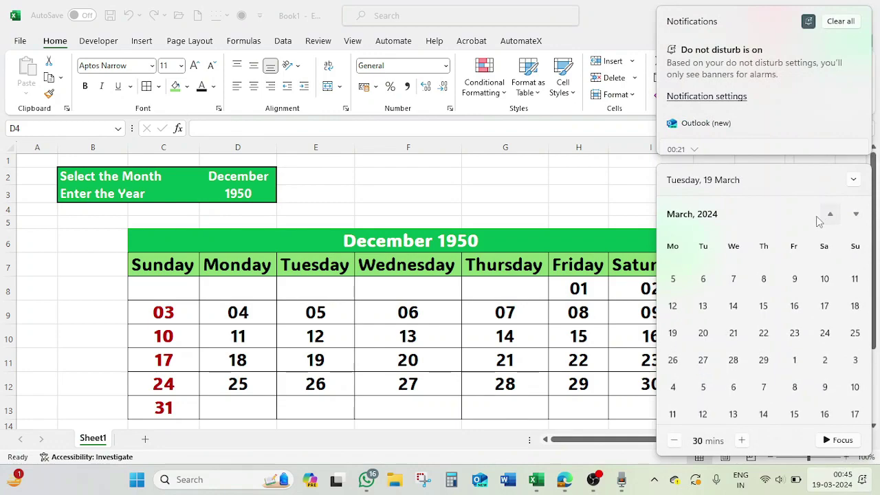
left_click(827, 215)
left_click(735, 222)
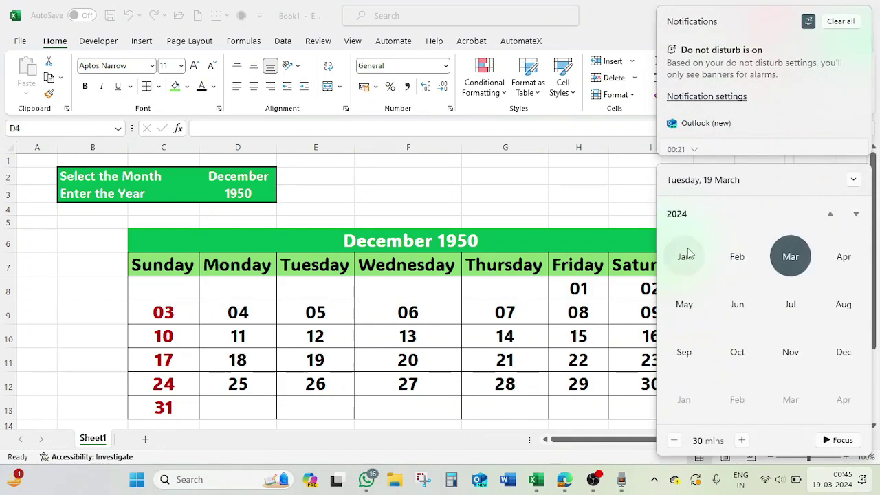
left_click(541, 204)
Change the year in D3 to 2020
left_click(234, 193)
double_click(227, 194)
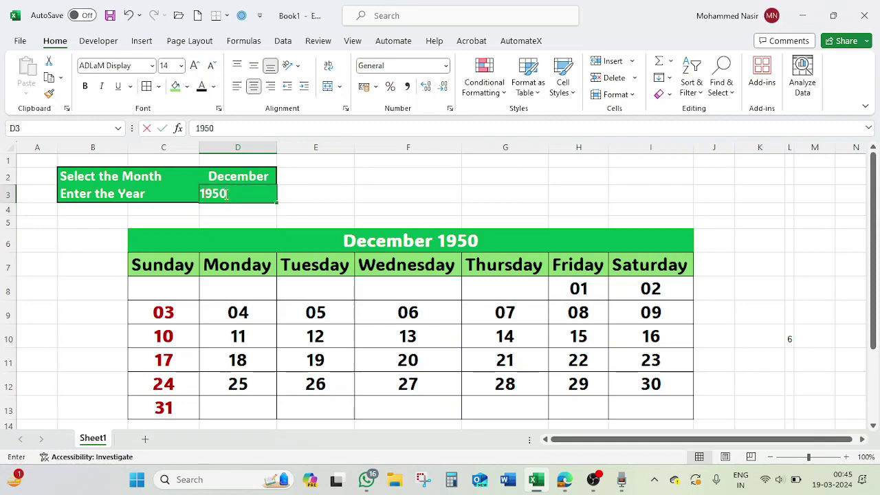
key("BackSpace")
key("BackSpace")
key("BackSpace")
key("BackSpace")
type("20")
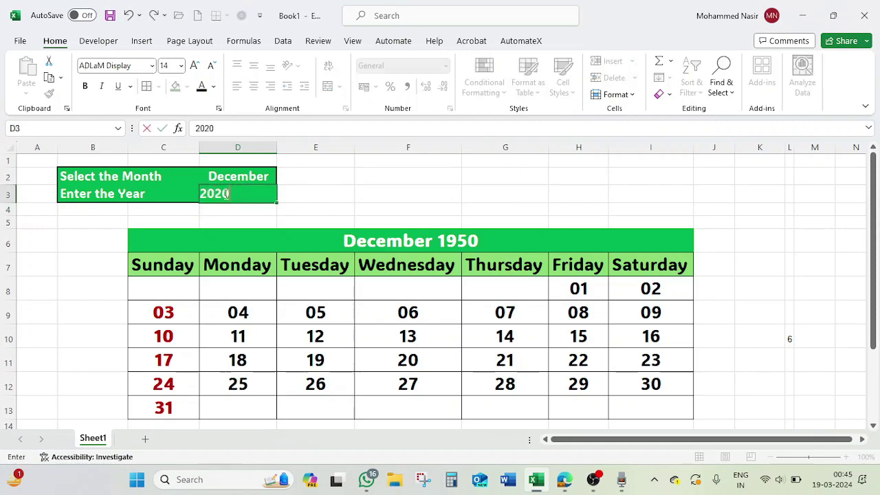
type("20")
key("Return")
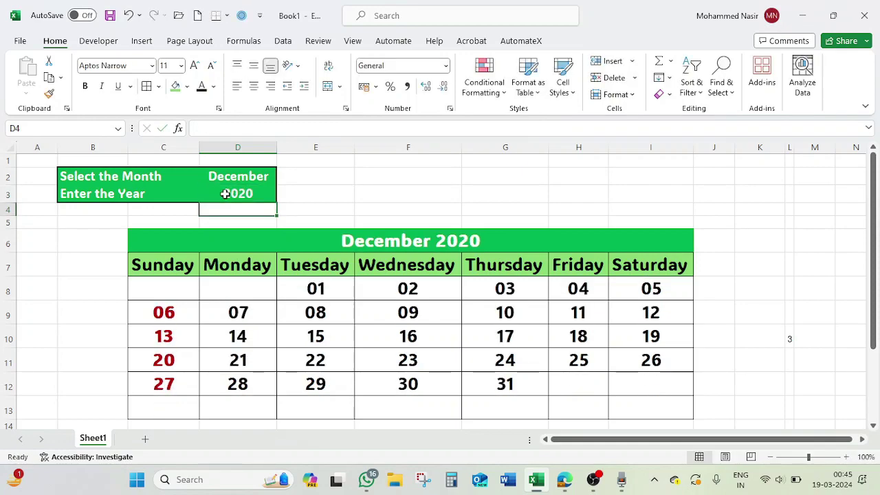